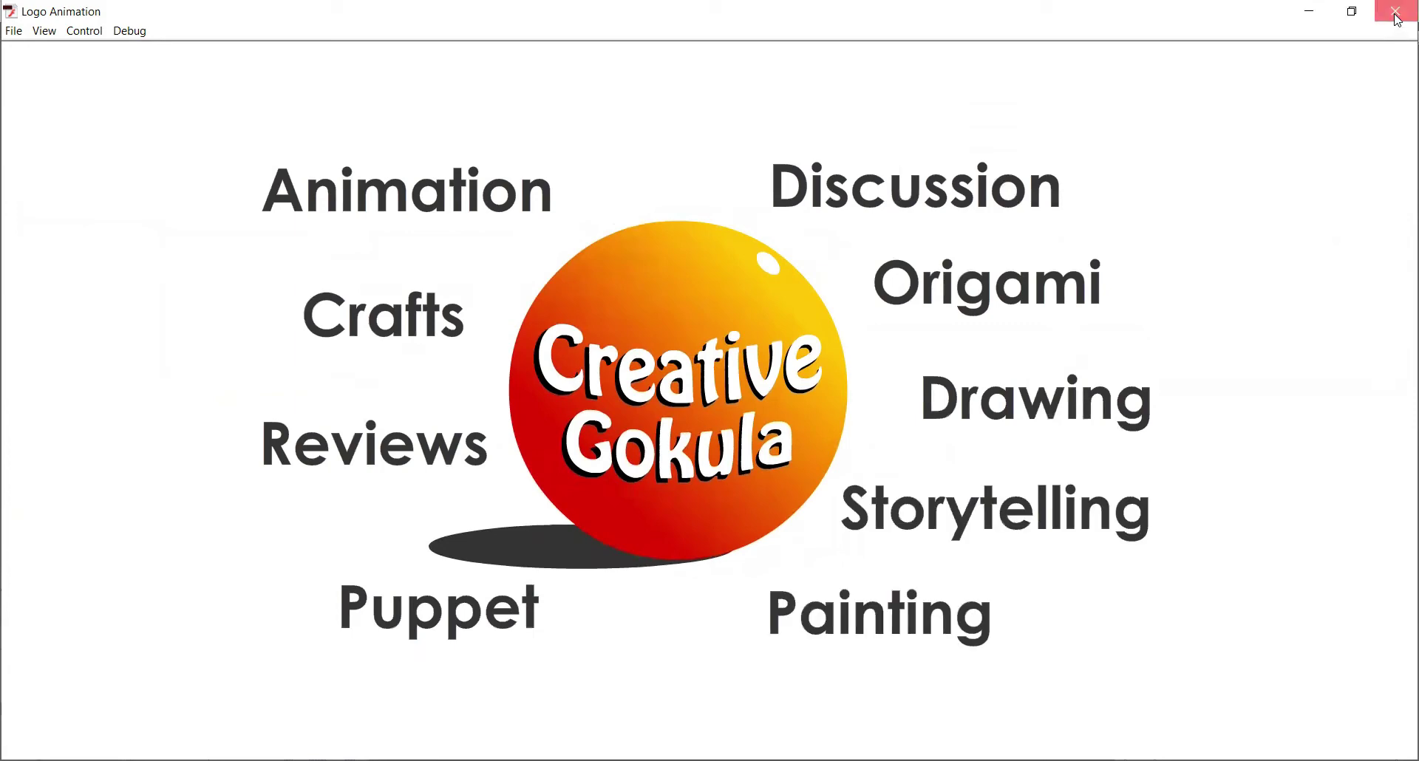
Close the Logo Animation Flash Player preview window
left_click(1397, 20)
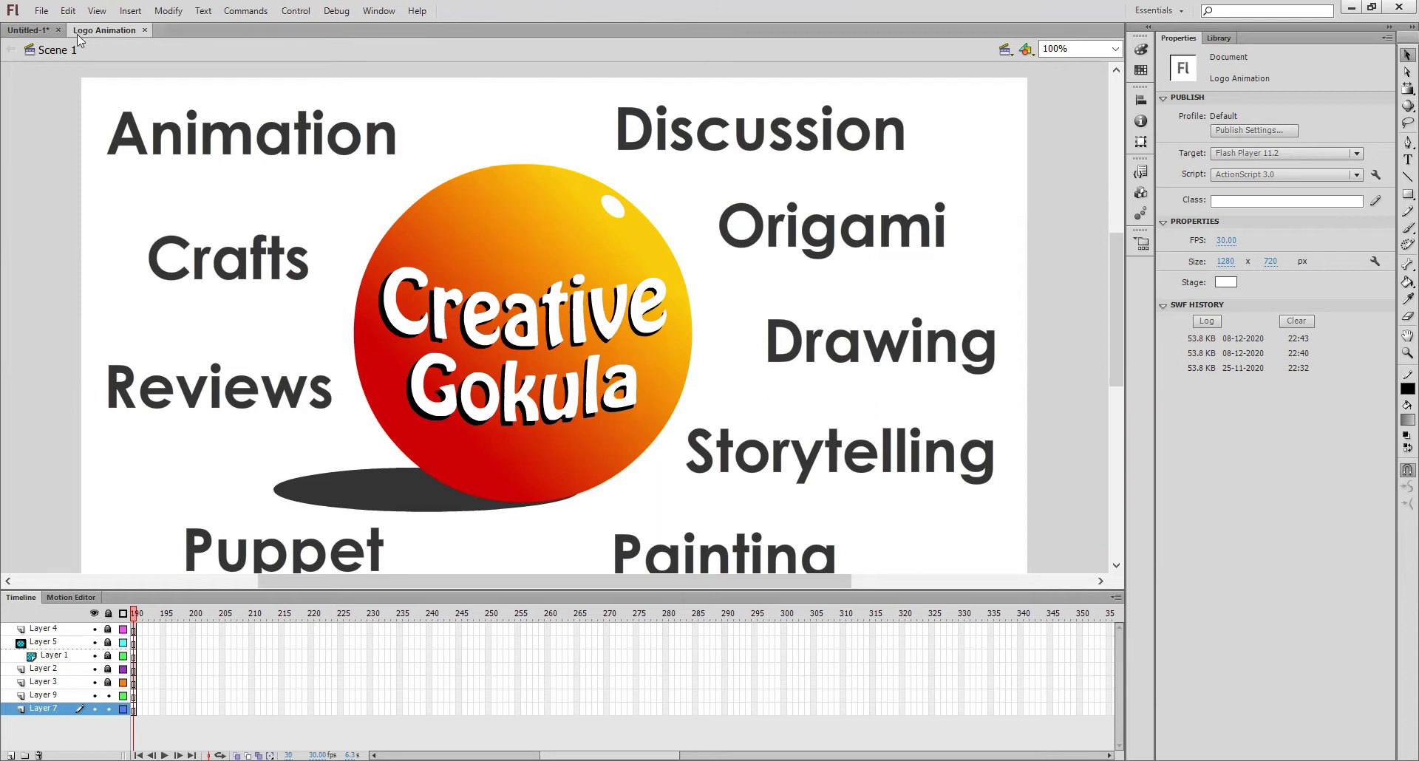
left_click(36, 27)
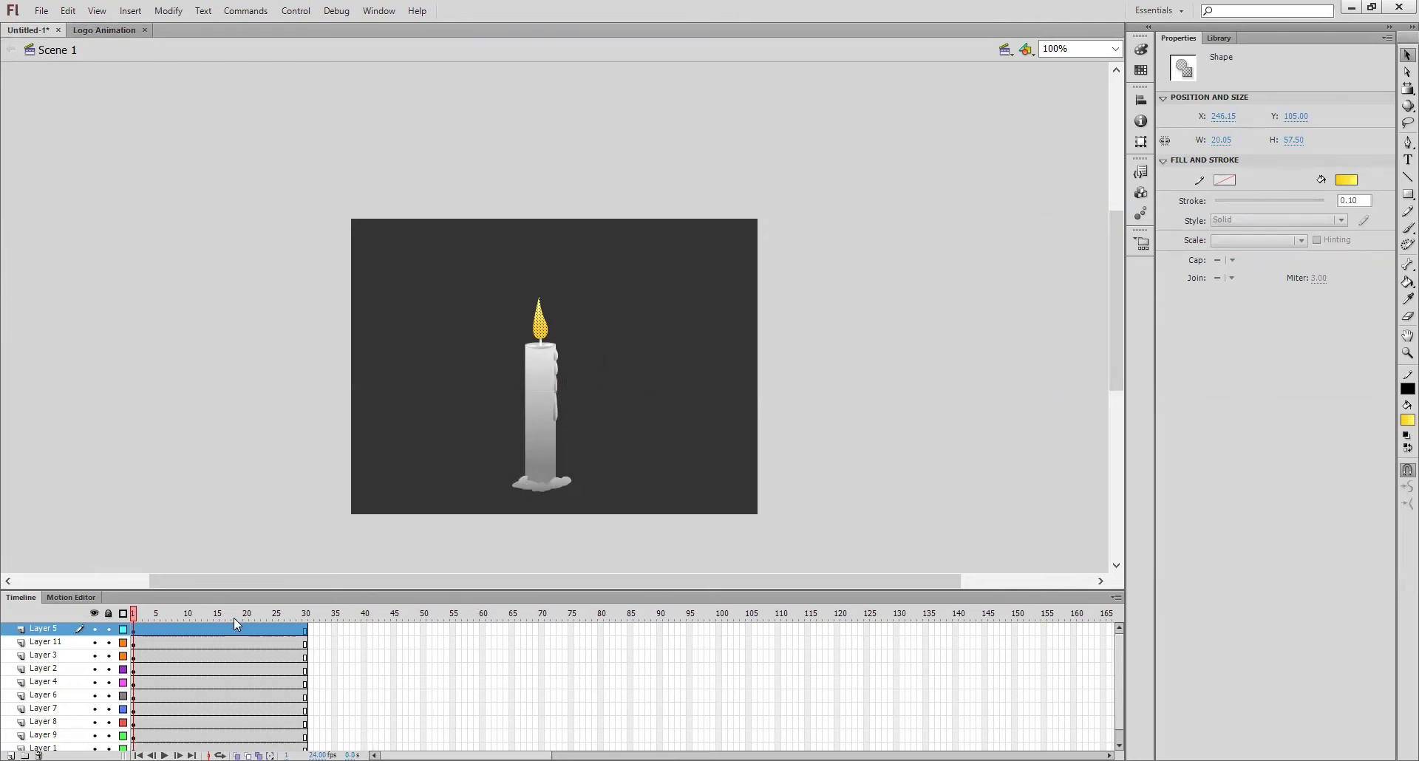
left_click(94, 655)
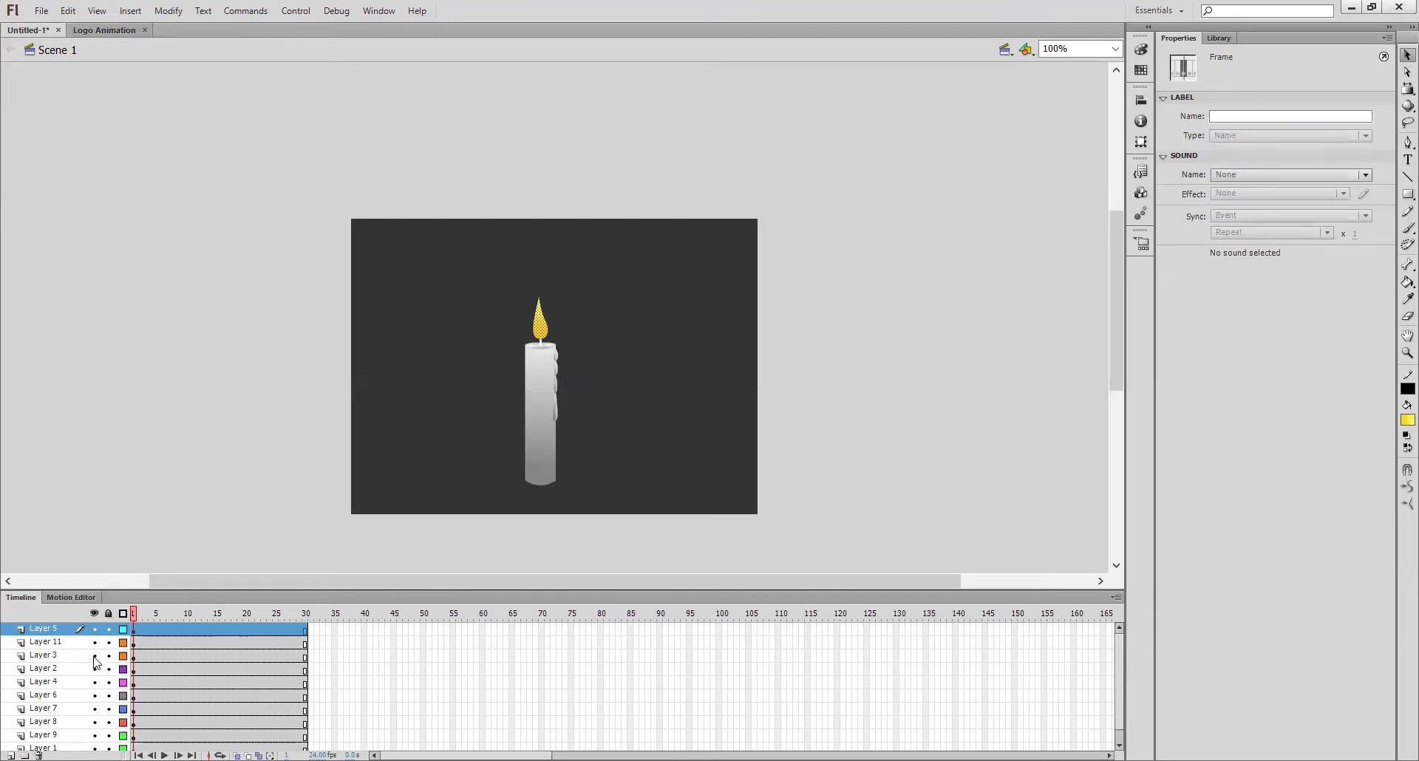
left_click(94, 656)
left_click(94, 695)
left_click(93, 695)
left_click(94, 722)
left_click(94, 723)
key("ctrl+equal")
key("ctrl+equal")
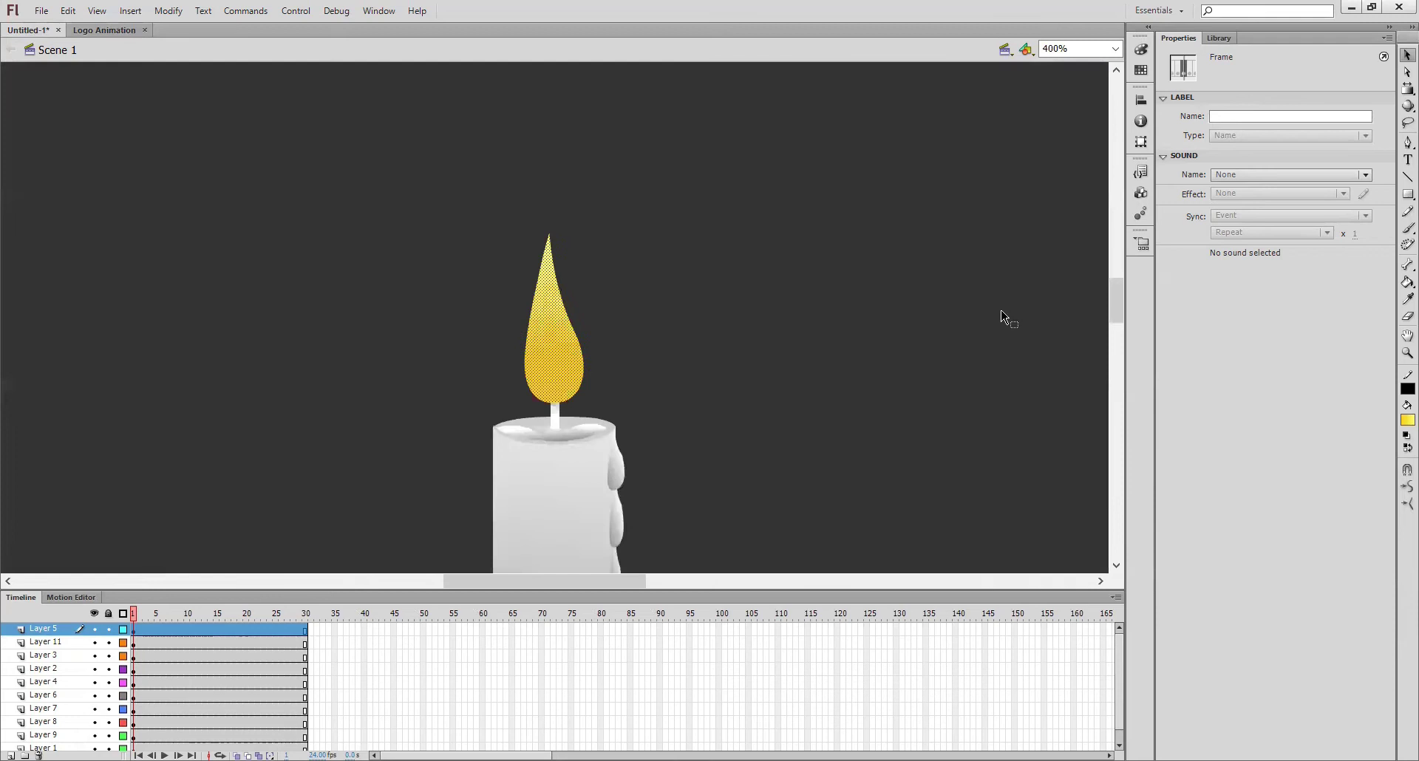
left_click(819, 396)
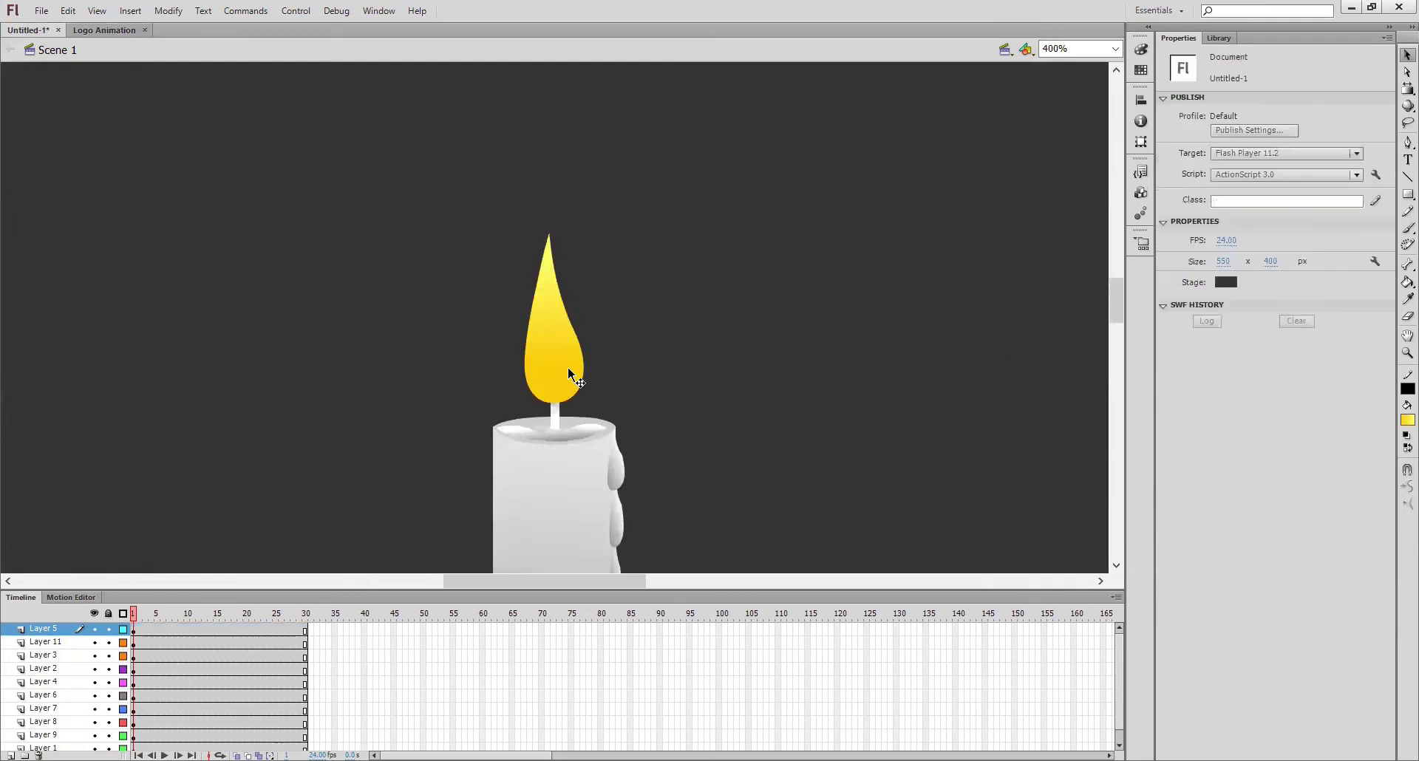
left_click(573, 373)
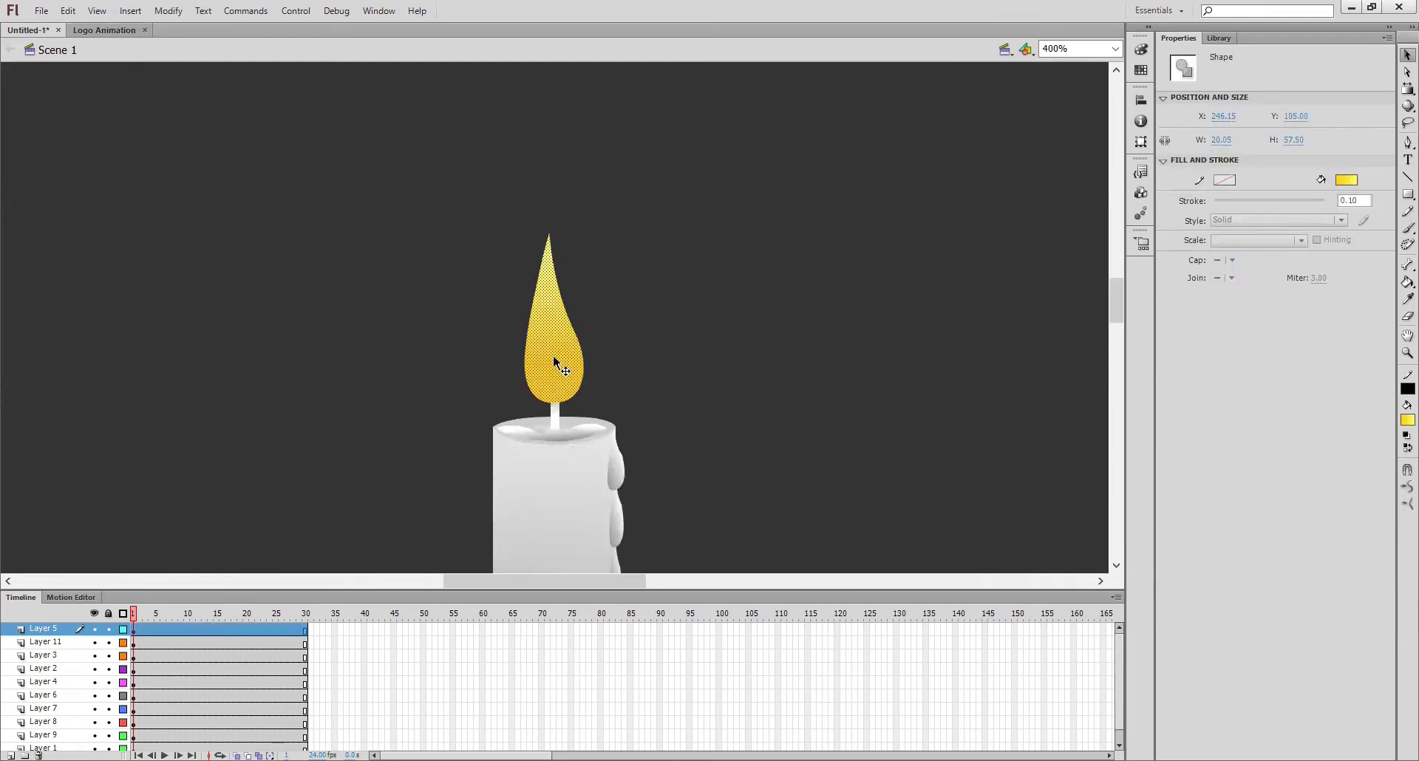
left_click(613, 329)
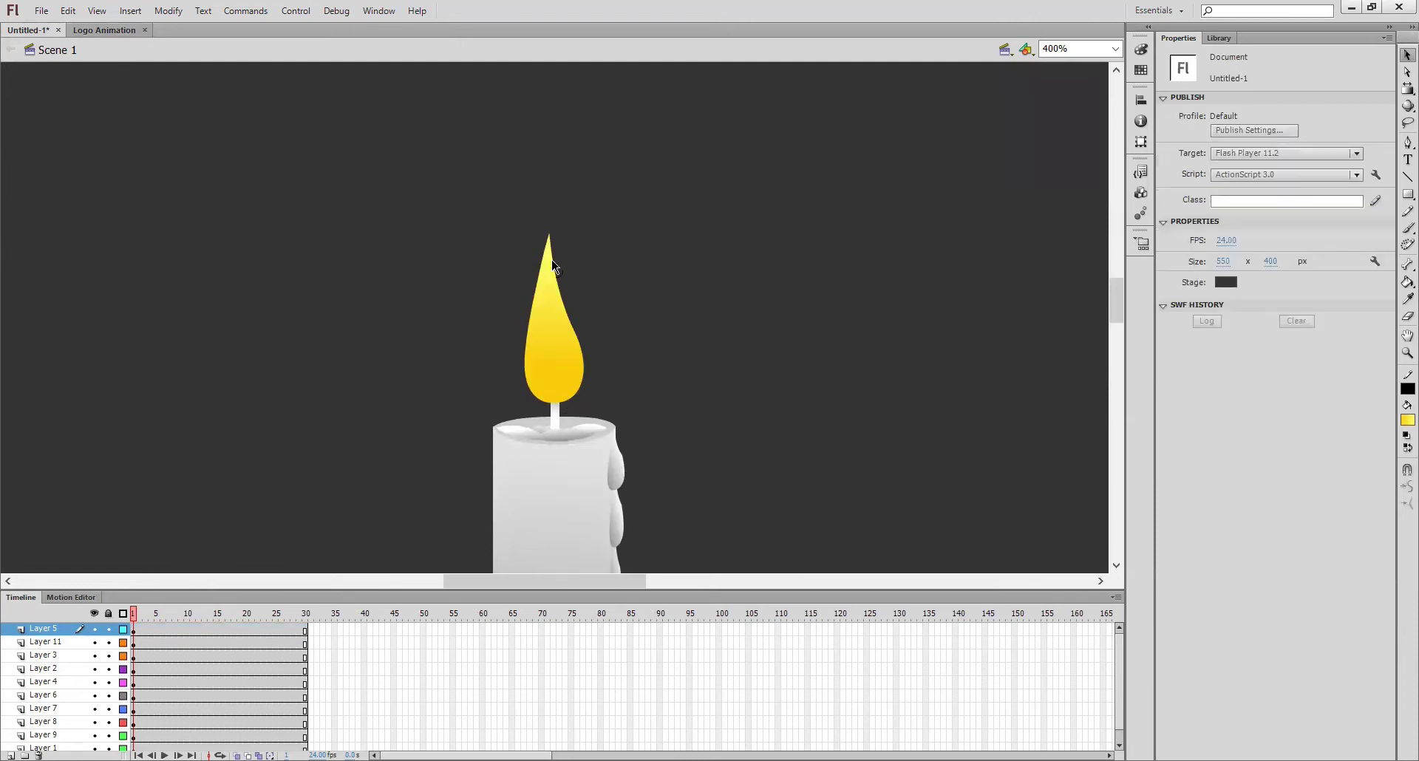
mouse_move(1120, 303)
left_mouse_down()
mouse_move(1122, 358)
mouse_move(1124, 301)
left_mouse_up()
key("ctrl+equal")
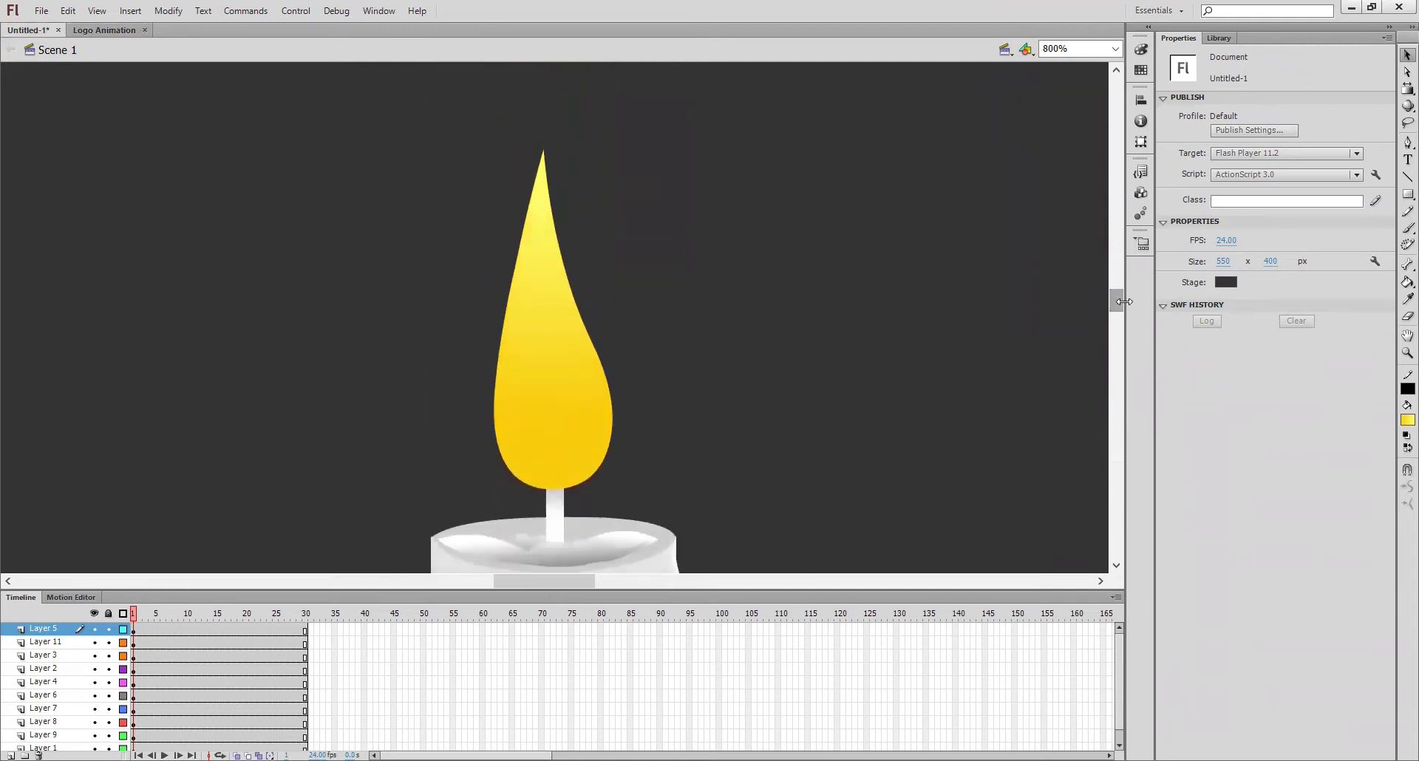
key("ctrl+minus")
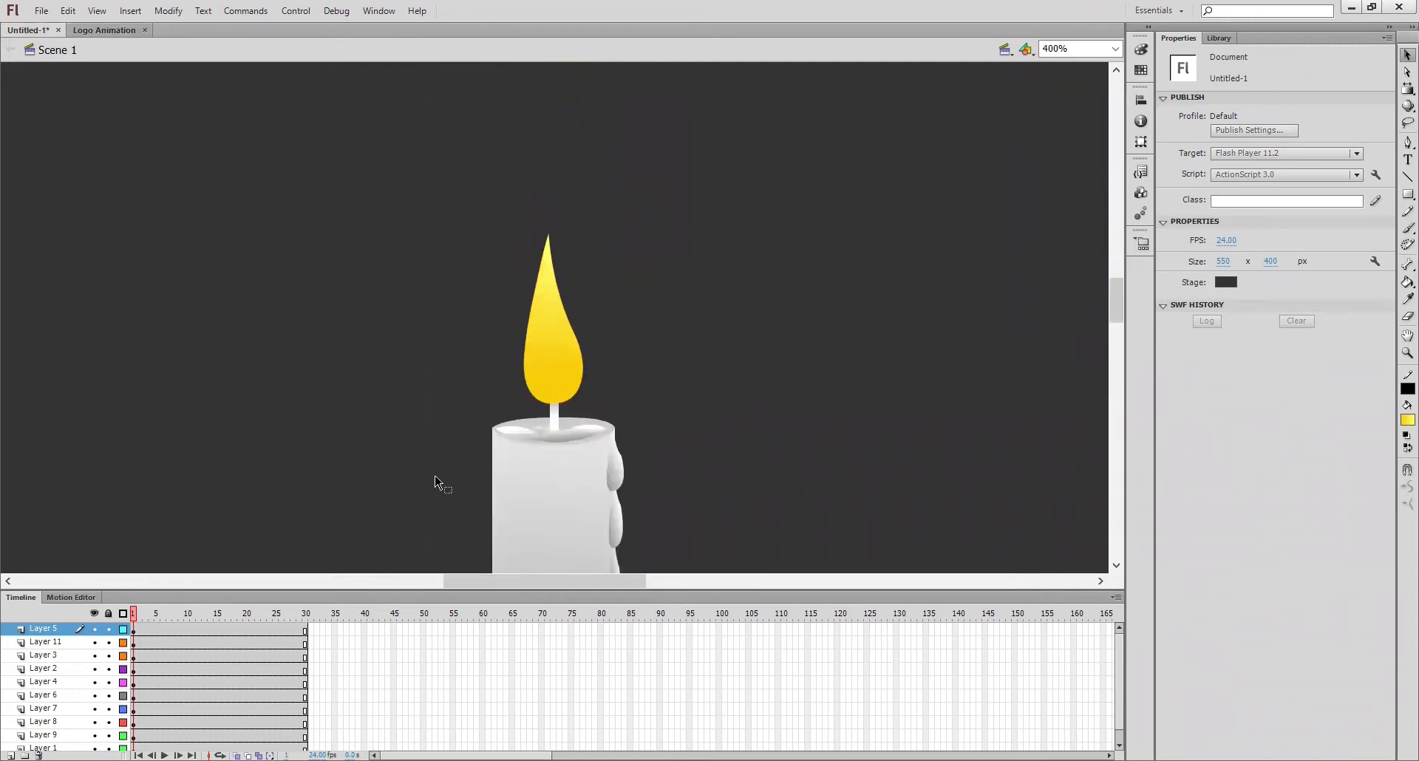
Check the flame layer's visibility, then lock every layer except Layer 5
mouse_move(134, 619)
left_mouse_down()
mouse_move(305, 620)
mouse_move(134, 619)
left_mouse_up()
left_click(95, 629)
left_click(94, 629)
left_click(95, 629)
left_click(95, 629)
left_click(94, 629)
left_click(109, 629, "alt")
Zoom in on the stage and select the flame shape on Layer 5
left_click(134, 632)
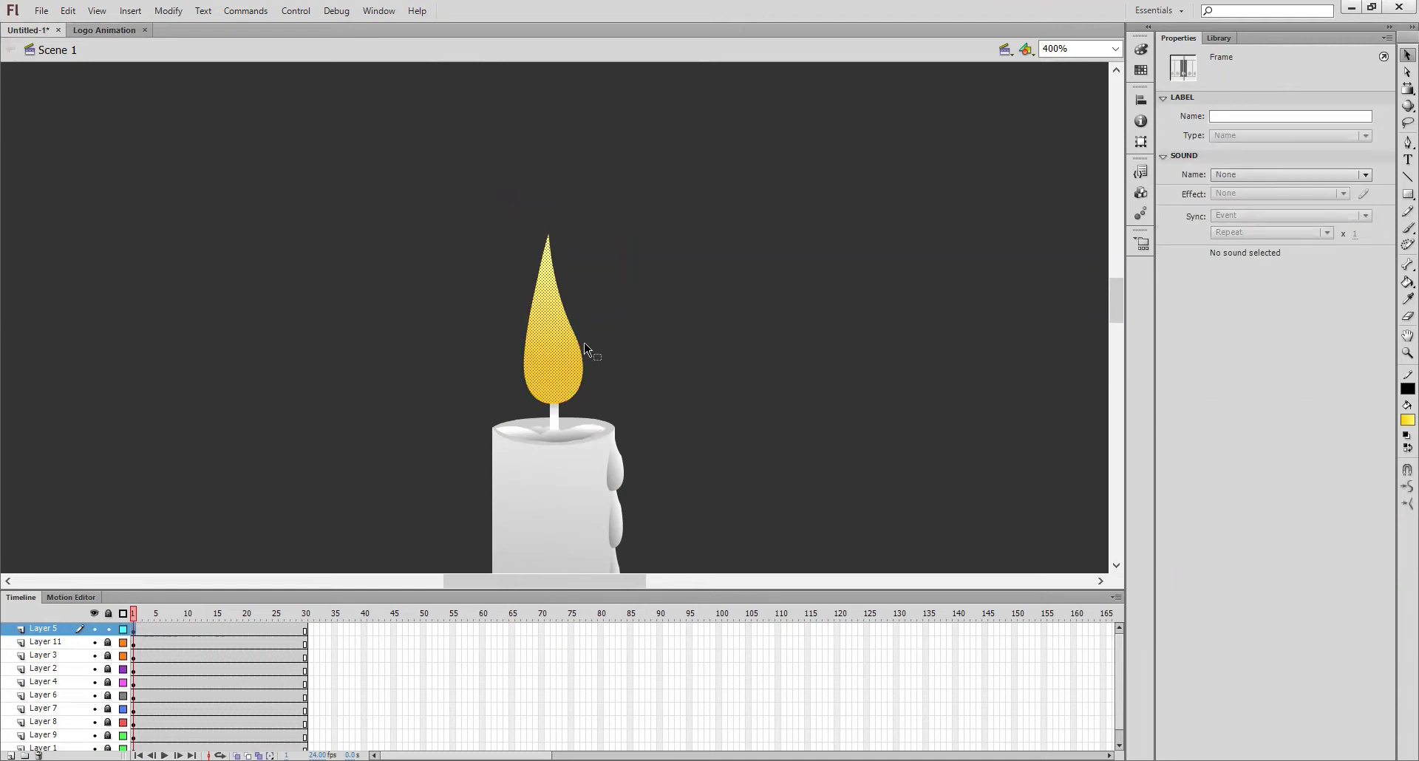
key("ctrl+equal")
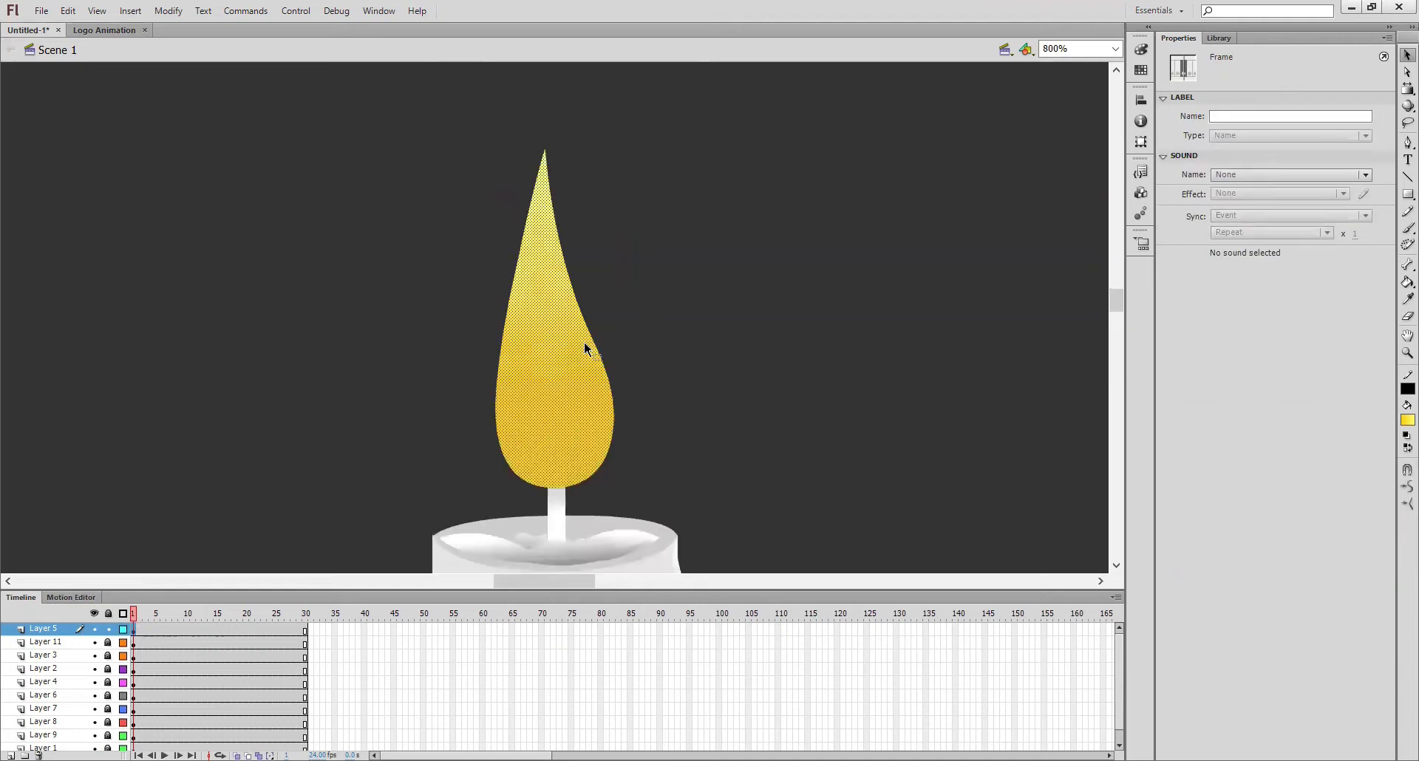
left_click(735, 364)
left_click(573, 391)
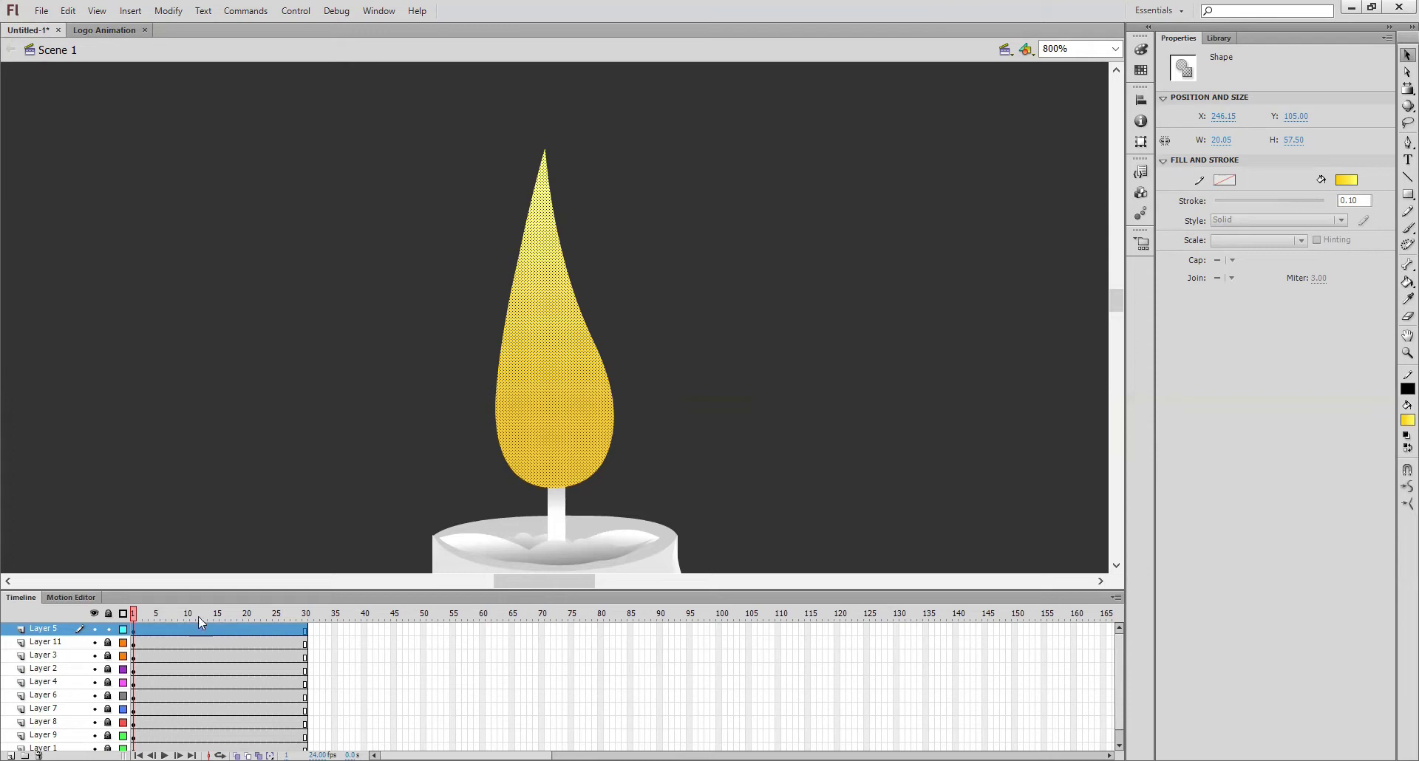
On frame 1, pull the flame tip left and bow its left and upper-right edges
left_click(134, 631)
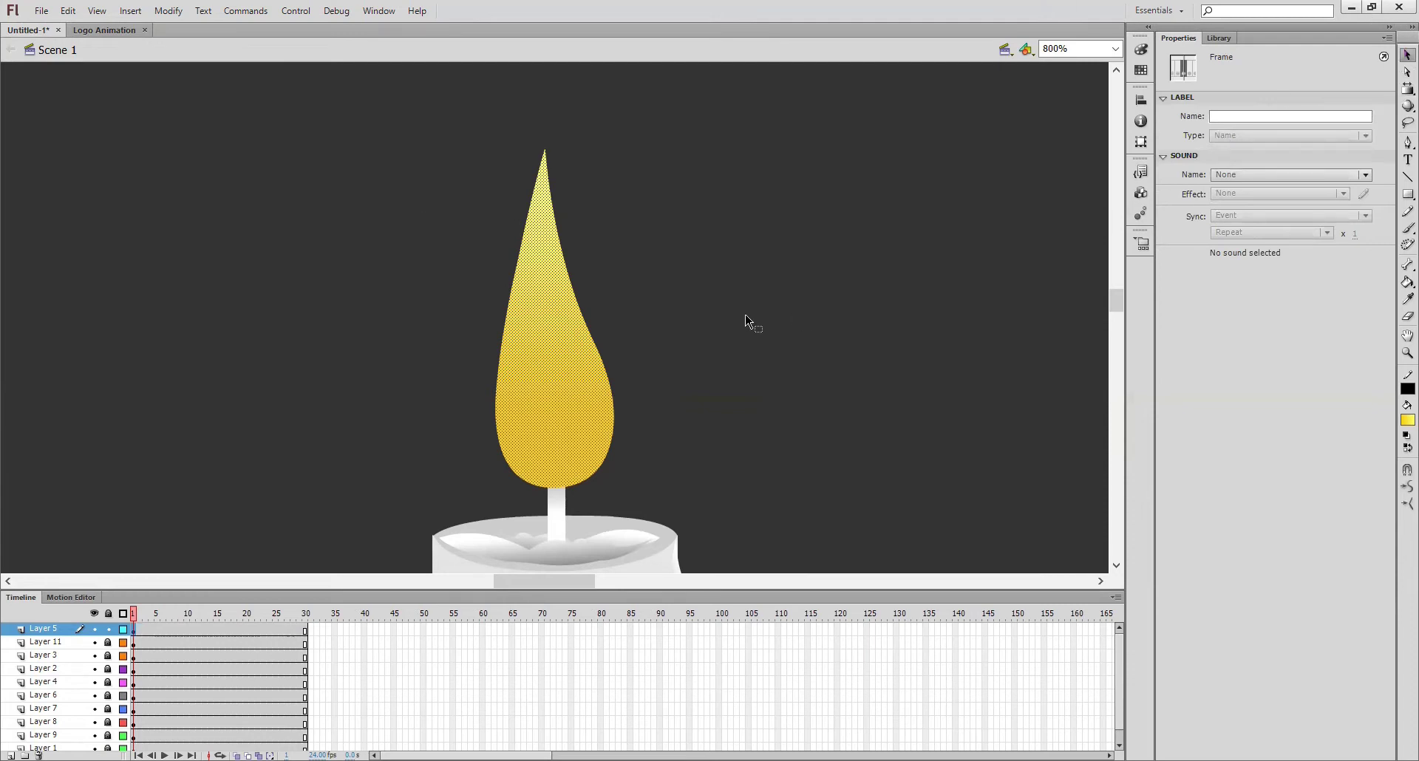
left_click(725, 311)
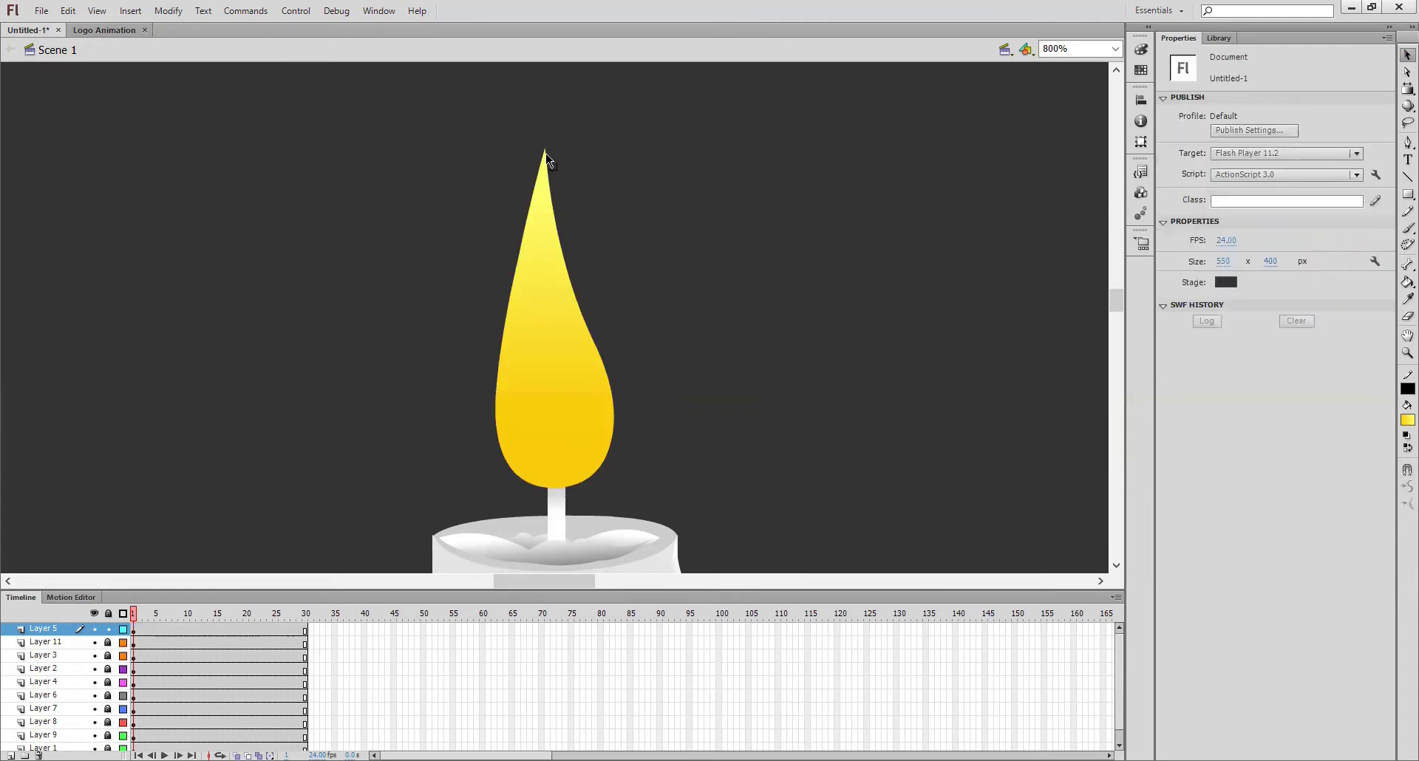
left_click_drag(542, 153, 532, 155)
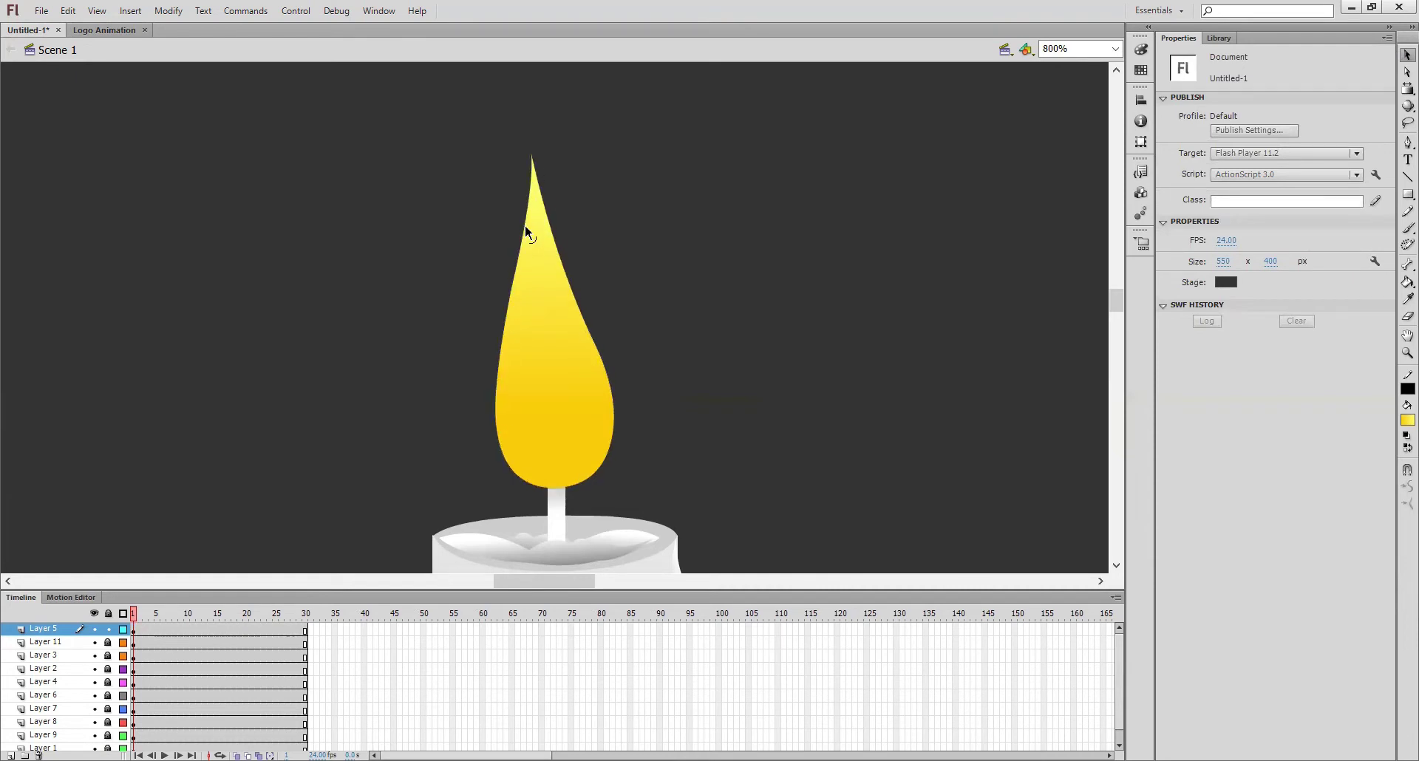
left_click_drag(525, 224, 507, 237)
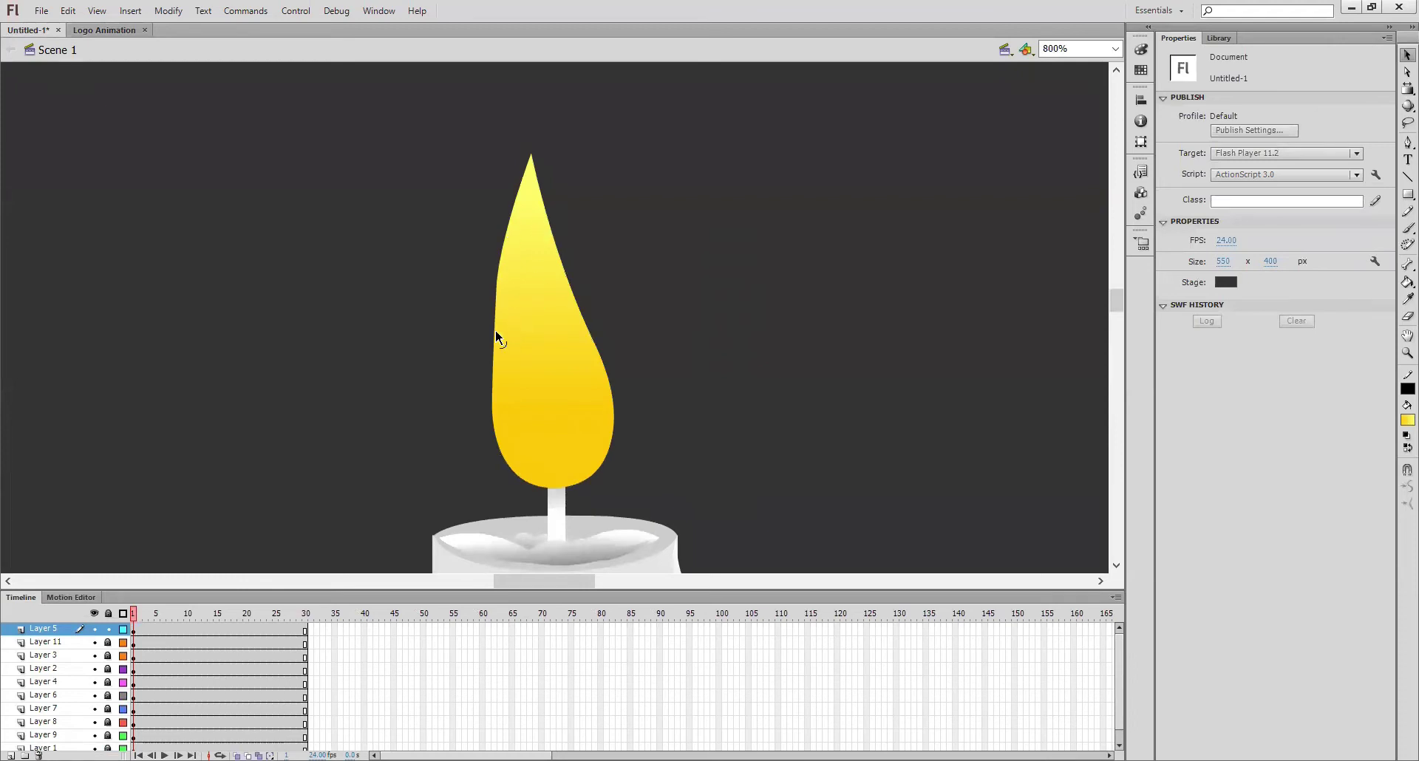
left_click_drag(495, 331, 488, 332)
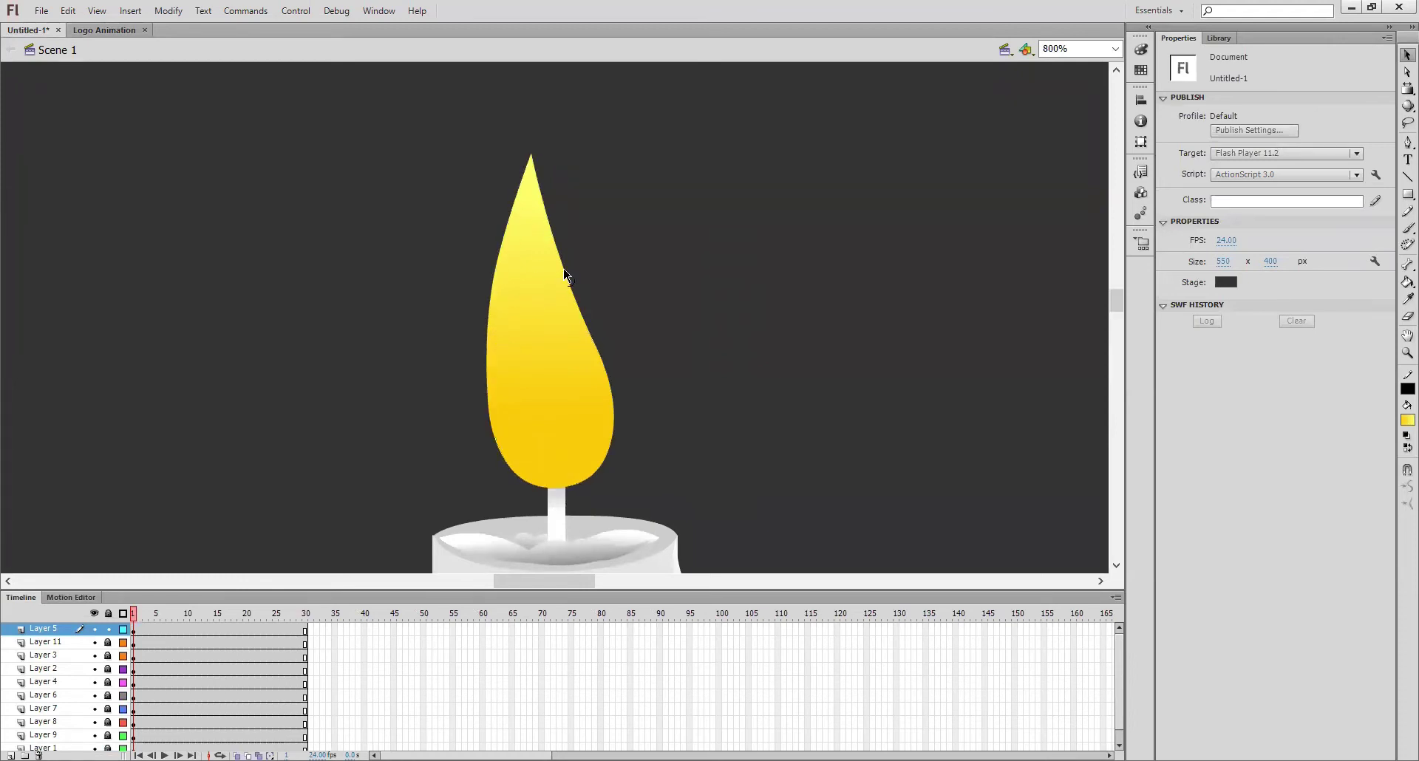
left_click_drag(556, 251, 557, 253)
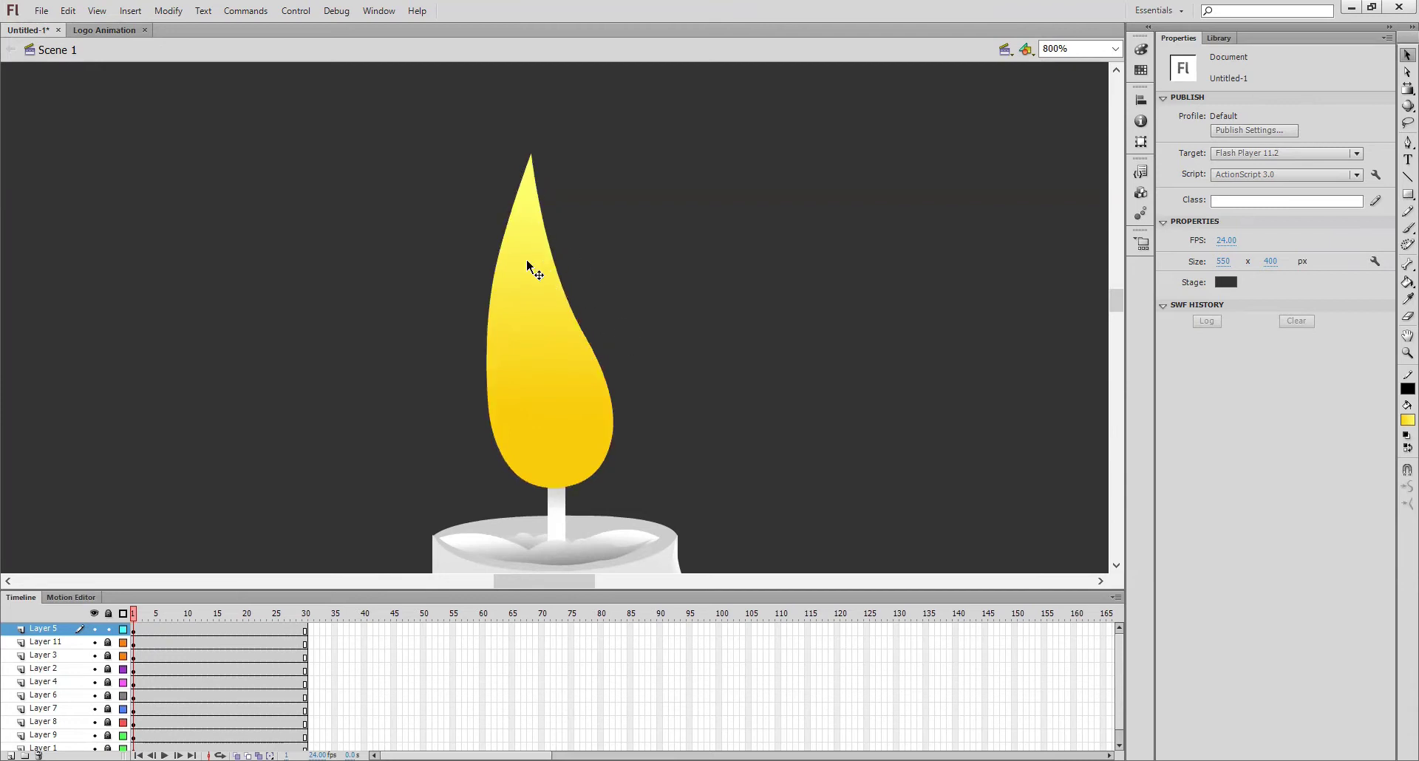
left_click_drag(497, 265, 499, 264)
Insert a keyframe at frame 10 of Layer 5
left_click(134, 634)
left_click(188, 632)
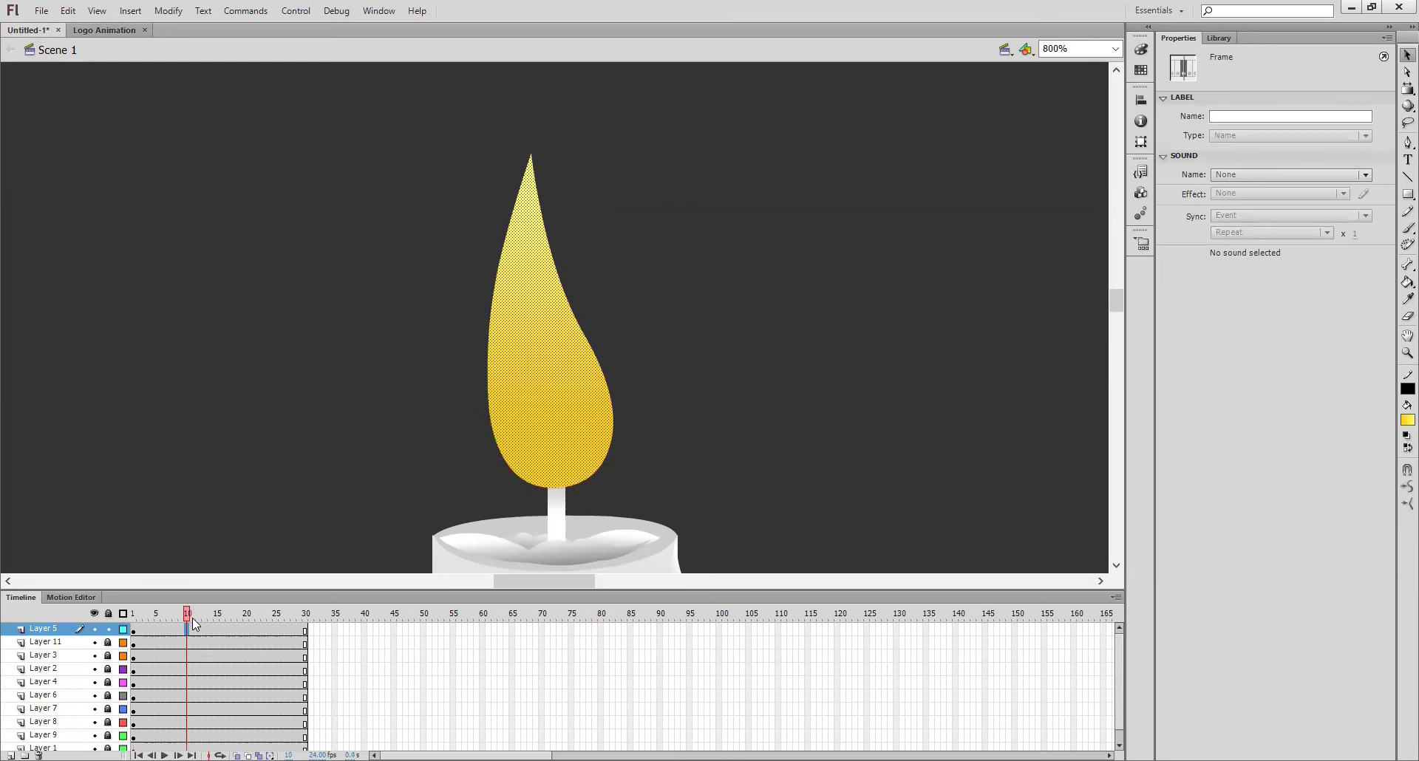
right_click(187, 633)
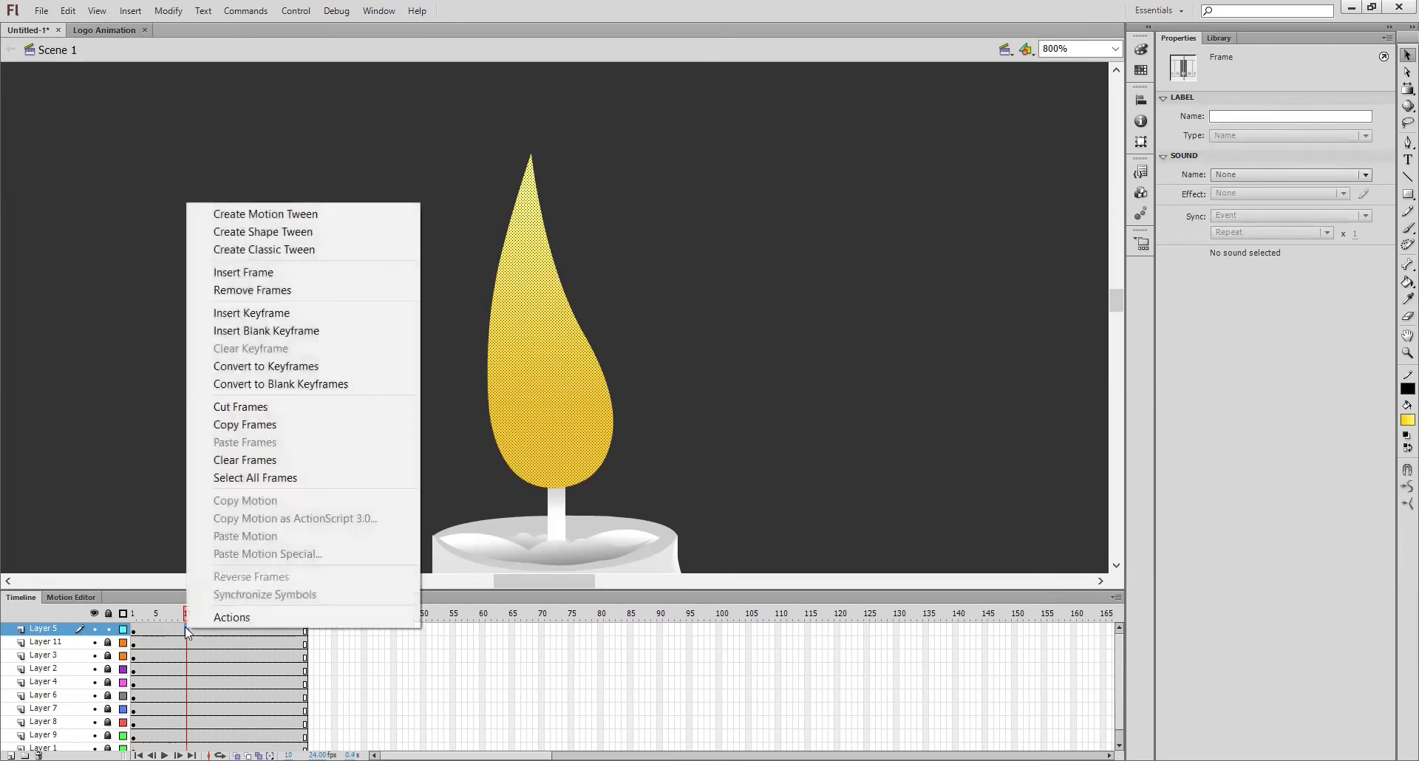
left_click(287, 314)
left_click(702, 287)
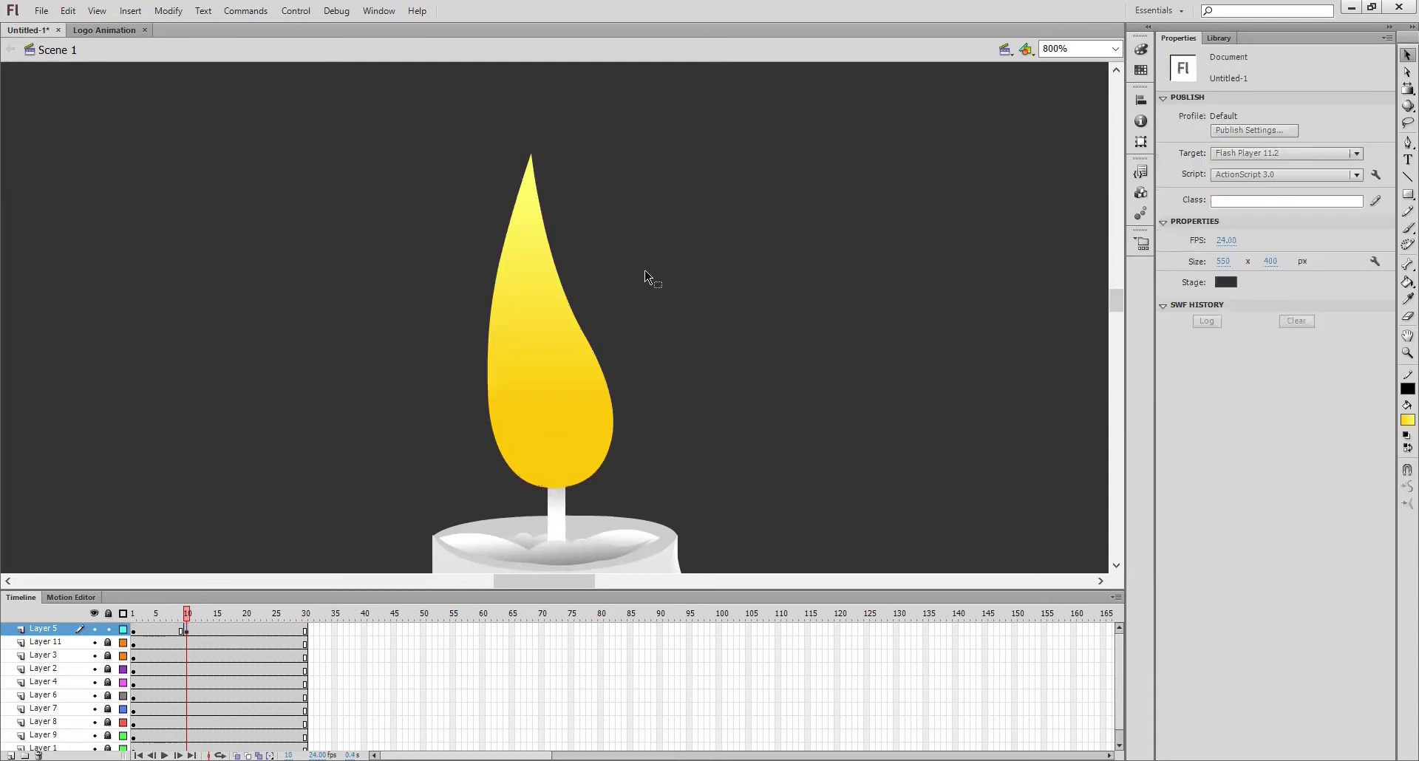
Bow the frame-10 flame's right edge out, pull its left edge in, and move the tip right
mouse_move(571, 310)
left_mouse_down()
mouse_move(599, 325)
mouse_move(591, 307)
left_mouse_up()
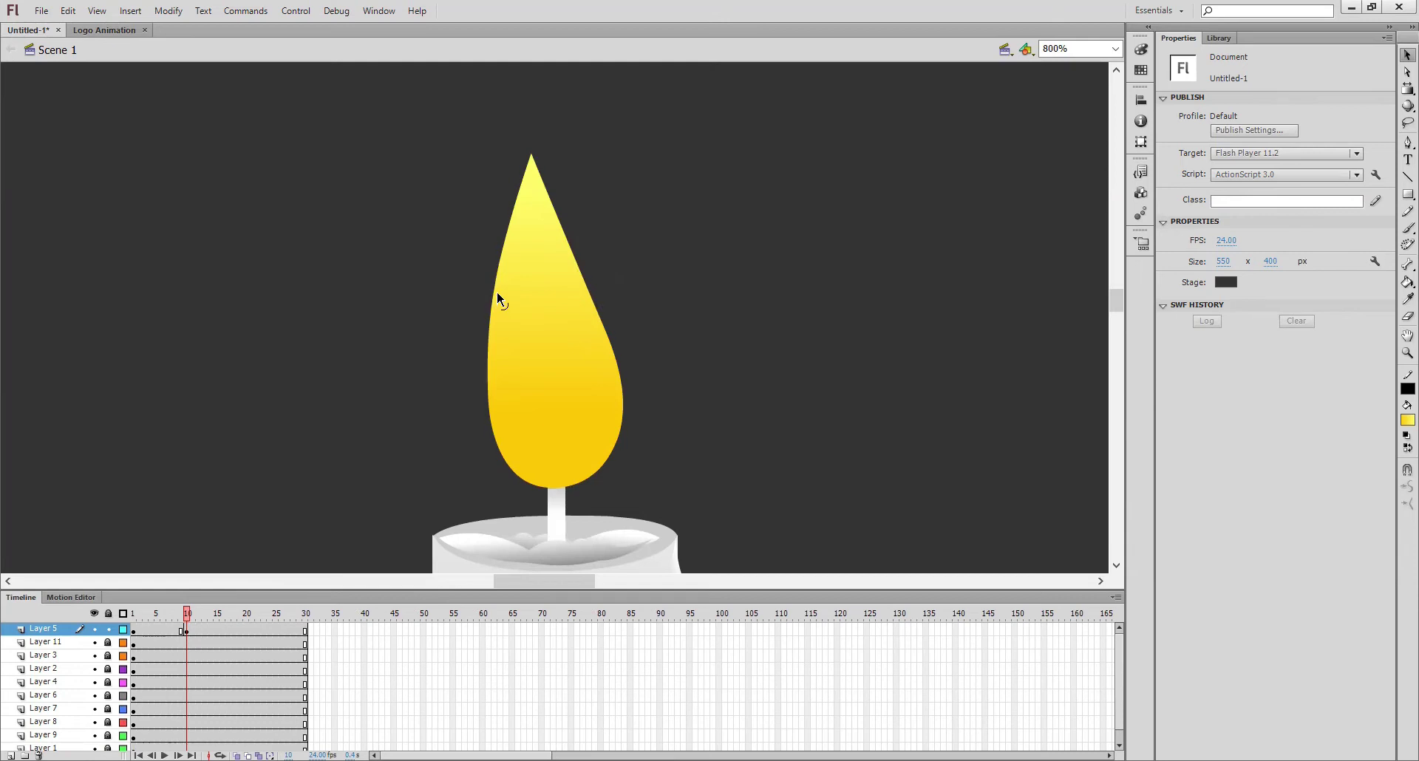
left_click_drag(496, 297, 521, 290)
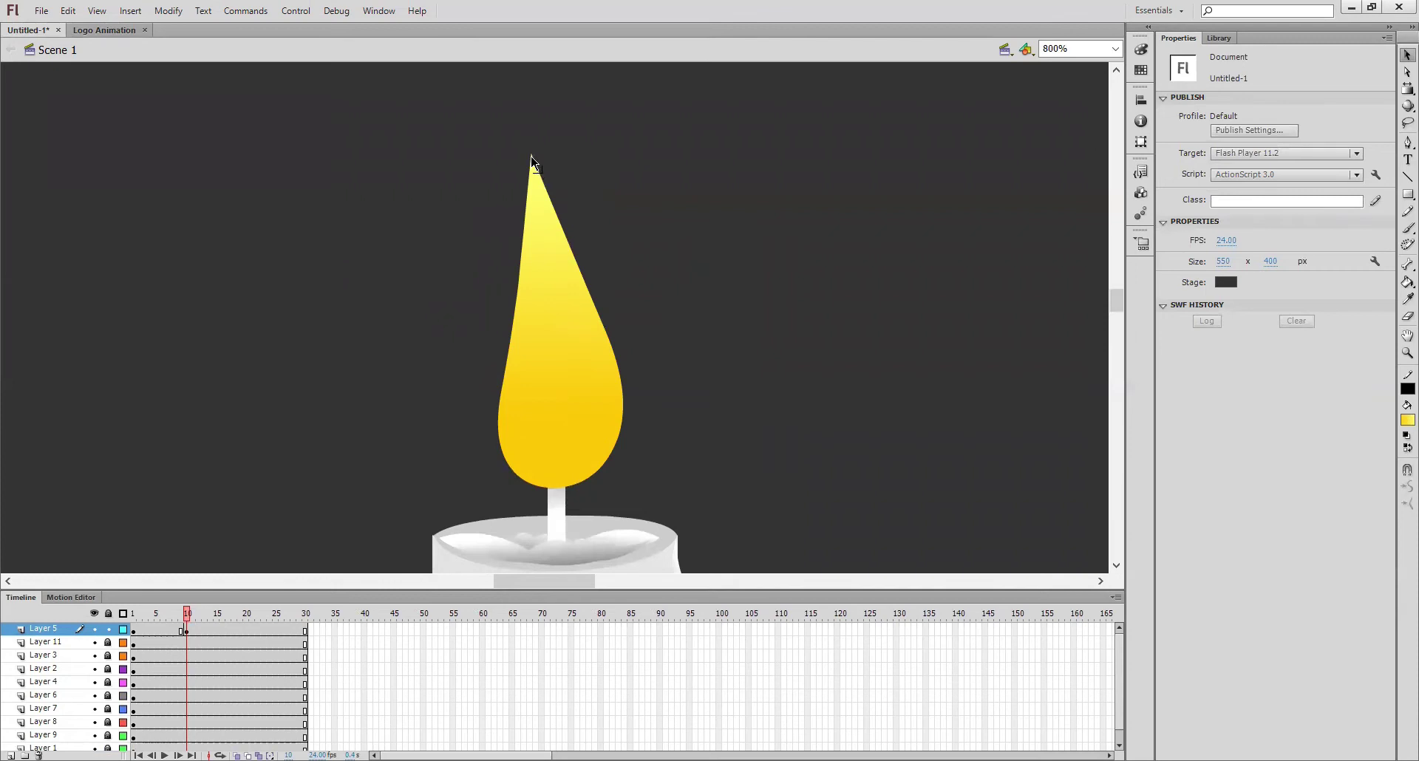
left_click_drag(532, 157, 552, 151)
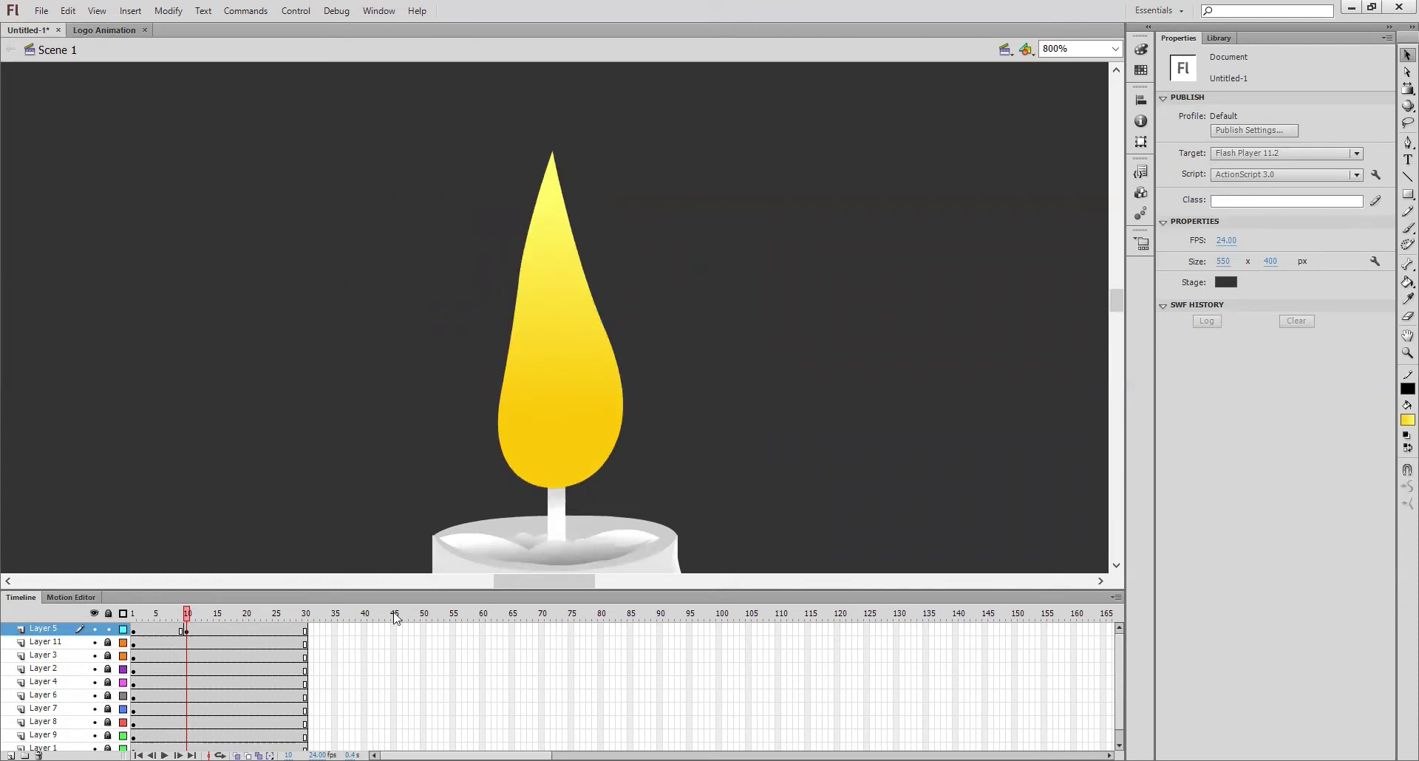
With onion skin showing frame 1, widen the frame-10 flame's sides and shift its tip up-right
key("alt+shift+o")
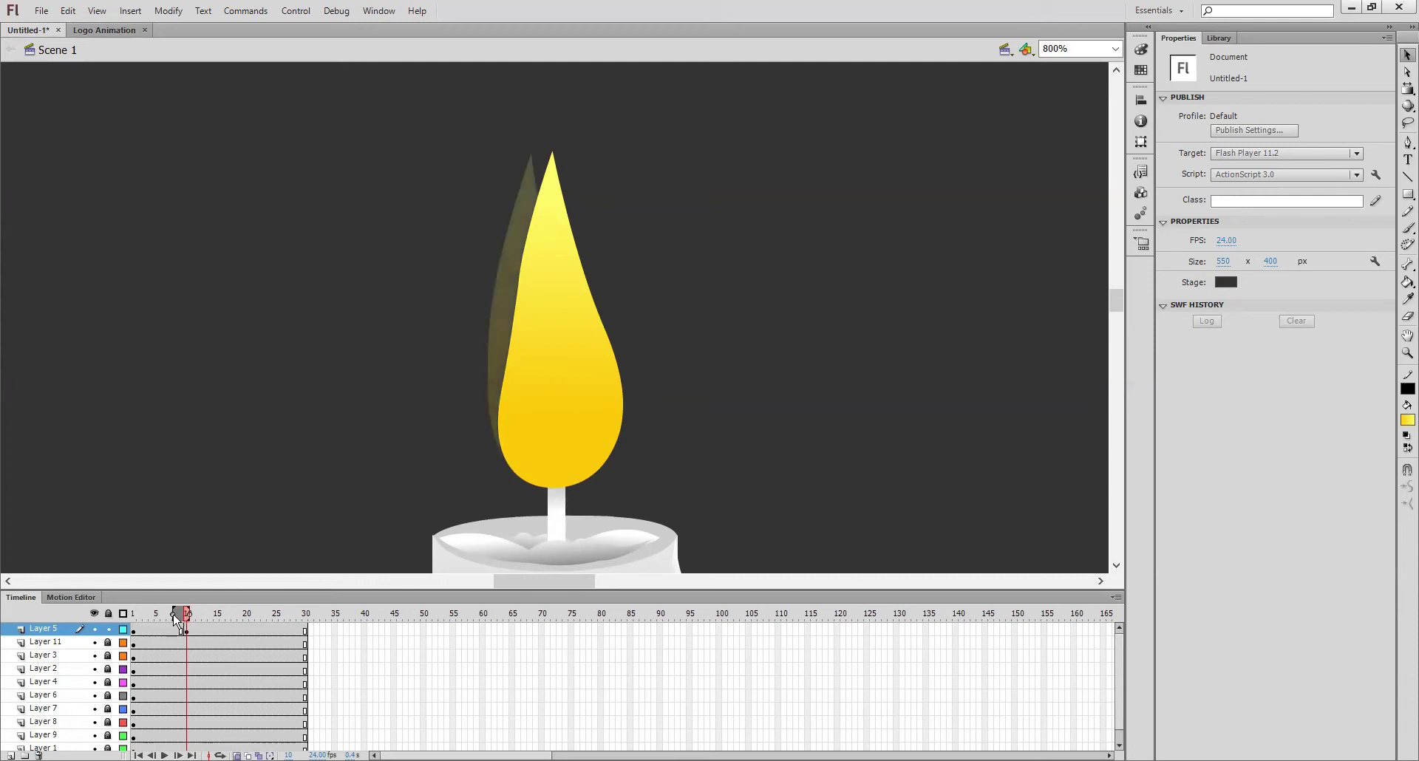
left_click_drag(174, 615, 132, 615)
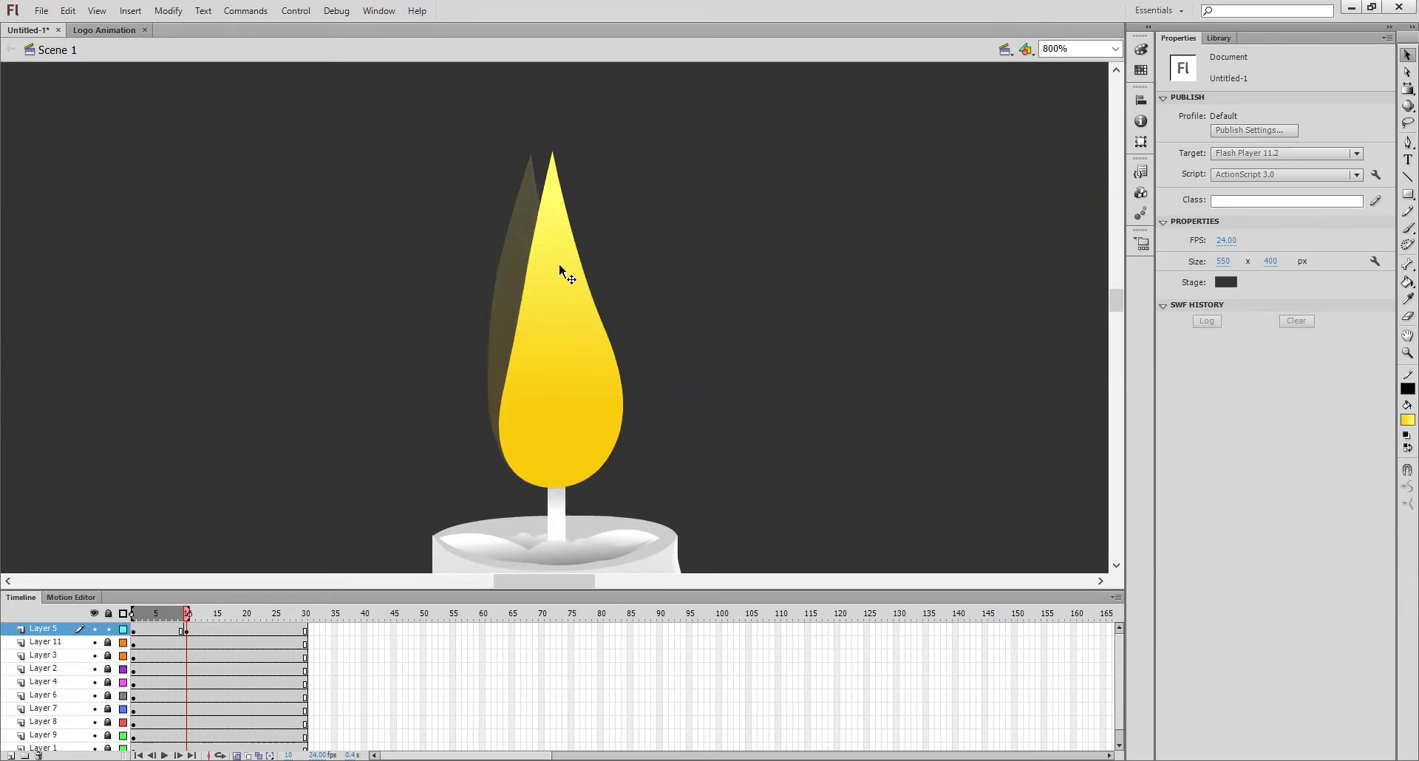
left_click_drag(598, 309, 604, 309)
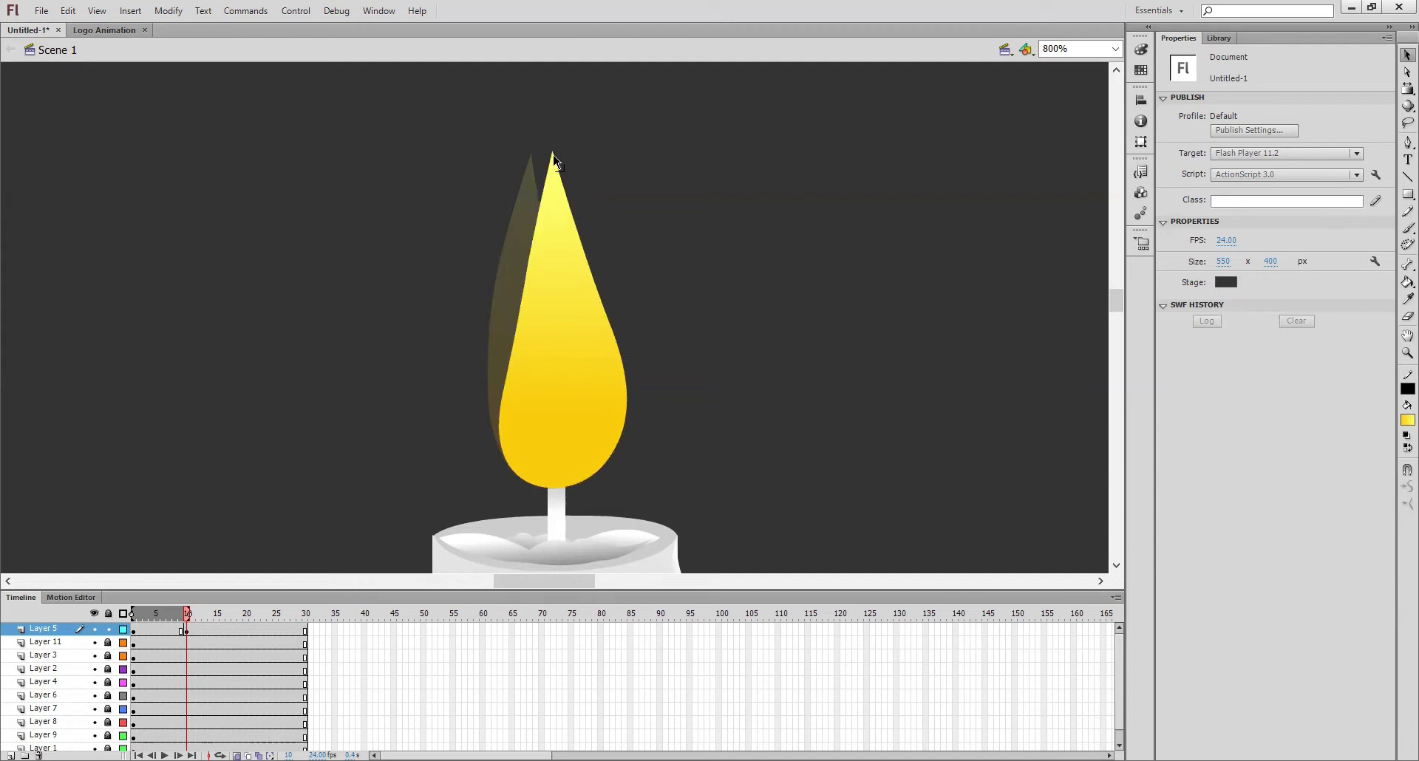
left_click_drag(554, 156, 565, 152)
left_click_drag(533, 253, 543, 260)
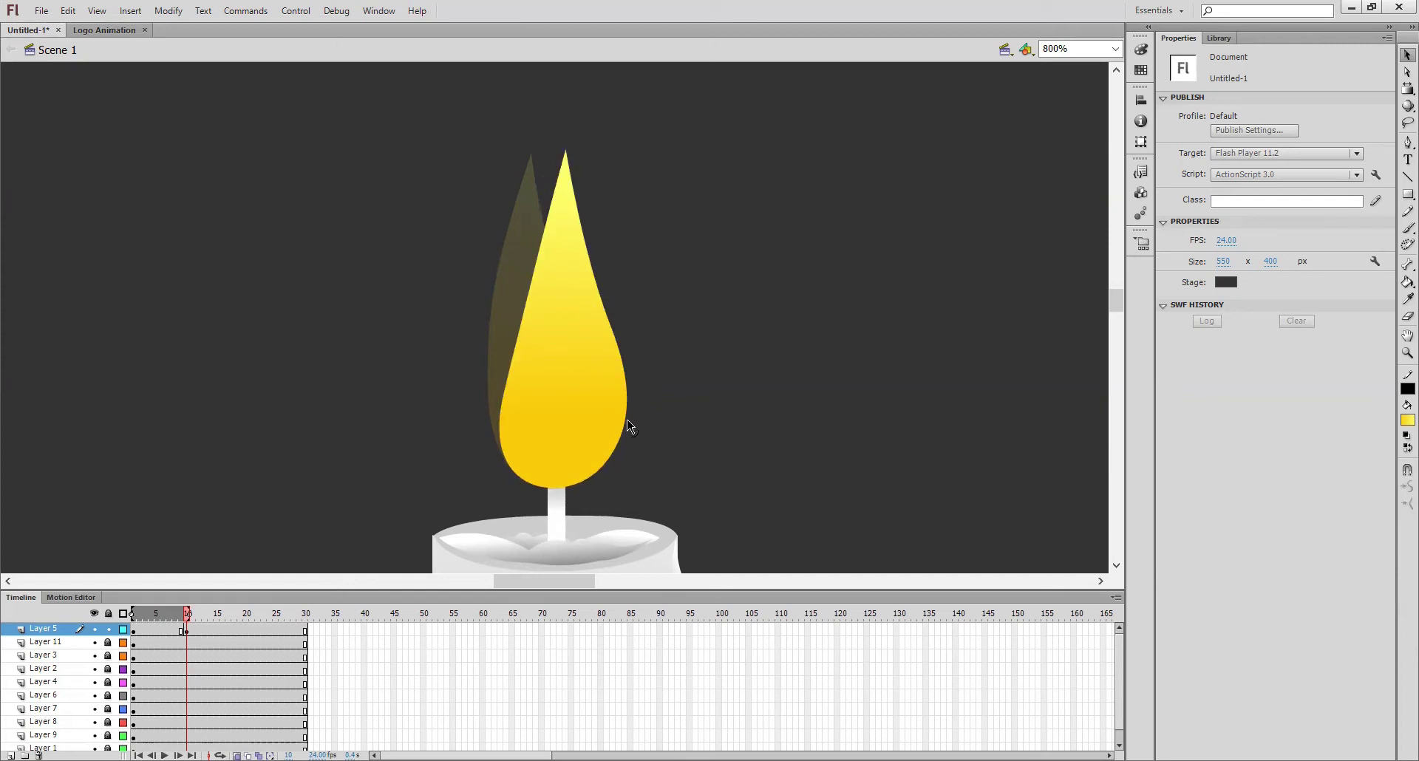
left_click_drag(628, 433, 633, 432)
left_click_drag(599, 282, 604, 286)
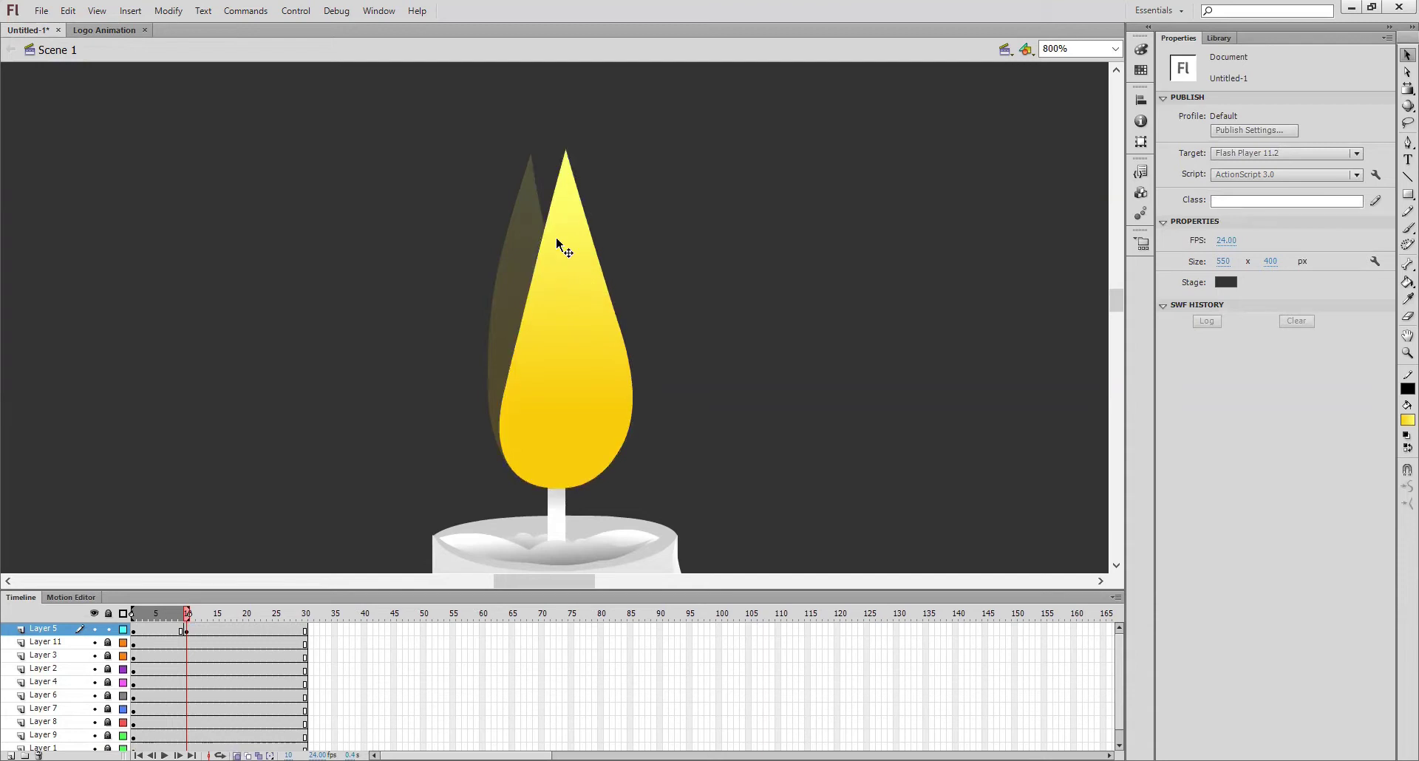
left_click_drag(544, 236, 550, 236)
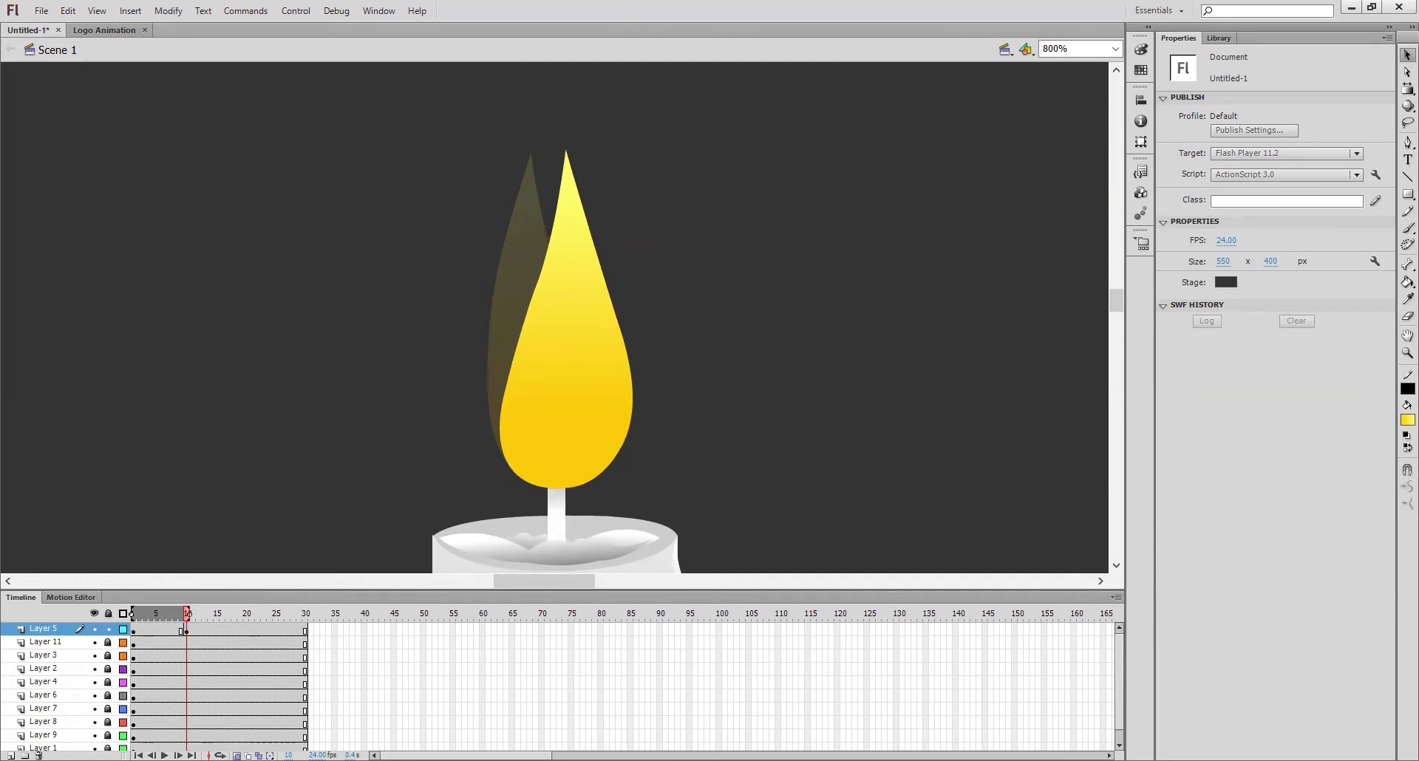
left_click(237, 755)
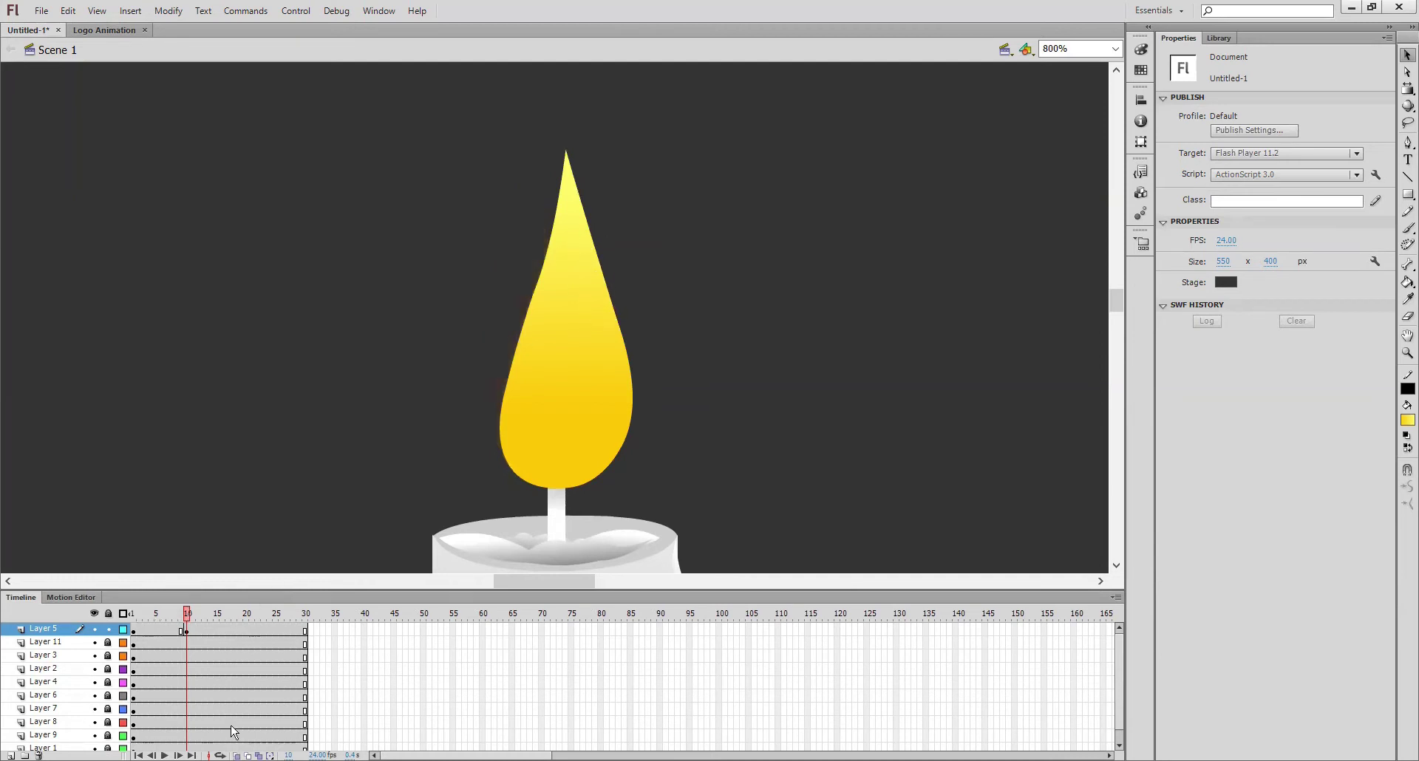
Create a shape tween on Layer 5 between the frame-1 and frame-10 flames
left_click(159, 616)
mouse_move(160, 617)
left_mouse_down()
mouse_move(197, 611)
mouse_move(180, 615)
left_mouse_up()
left_click(163, 631)
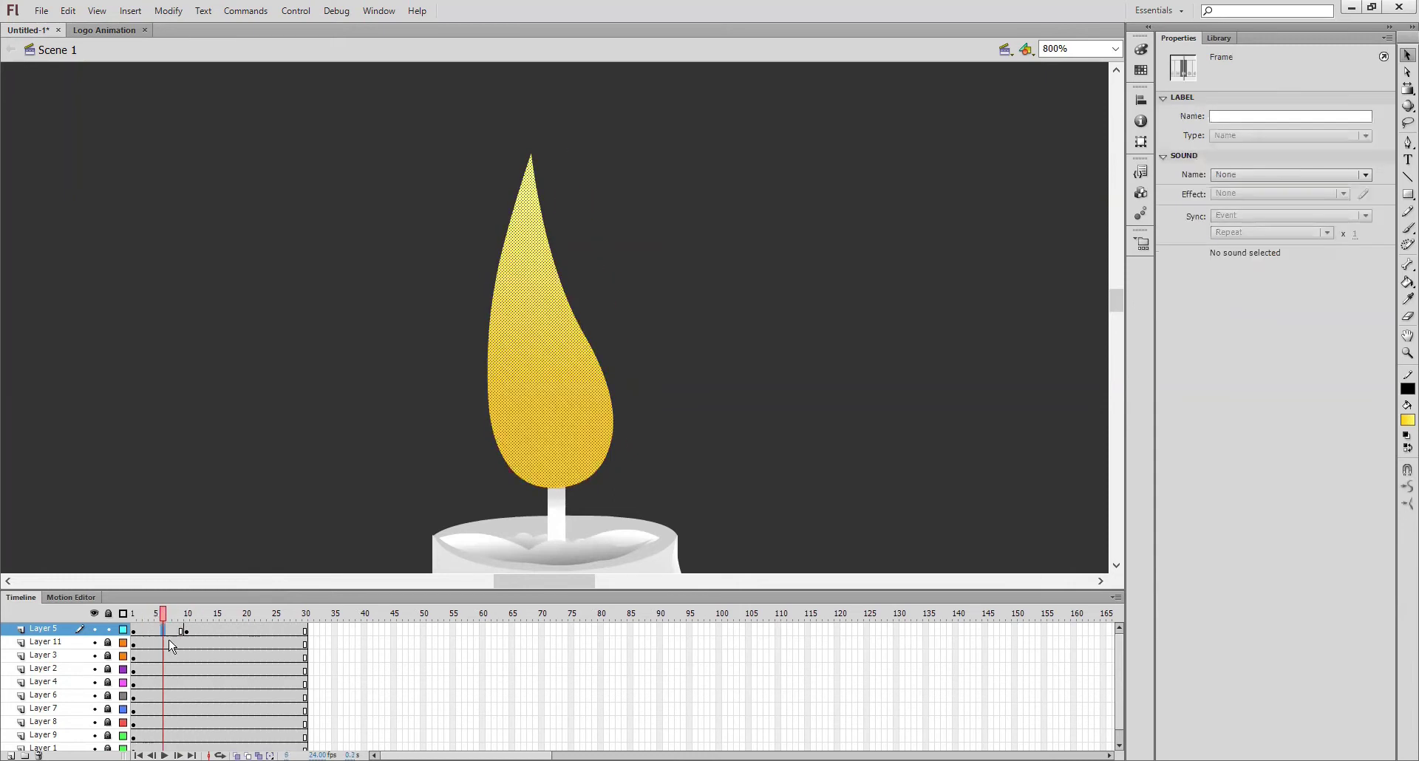
right_click(164, 634)
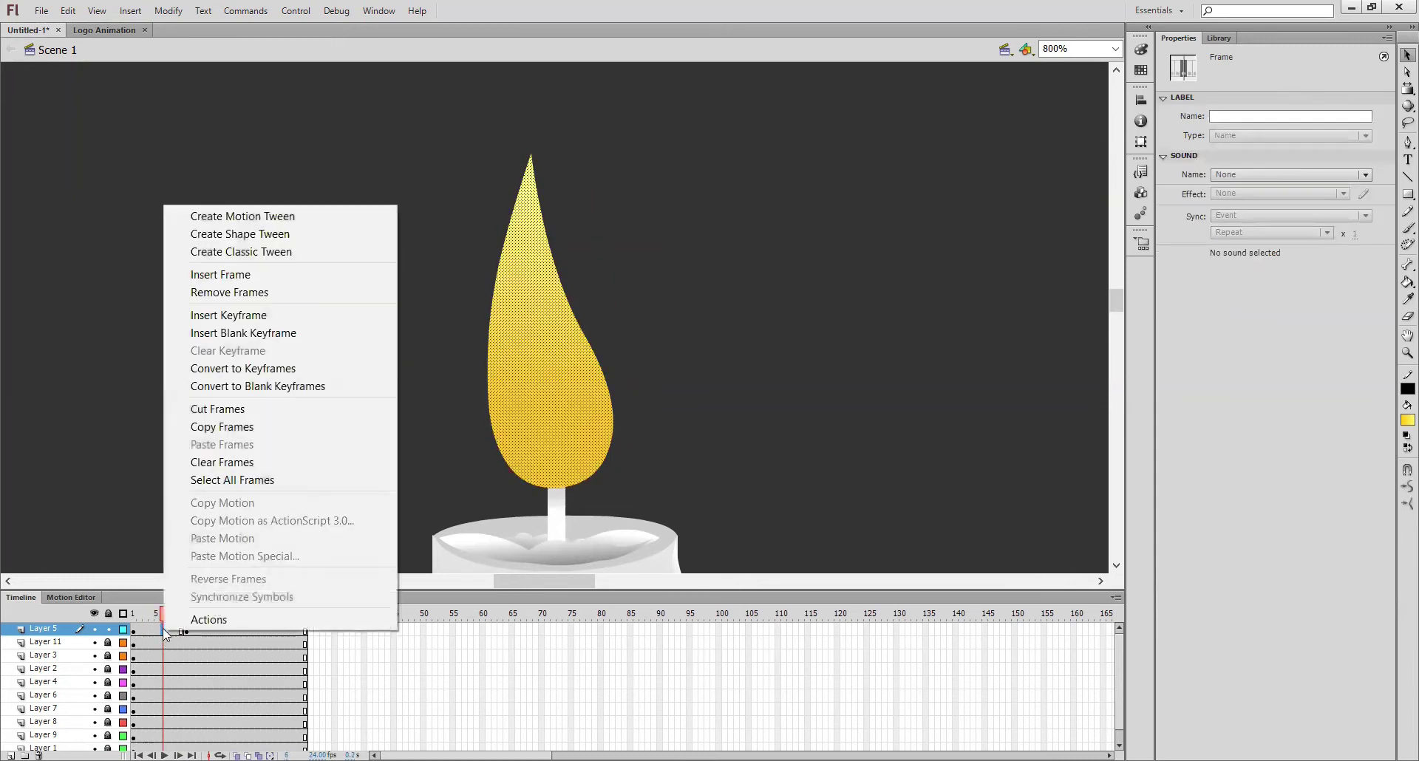
left_click(270, 235)
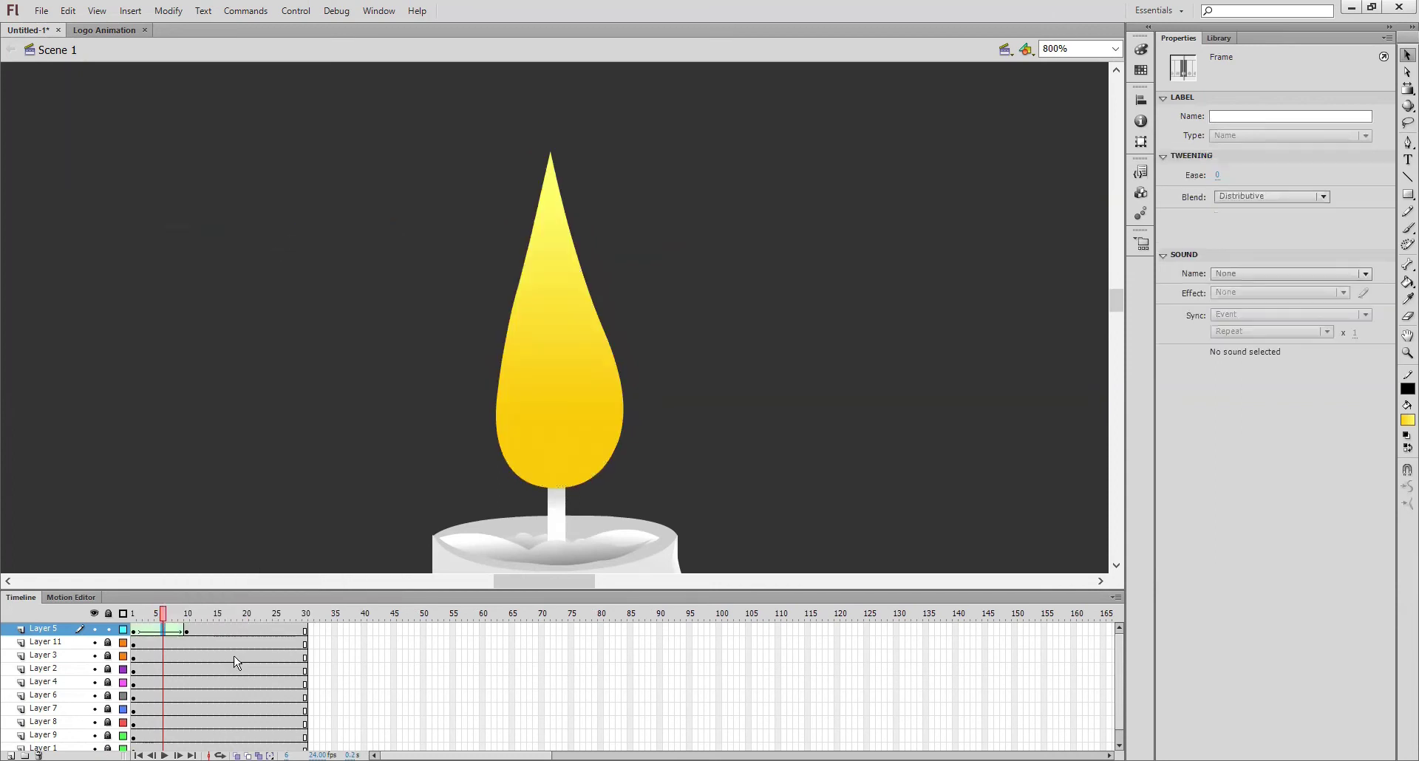
mouse_move(175, 617)
left_mouse_down()
mouse_move(148, 616)
mouse_move(210, 614)
mouse_move(130, 616)
mouse_move(187, 624)
left_mouse_up()
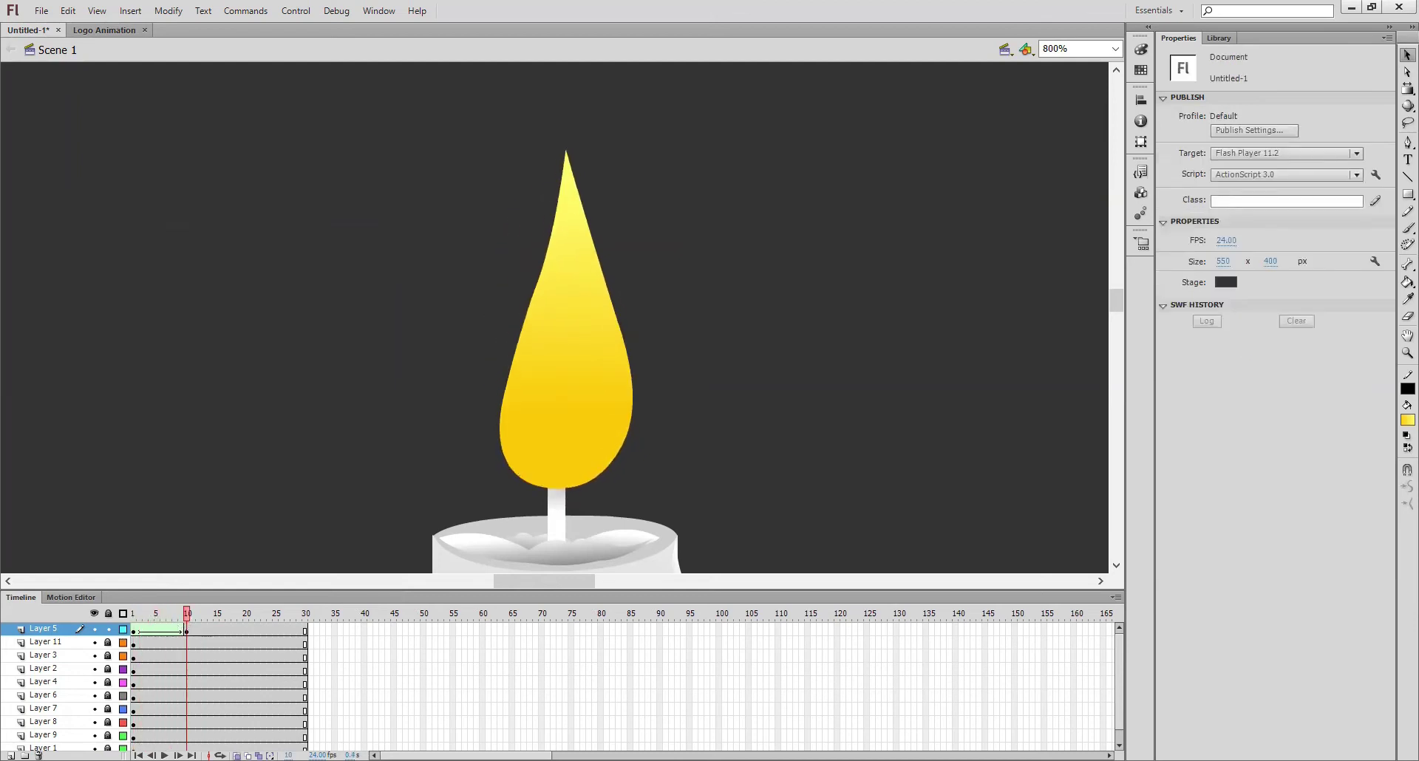
Using onion skin, move the frame-10 tip further right and the frame-1 tip slightly left
left_click(236, 756)
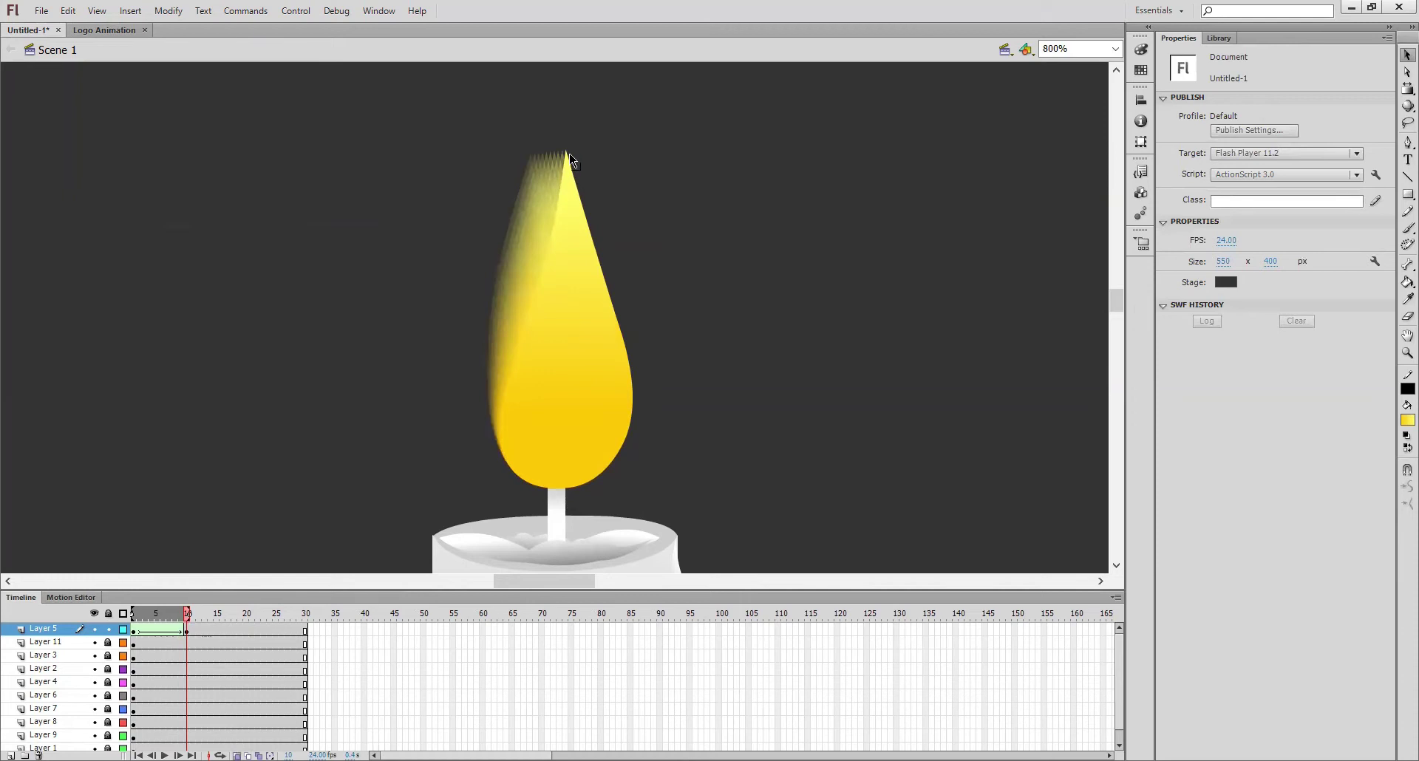
left_click_drag(567, 153, 589, 150)
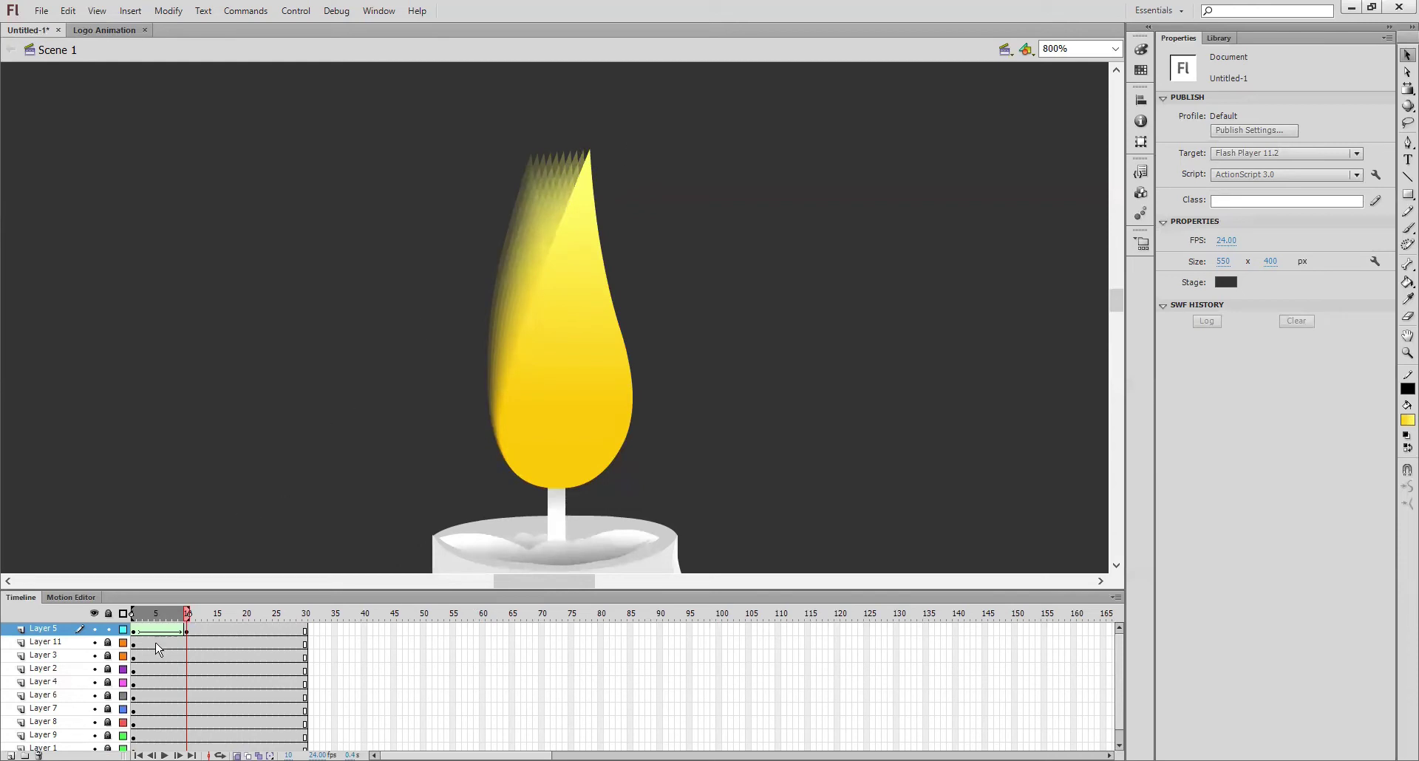
left_click(136, 633)
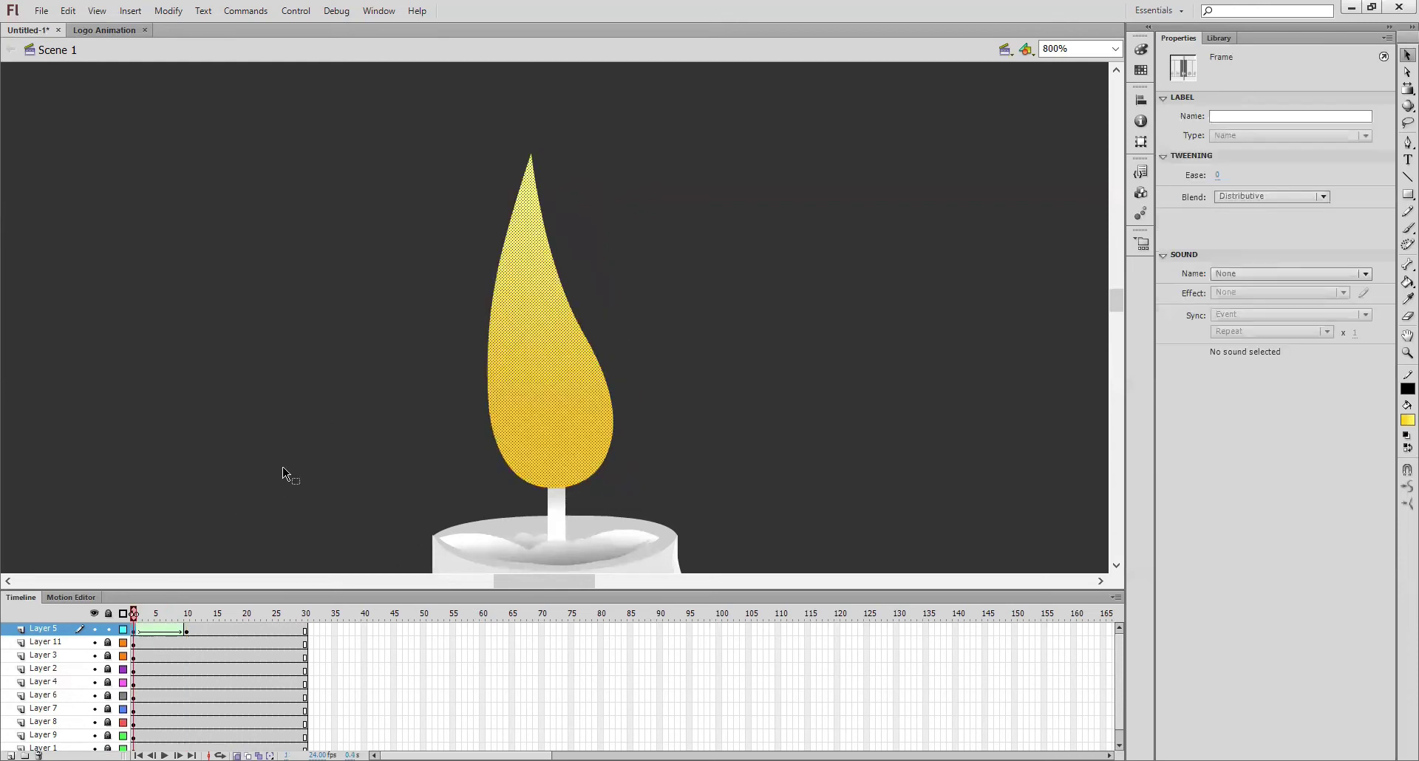
left_click(533, 158)
left_click_drag(530, 158, 520, 158)
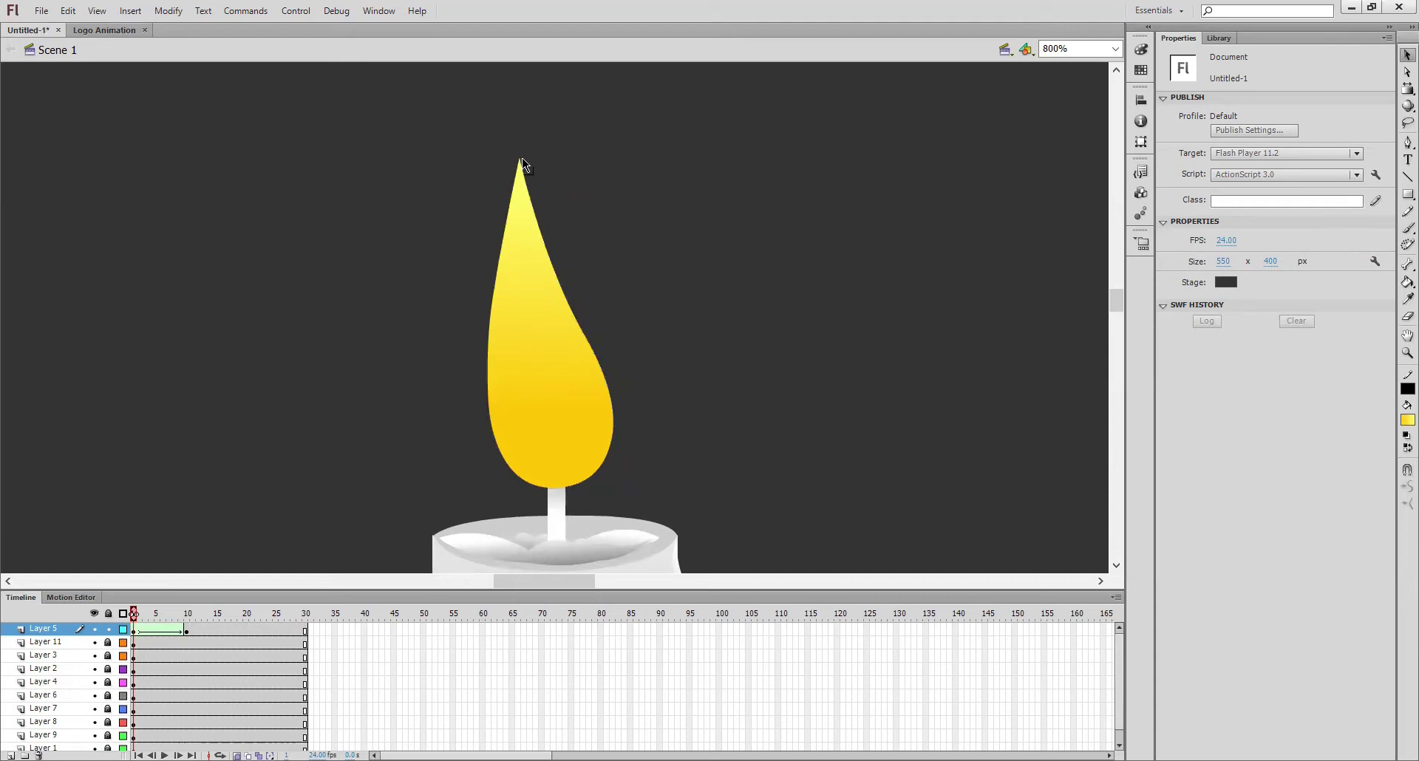
left_click(188, 614)
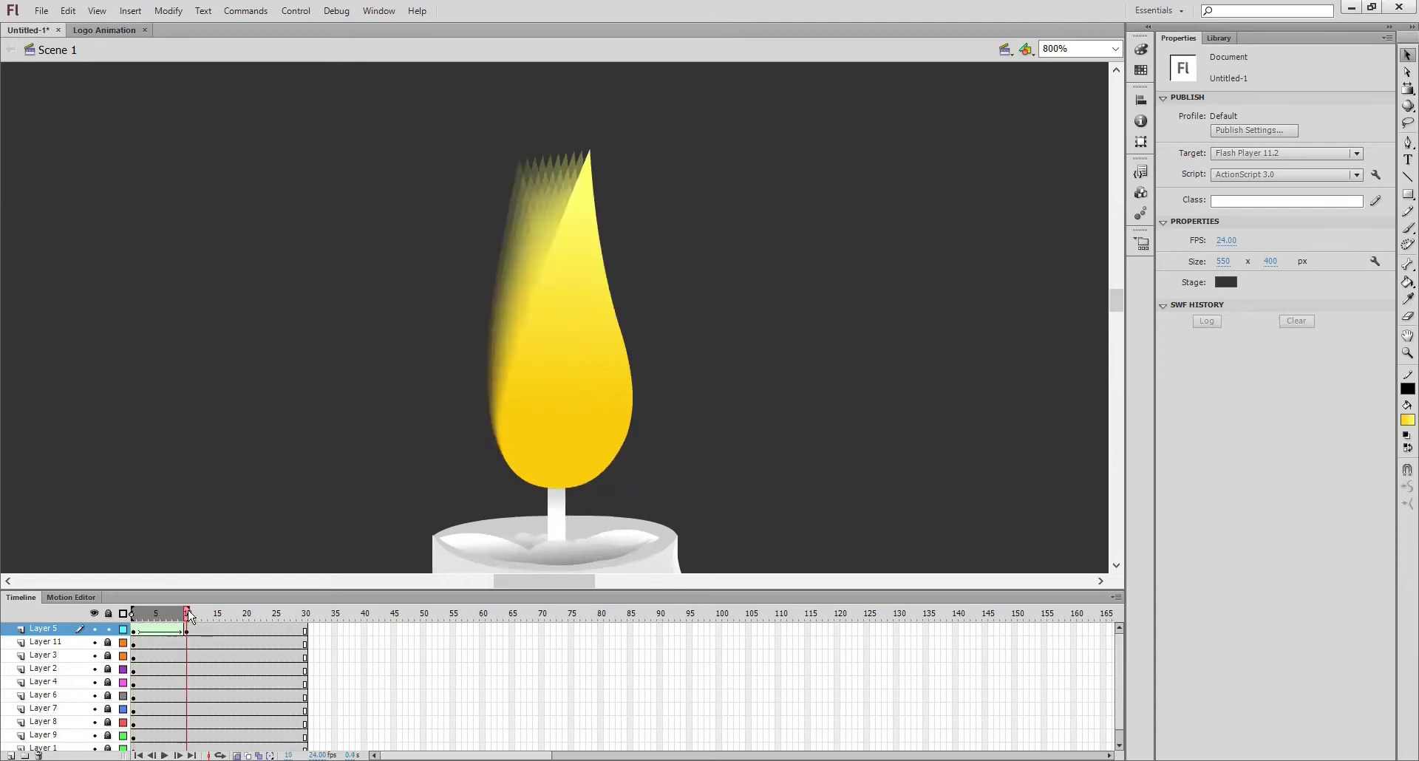
left_click(236, 755)
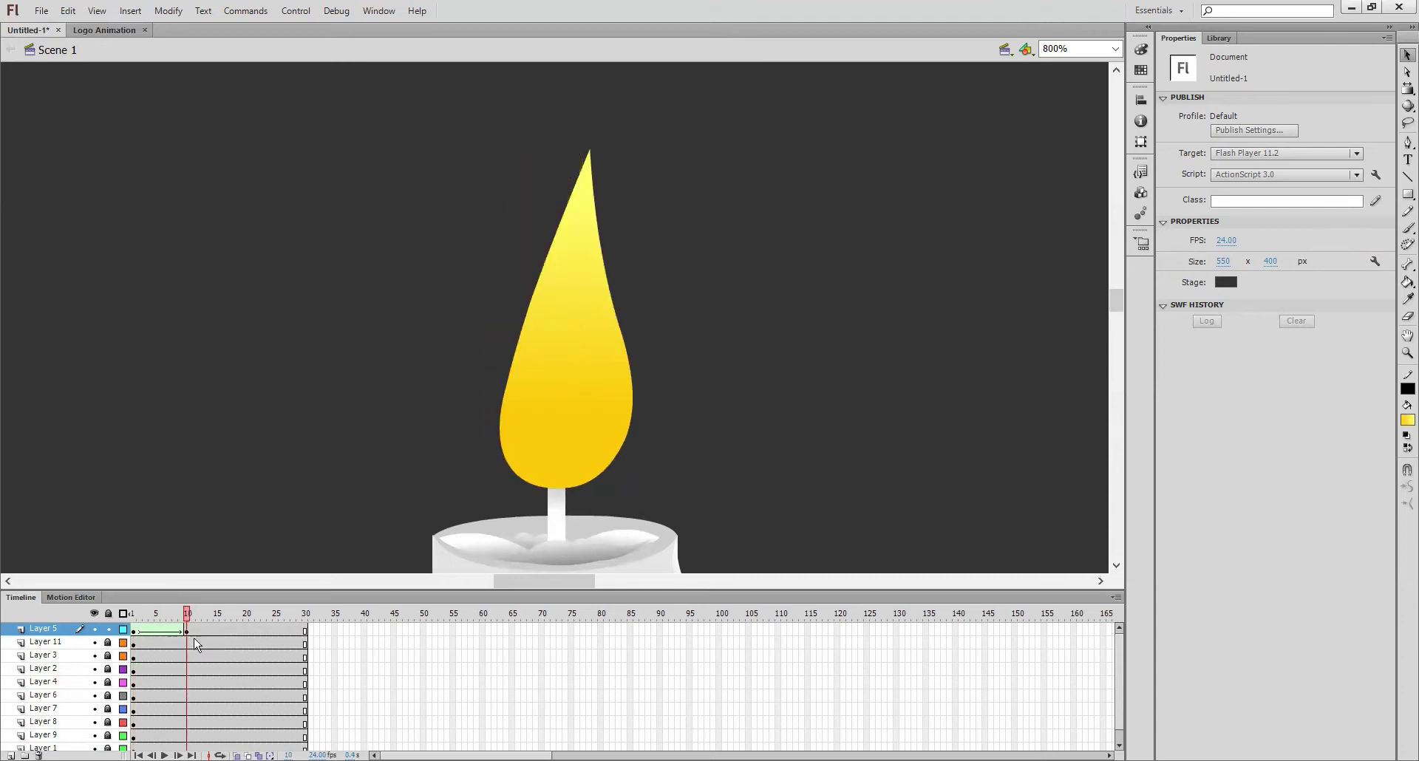
left_click_drag(186, 618, 100, 640)
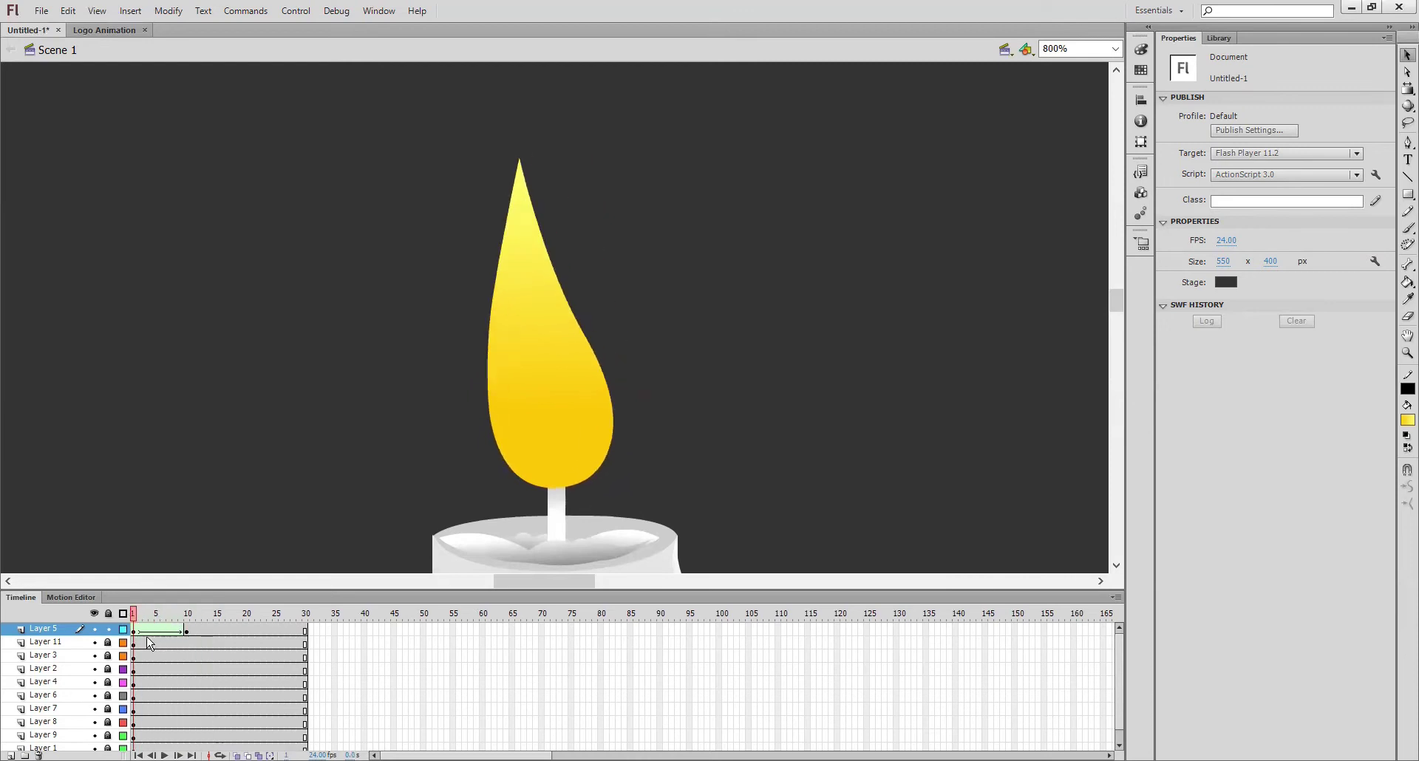
Copy the frame-1 keyframe to frame 20 and add a shape tween from frame 10 to 20
left_click(135, 631)
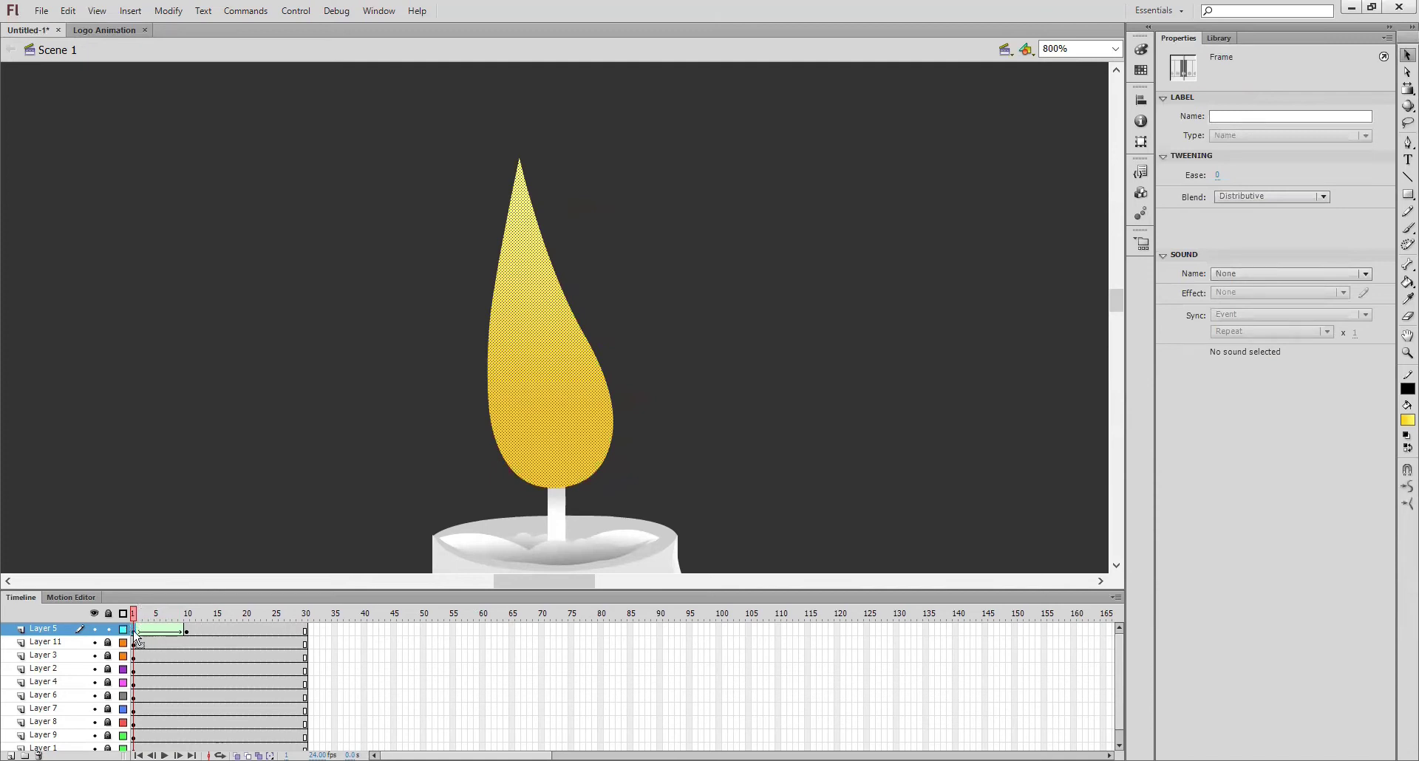
left_click_drag(136, 635, 253, 636)
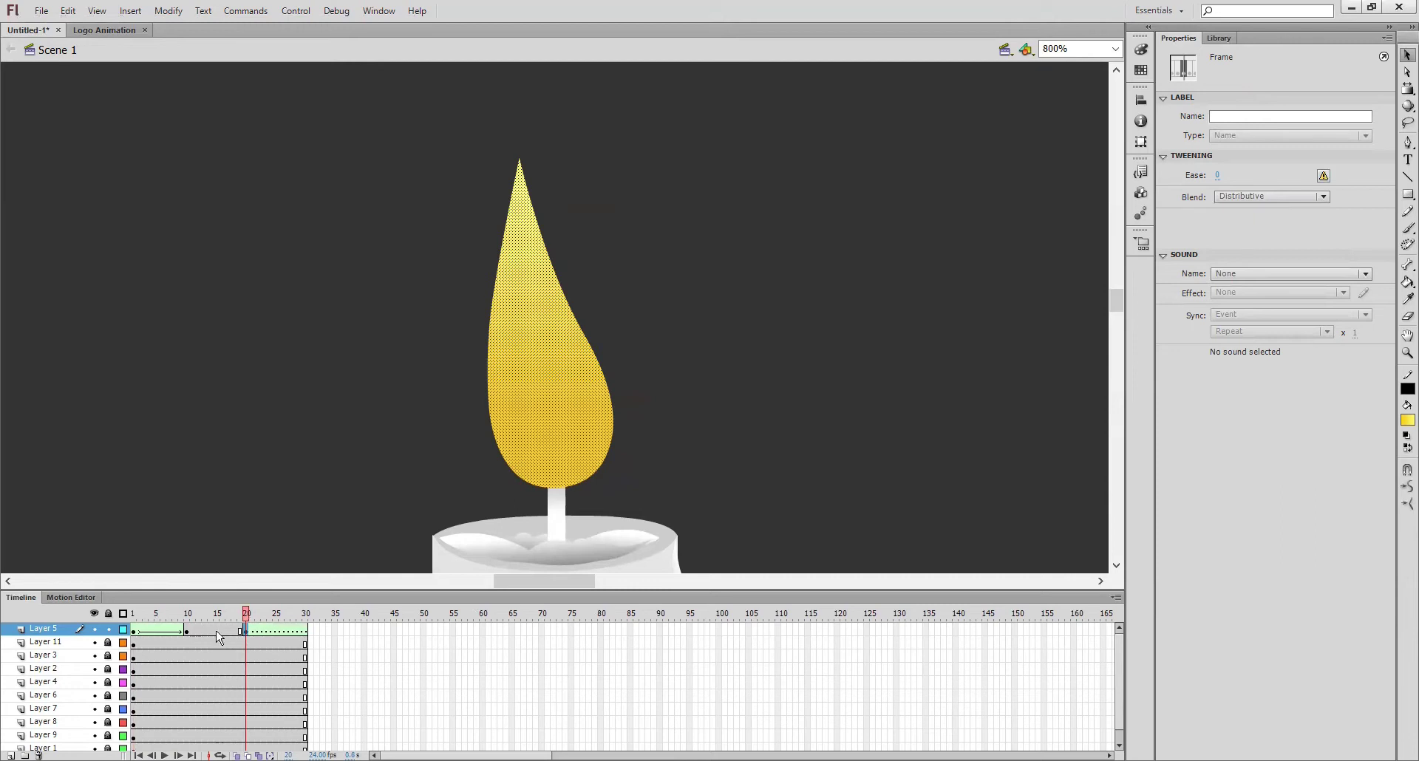
left_click(217, 633)
right_click(219, 635)
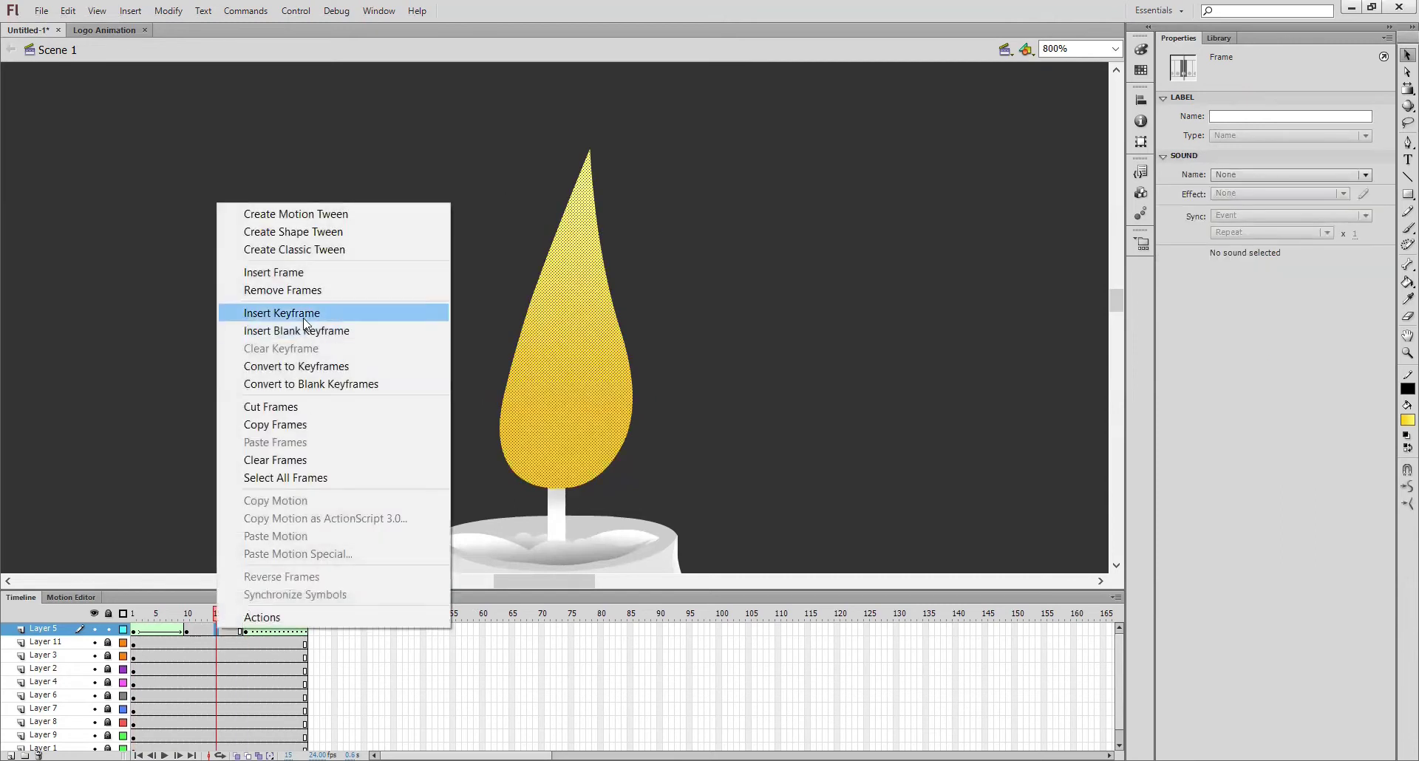
left_click(328, 232)
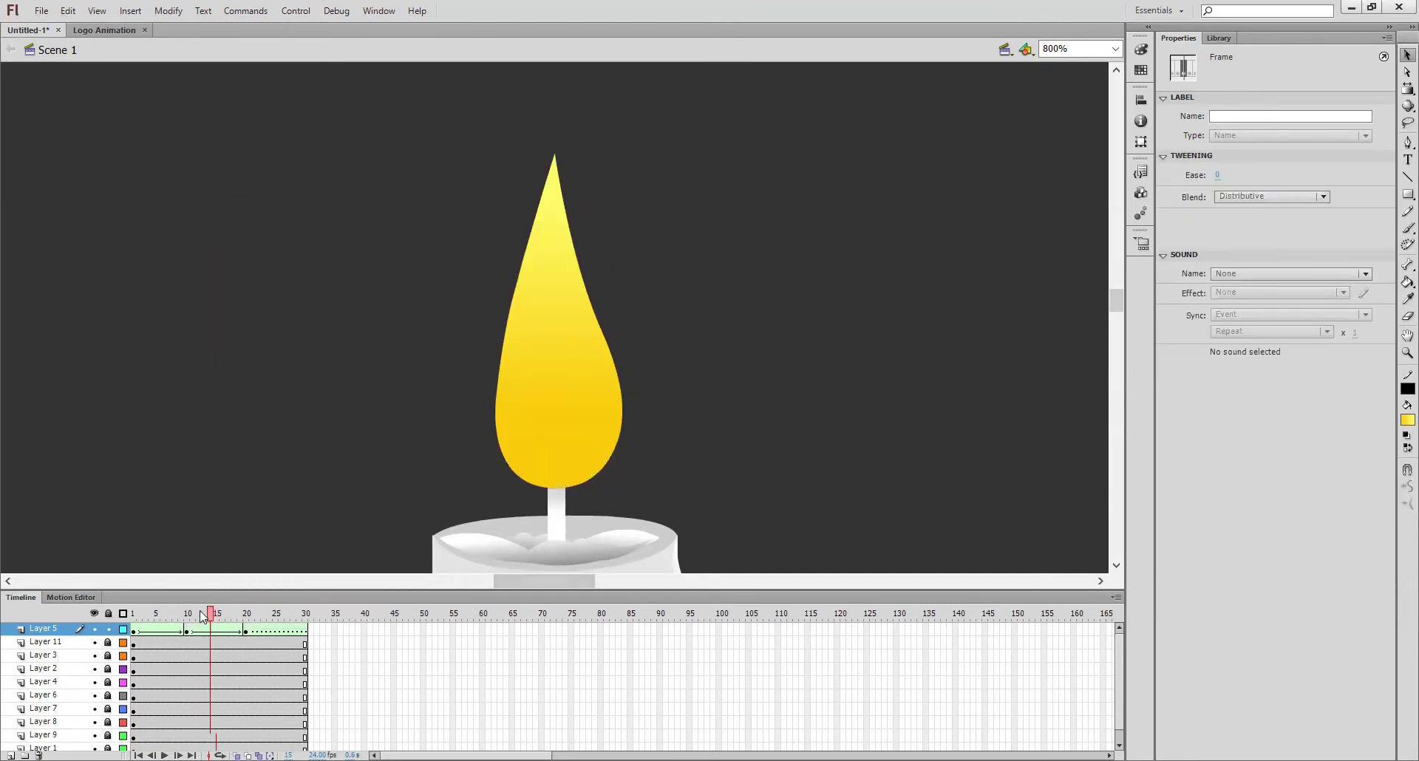
Preview the flame sway through frame 19, then select frames 21–35 on all layers
left_click(134, 629)
left_click_drag(150, 621, 222, 599)
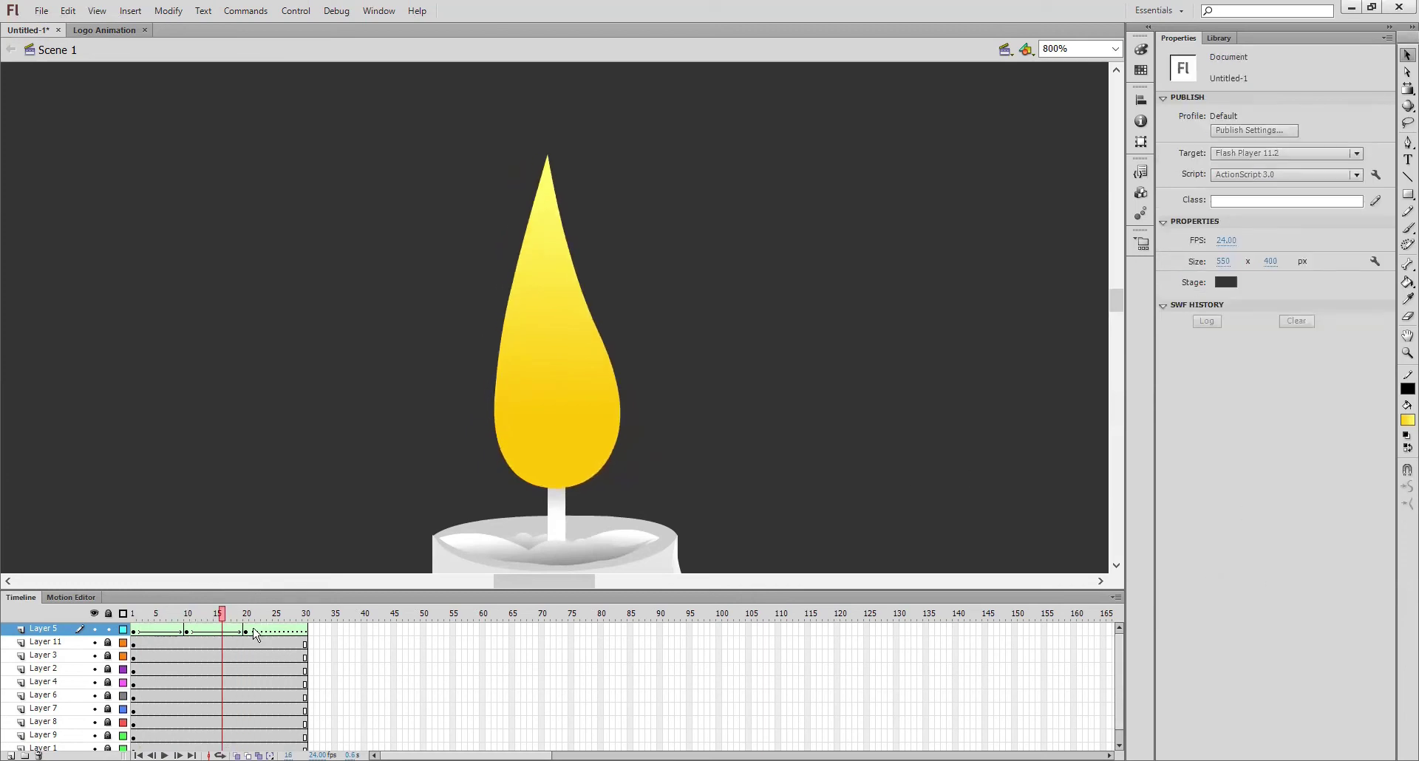
left_click_drag(255, 634, 337, 736)
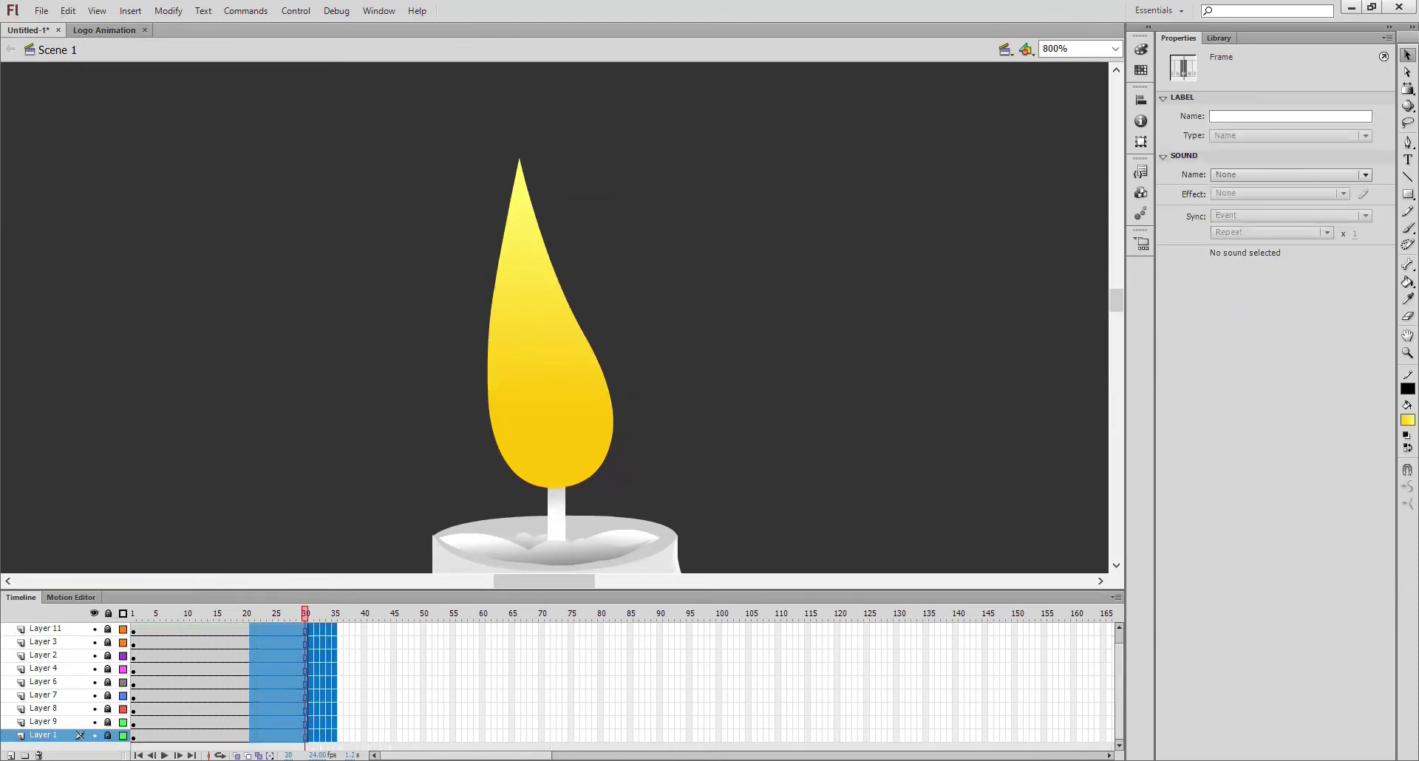
Remove frames 21–35 from all layers, play the loop, and make the timeline taller
right_click(285, 662)
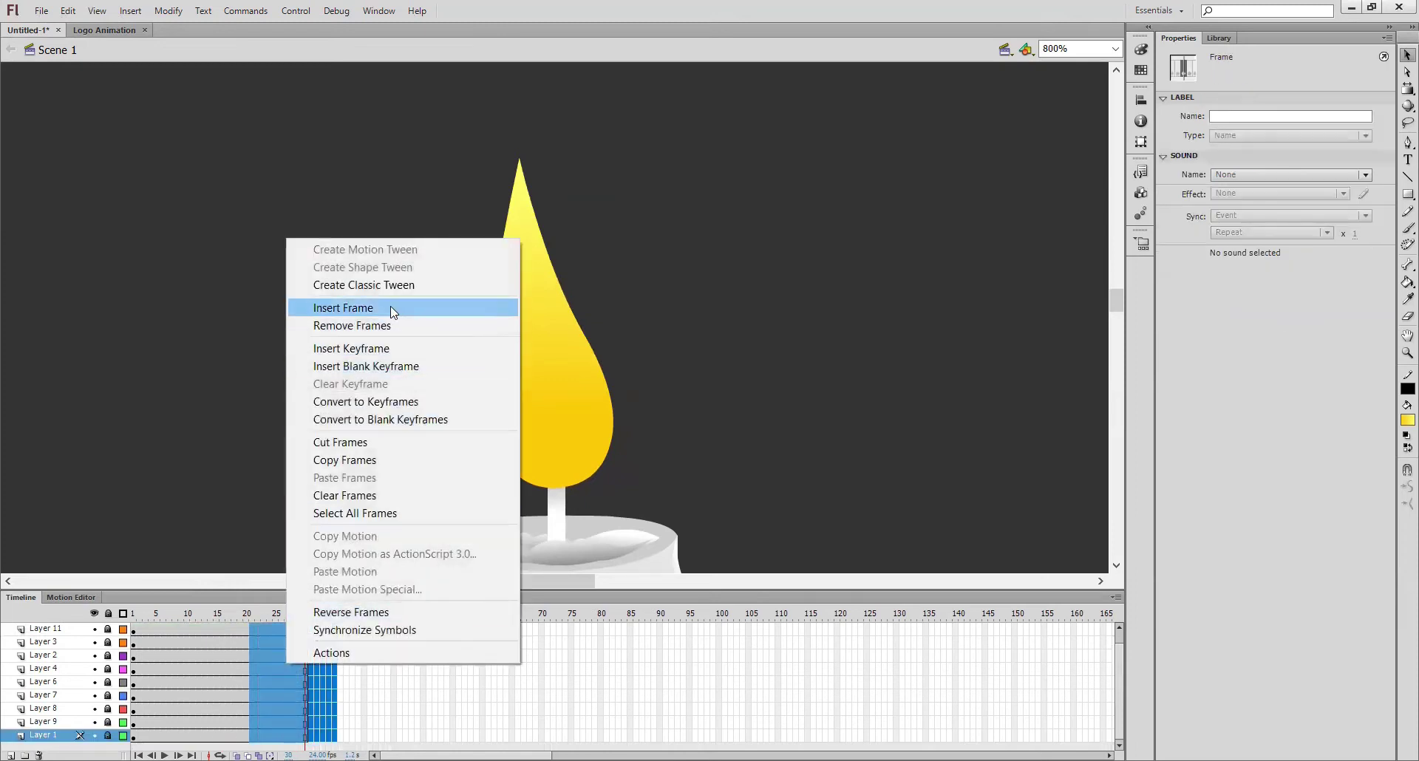
left_click(390, 326)
key("Return")
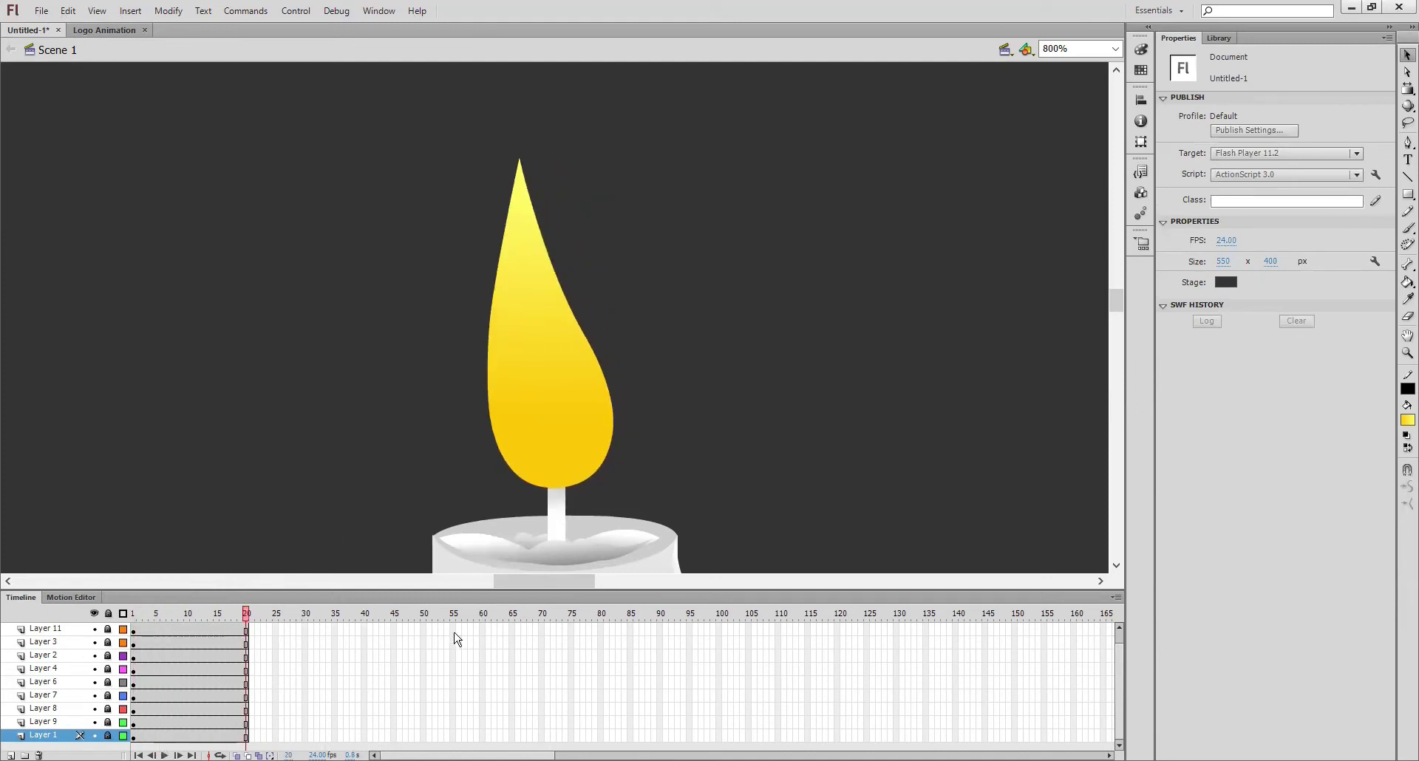
left_click_drag(869, 591, 875, 516)
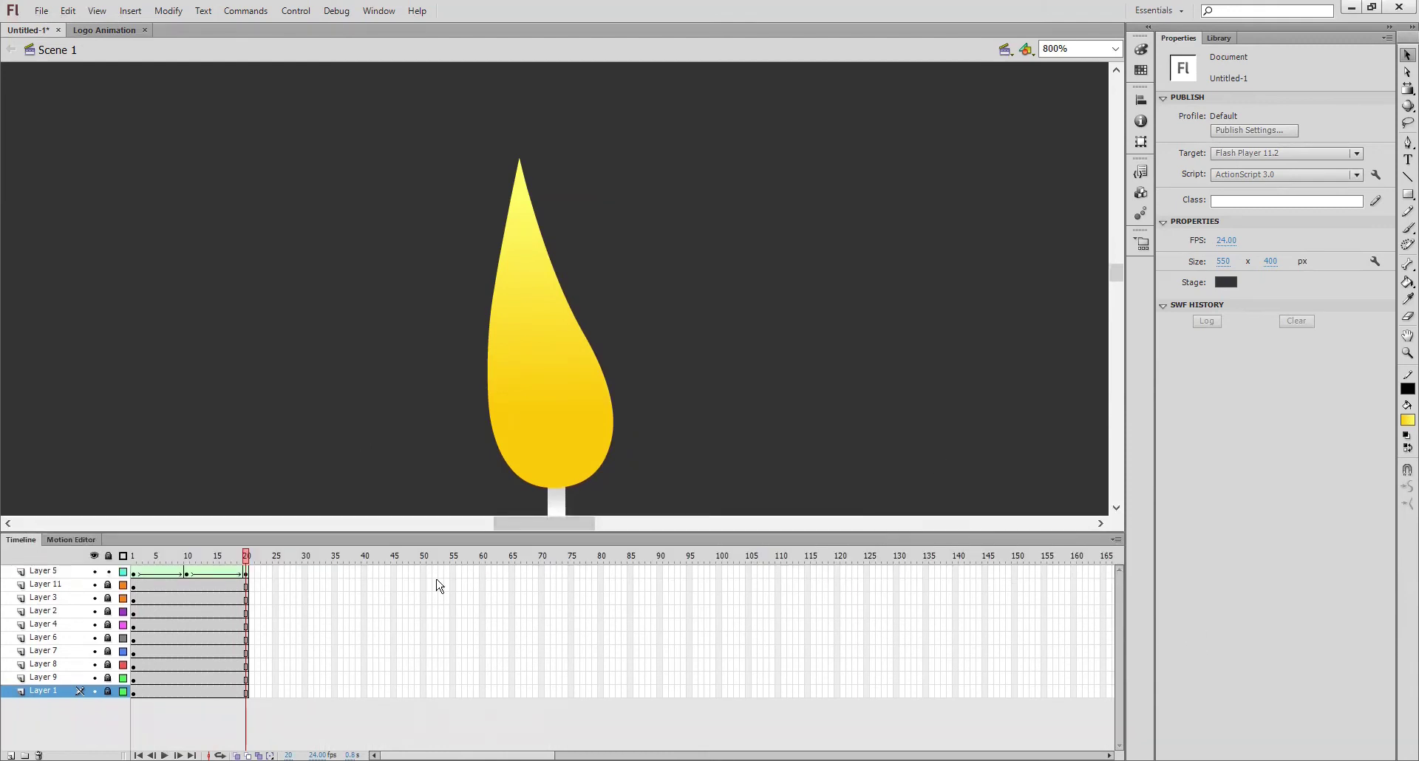
Extend all layers to 30 frames with F5 and set the frame rate to 12 fps
left_click(163, 557)
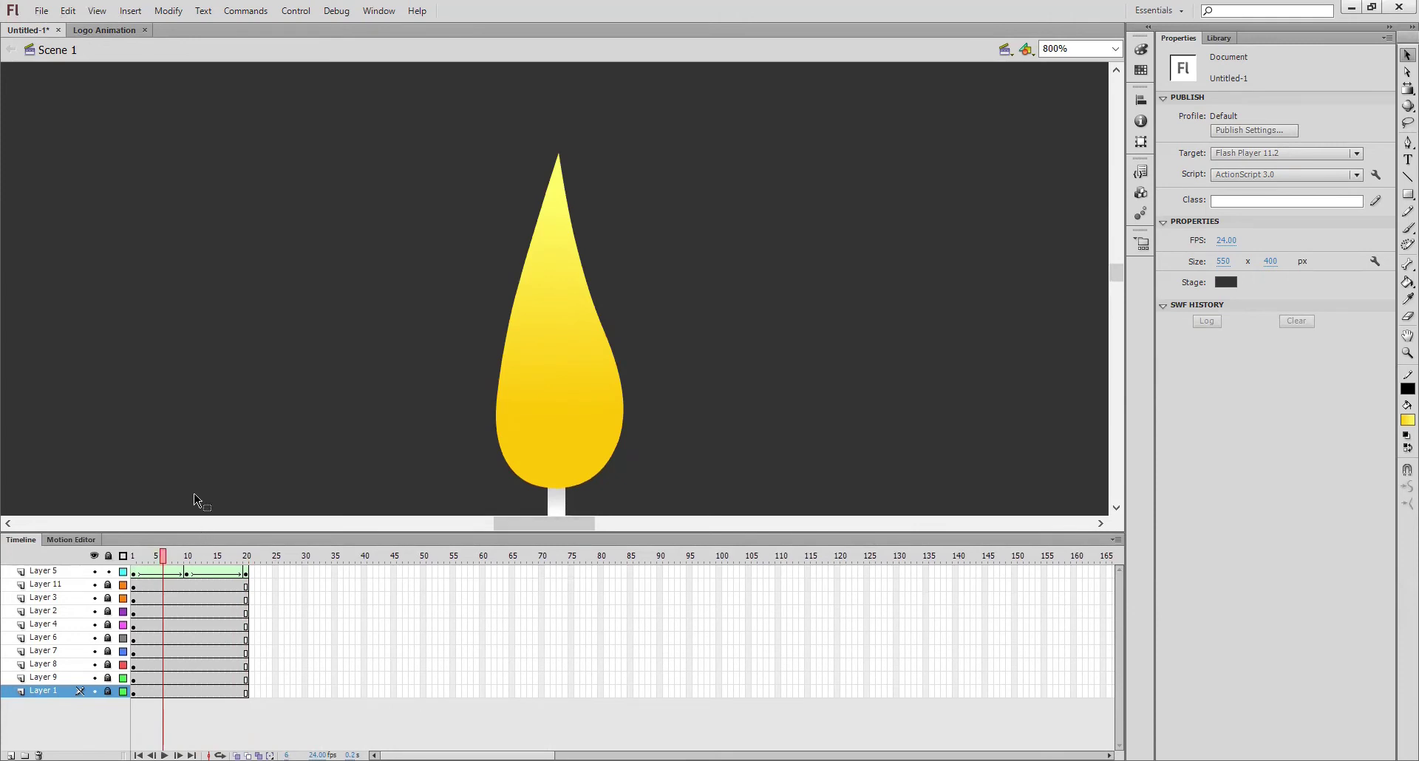
key("F5")
key("F5")
key("F5")
key("F5")
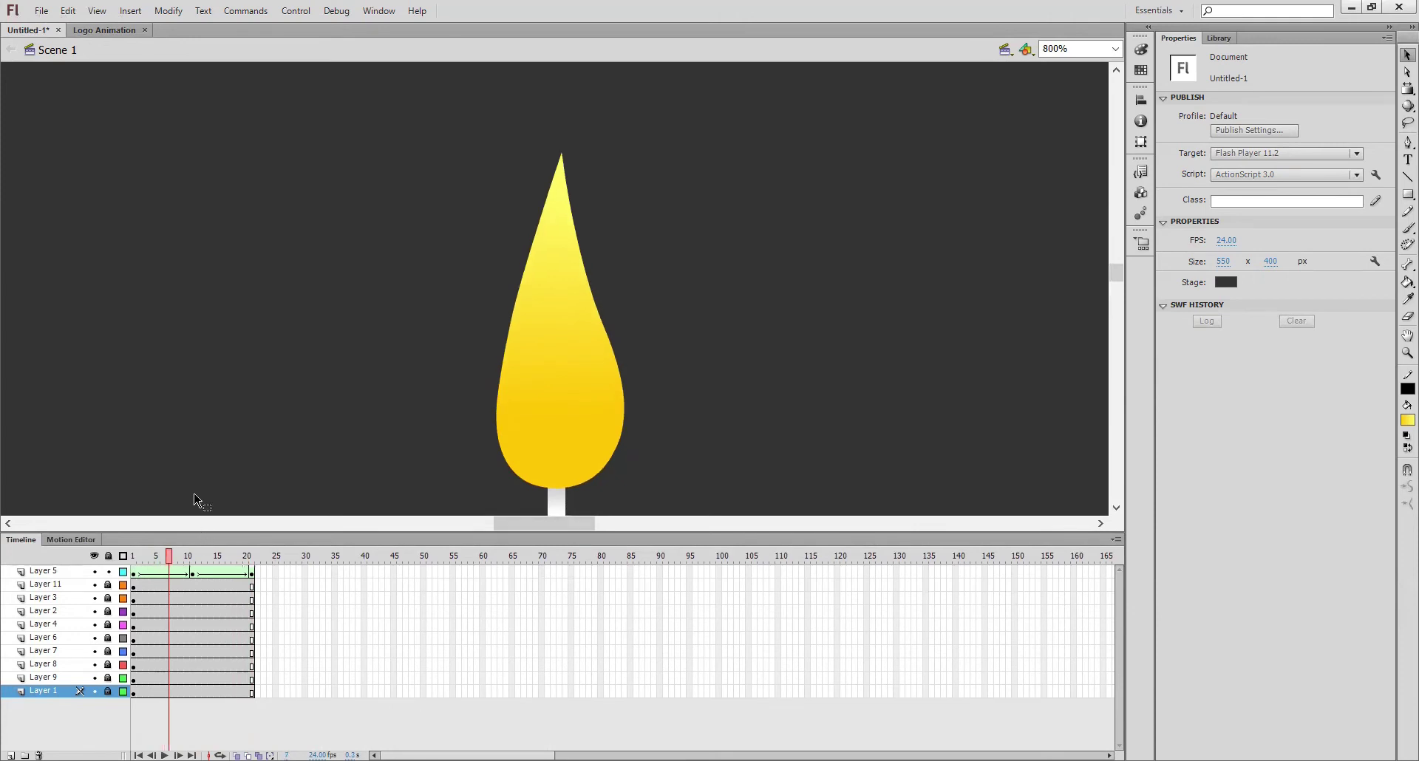
key("F5")
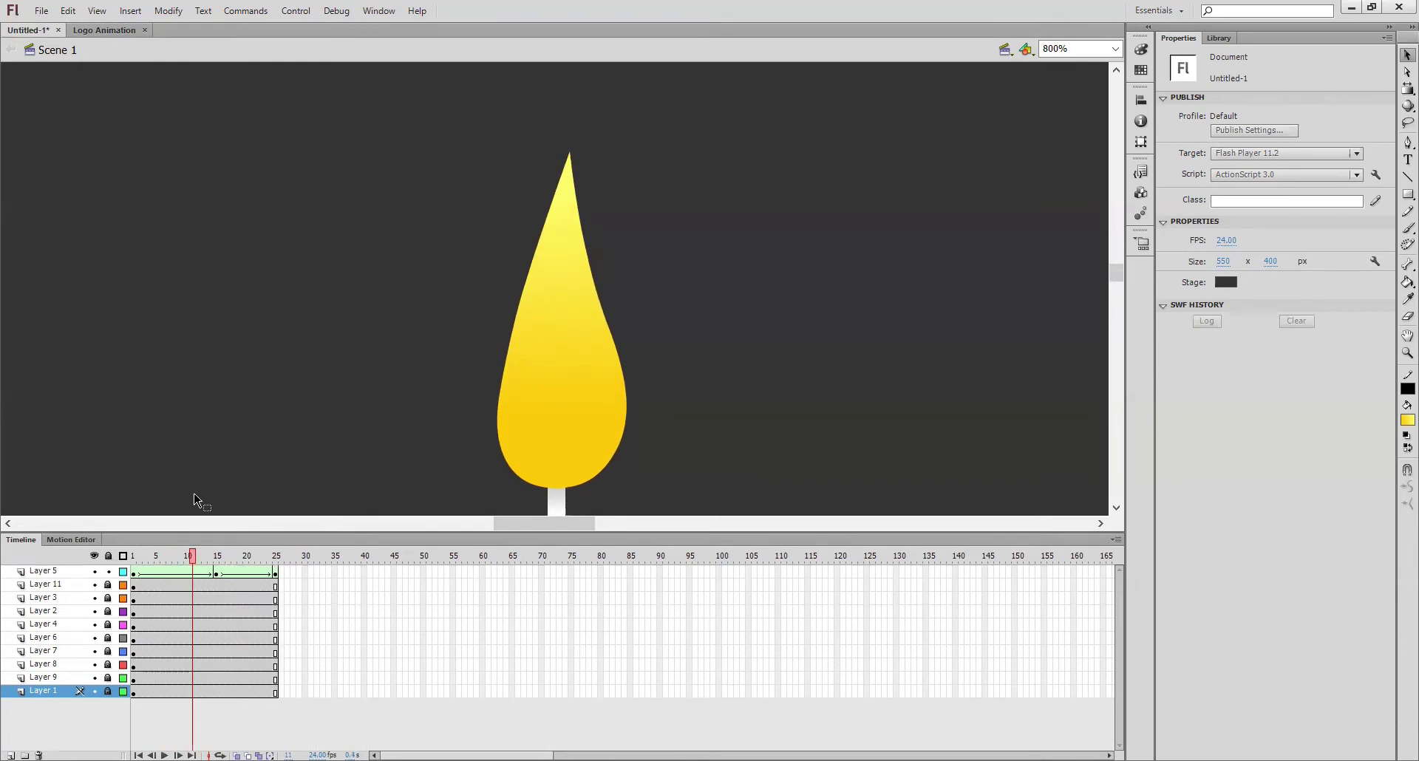
key("F5")
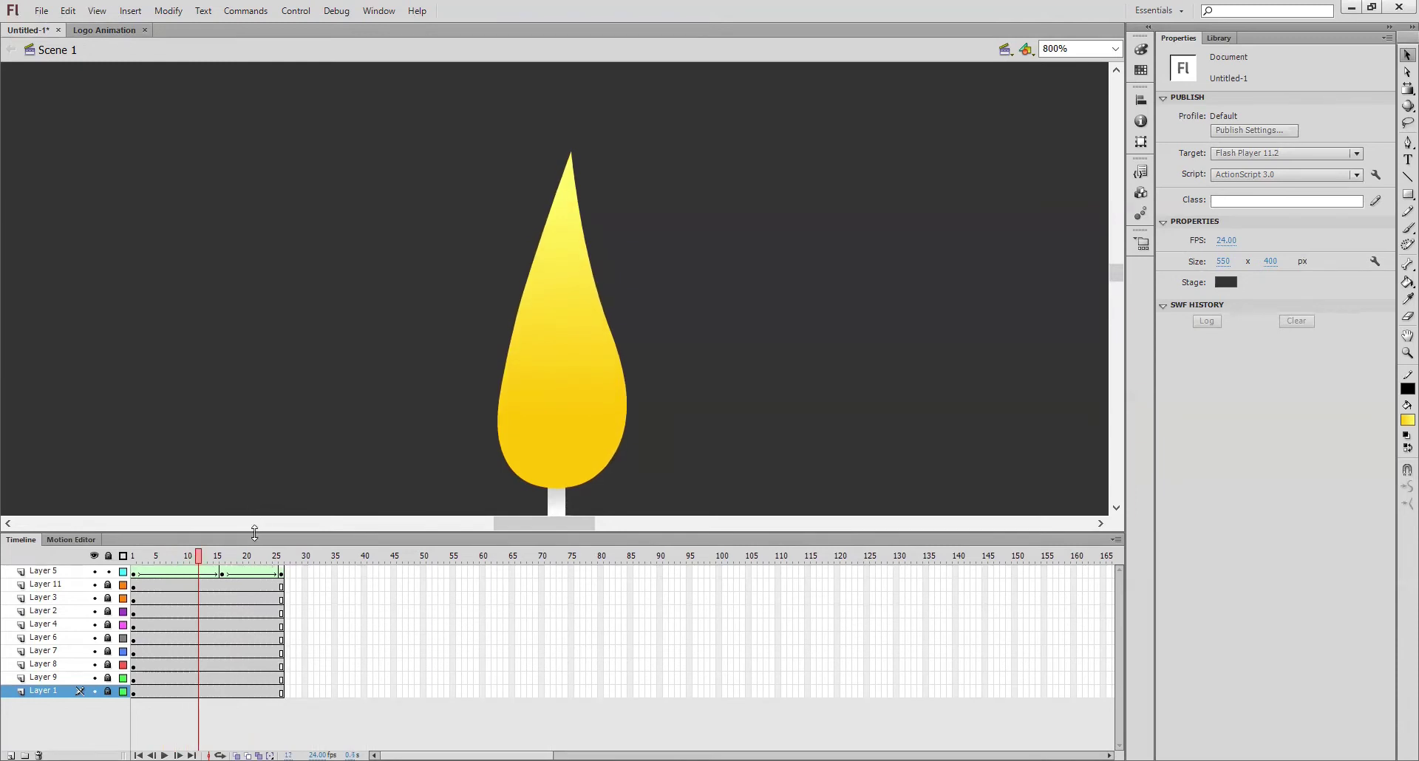
left_click(260, 555)
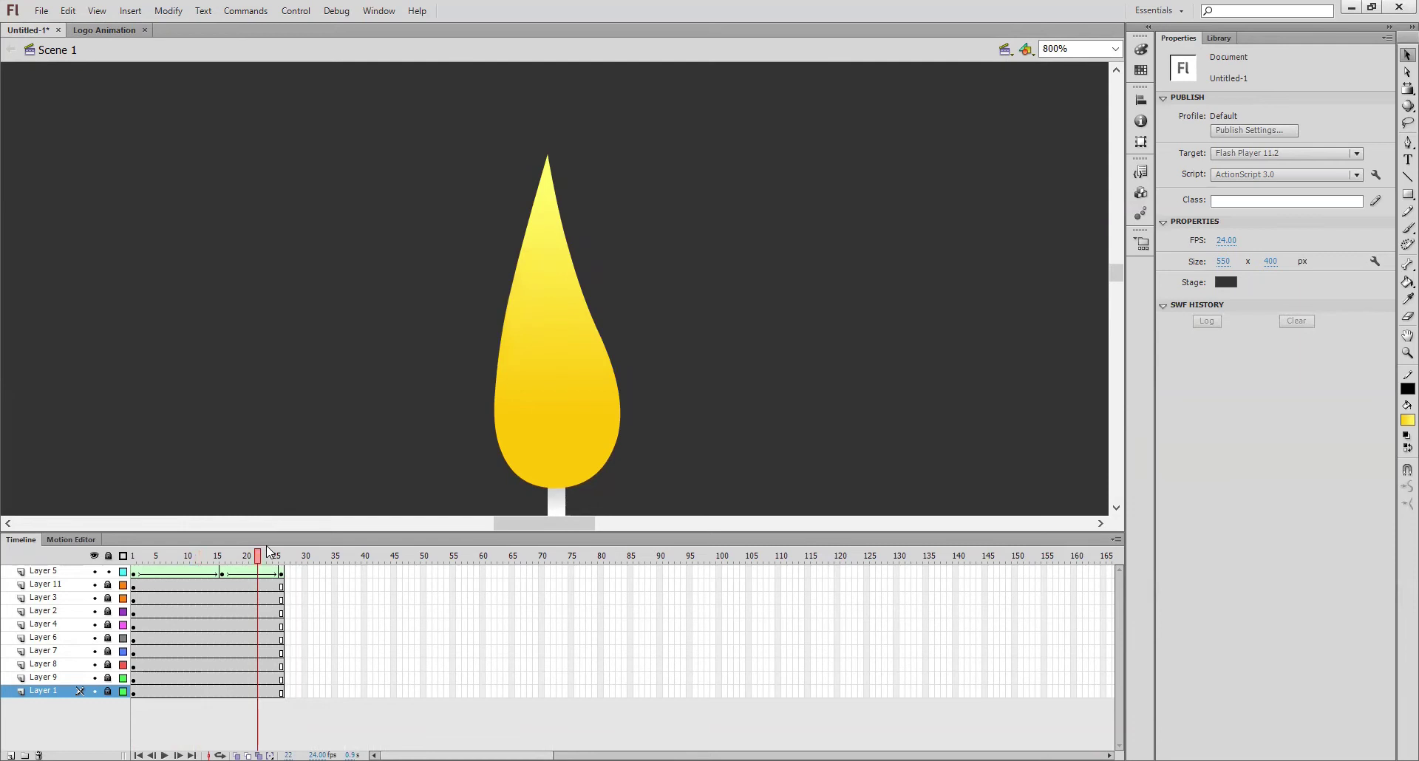
key("F5")
key("F5")
key("F5")
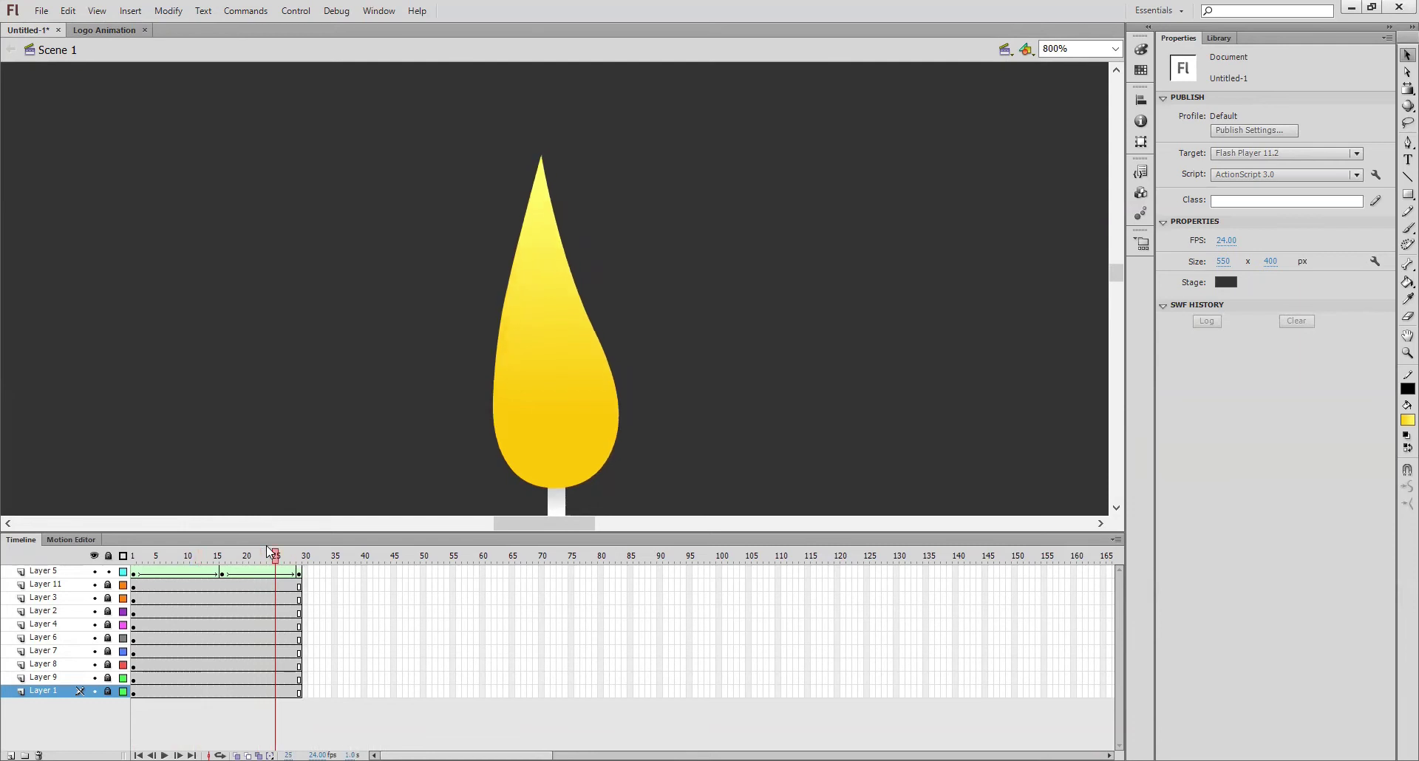
key("F5")
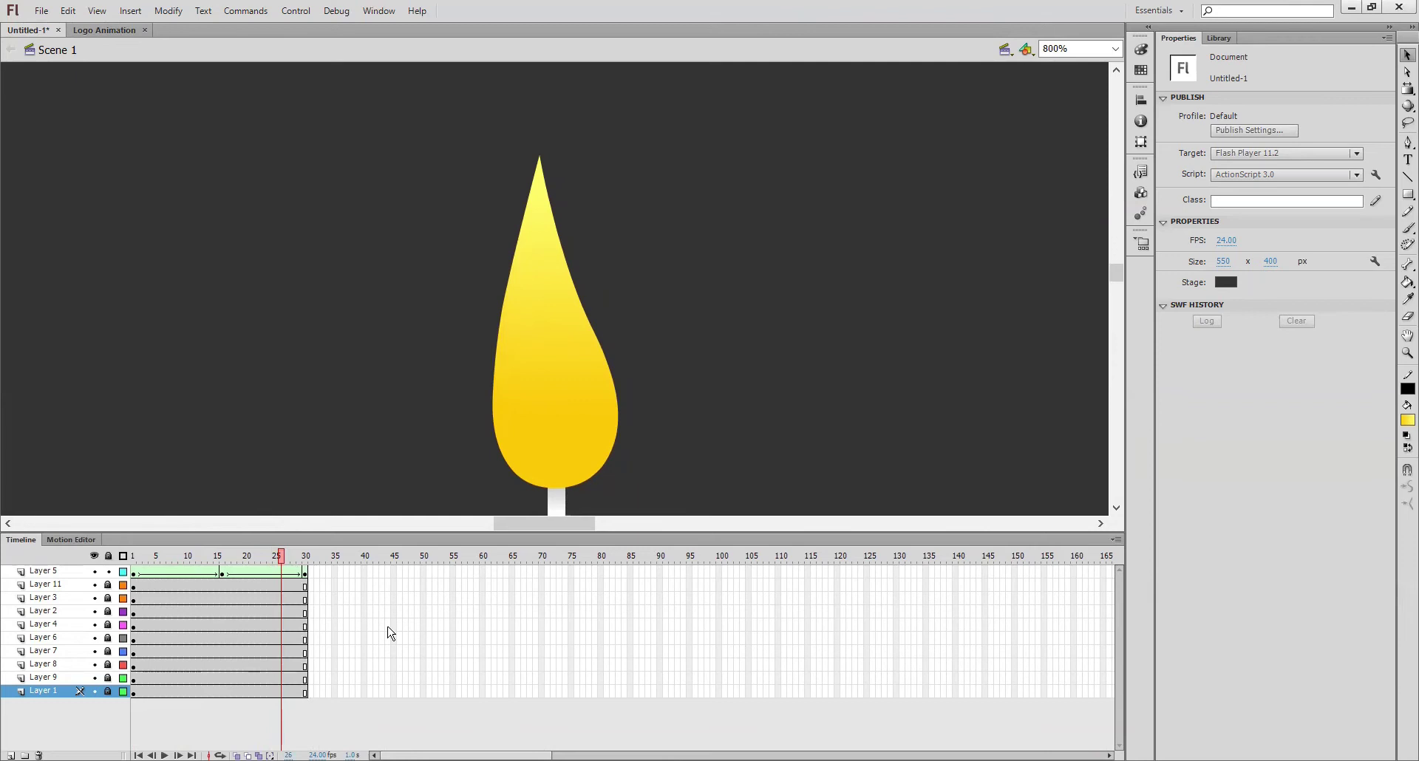
left_click(322, 755)
key("Return")
Test the movie with Ctrl+Enter, maximize the Flash Player window, and zoom in on the candle
key("ctrl+Return")
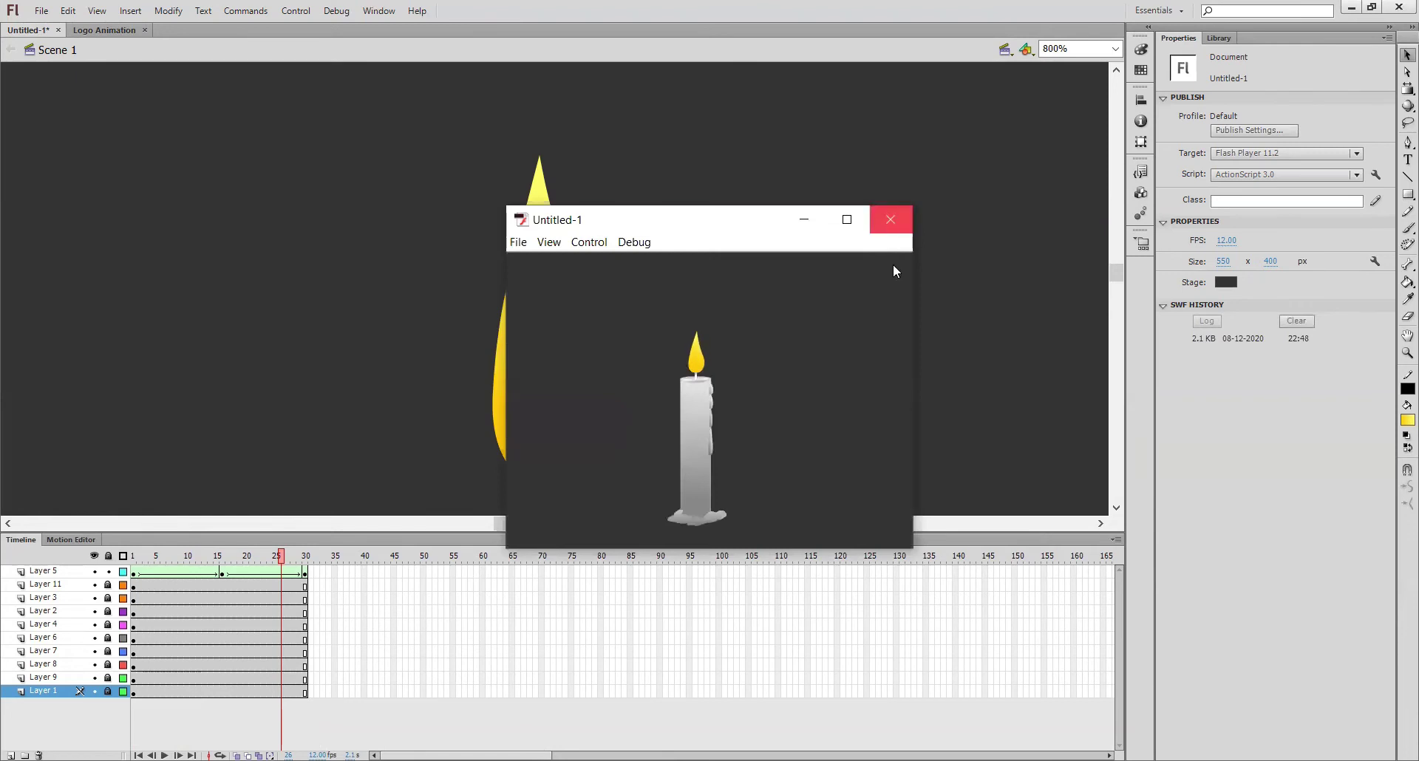
left_click(849, 226)
right_click(794, 289)
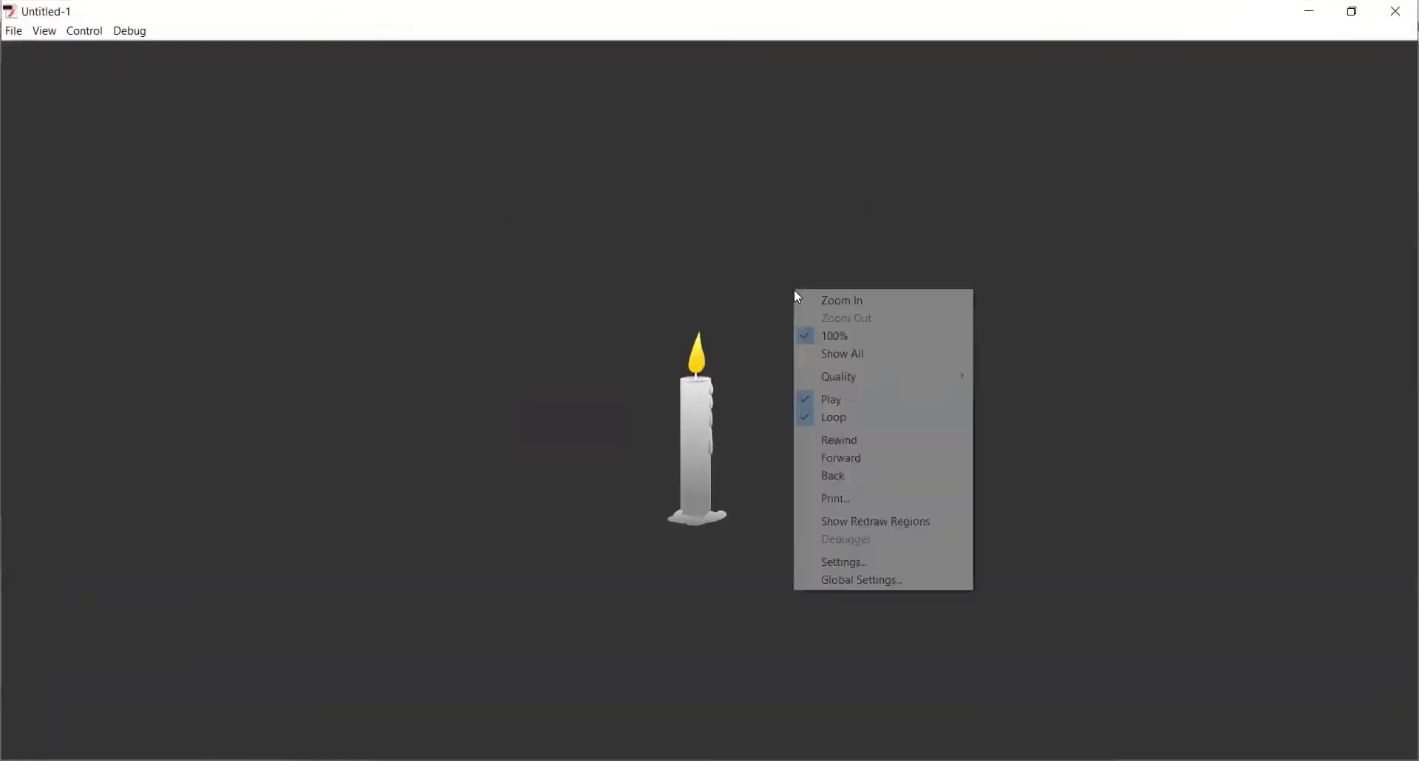
left_click(876, 303)
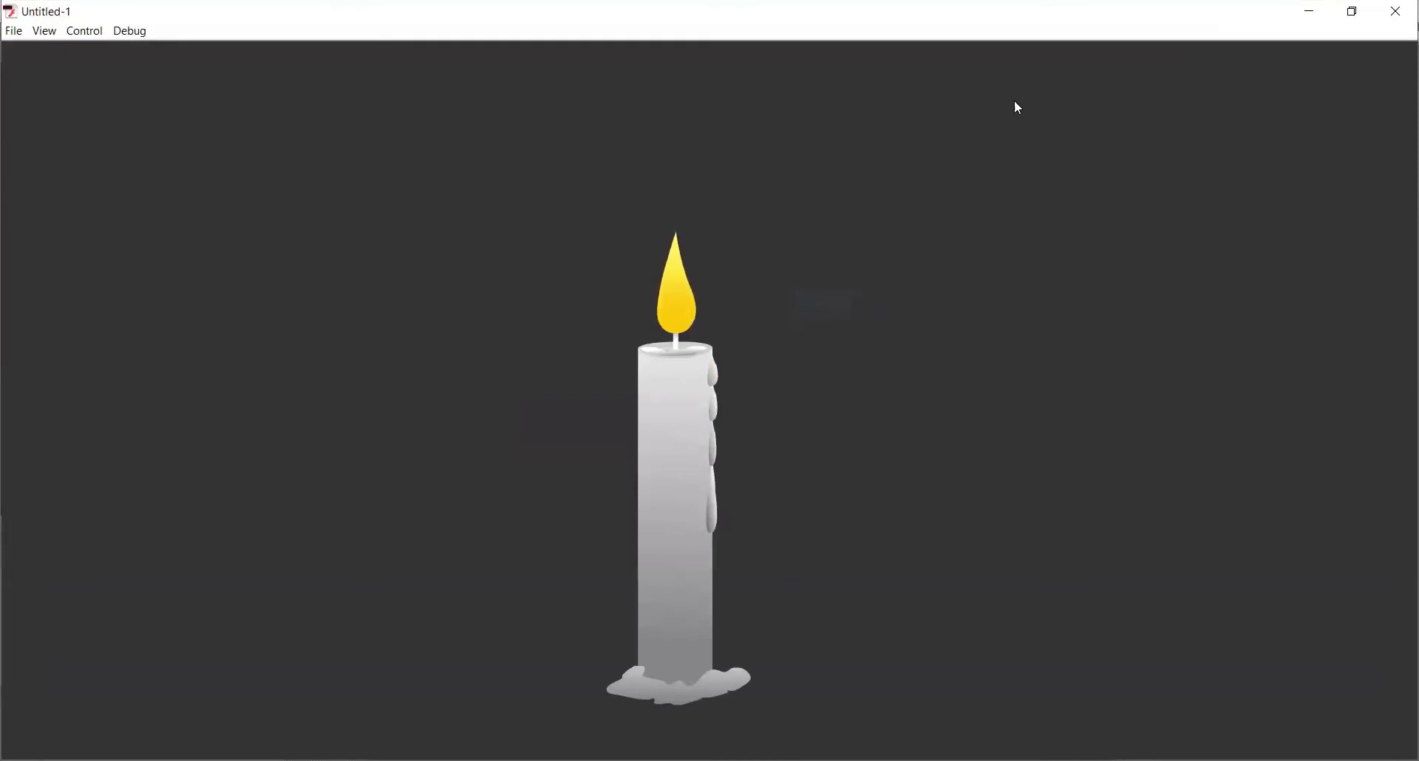
Set the timeline frame rate back to 24 fps and test the candle movie again
left_click(1397, 11)
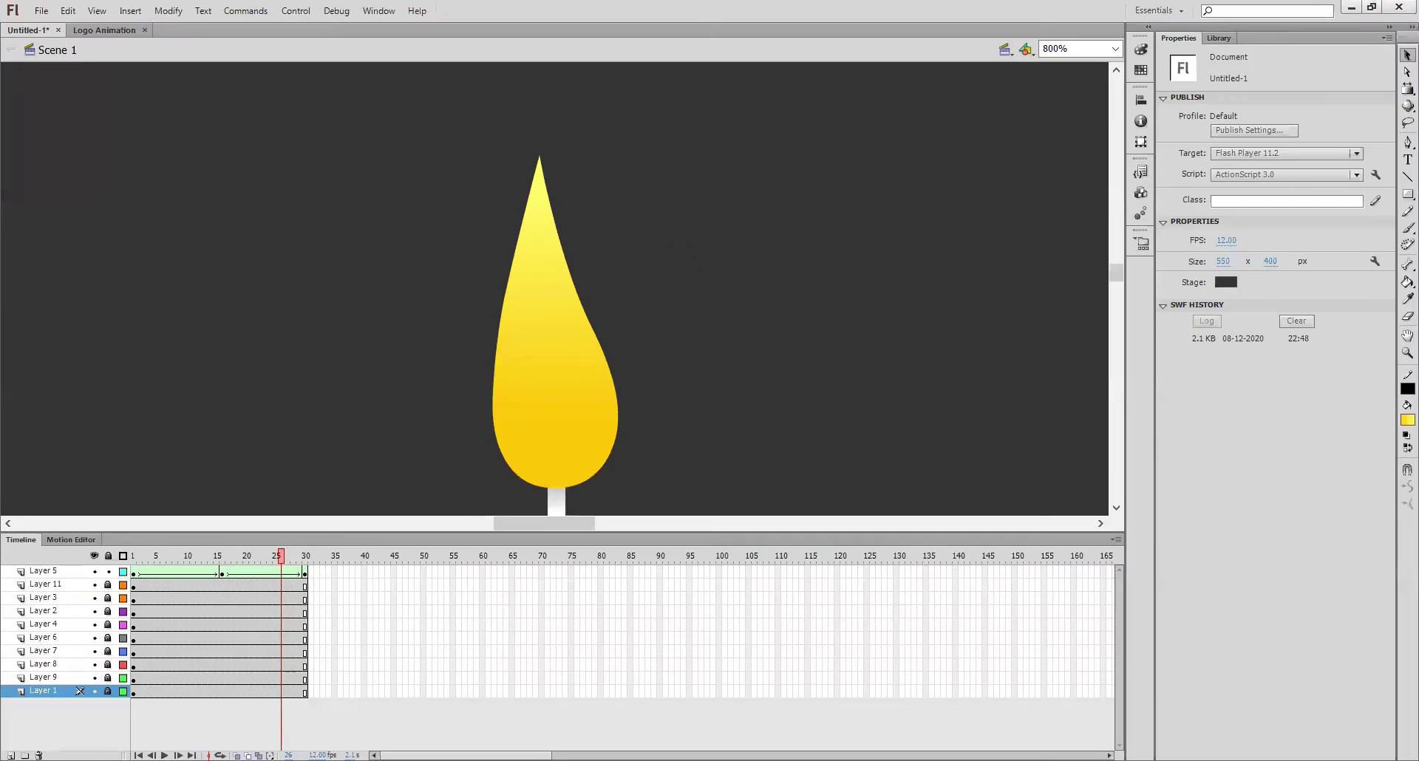
left_click(318, 754)
key("Return")
key("ctrl+Return")
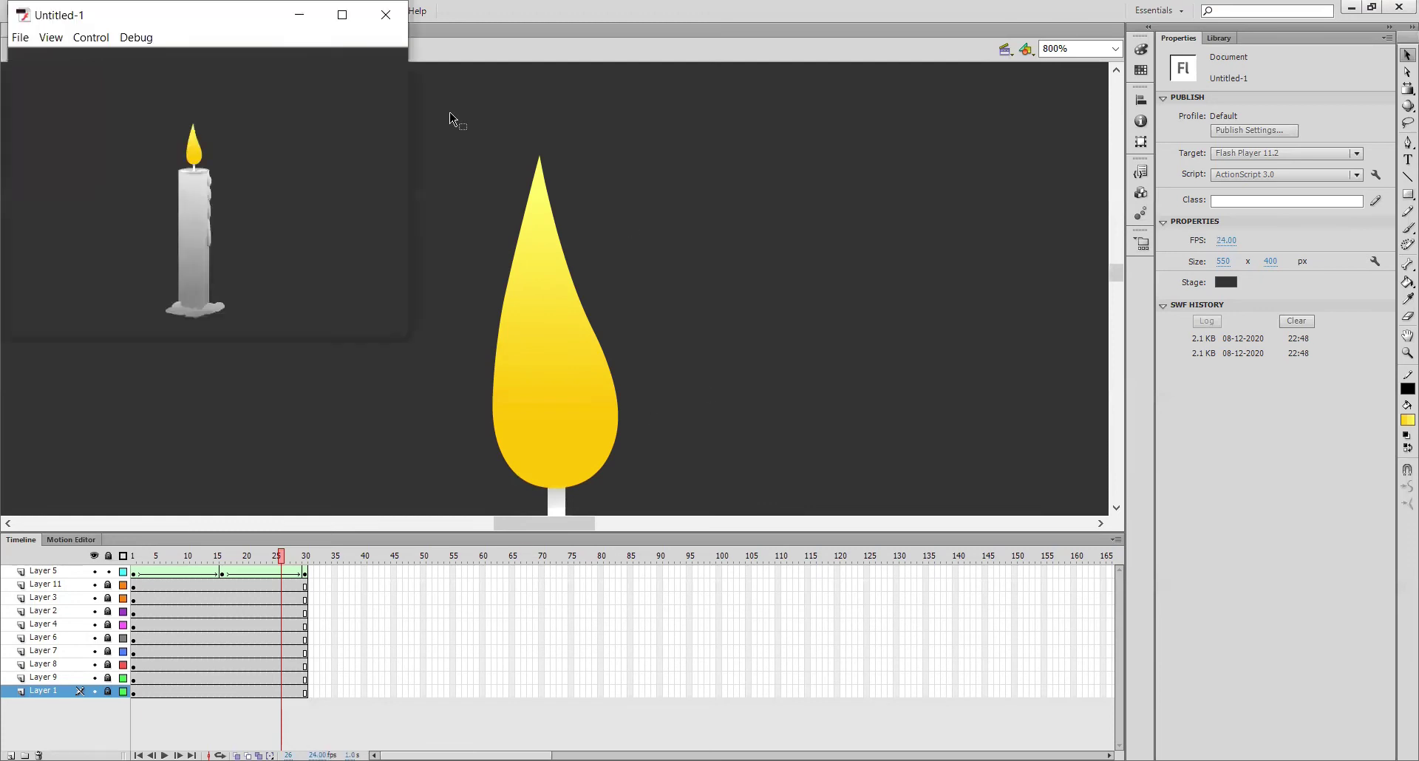
Maximize the Flash Player preview, zoom in on the candle, then close it
left_click(341, 12)
right_click(793, 266)
left_click(858, 276)
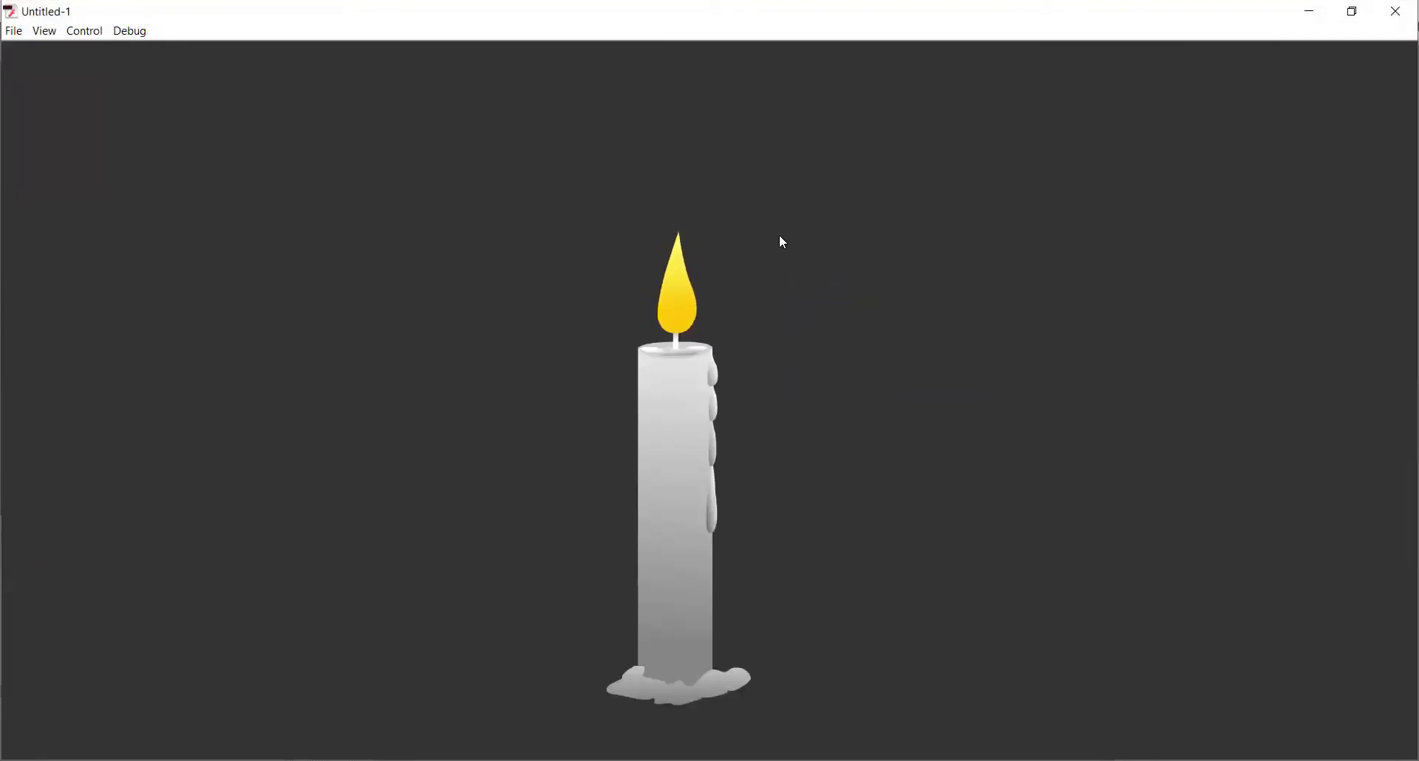
left_click(1397, 11)
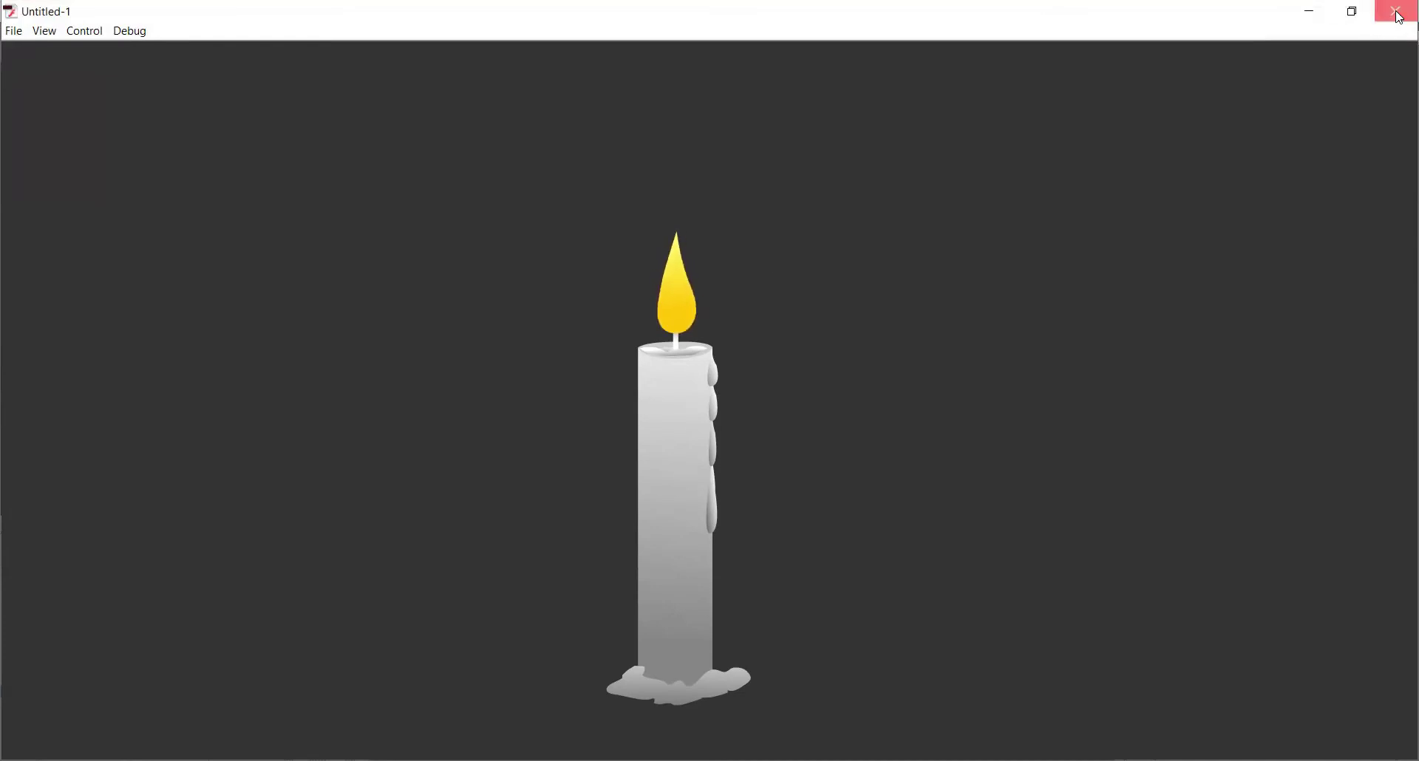
At frame 16 on Layer 5, bend the flame's right and left edges into fuller curves, then scrub to frame 3
left_click(224, 574)
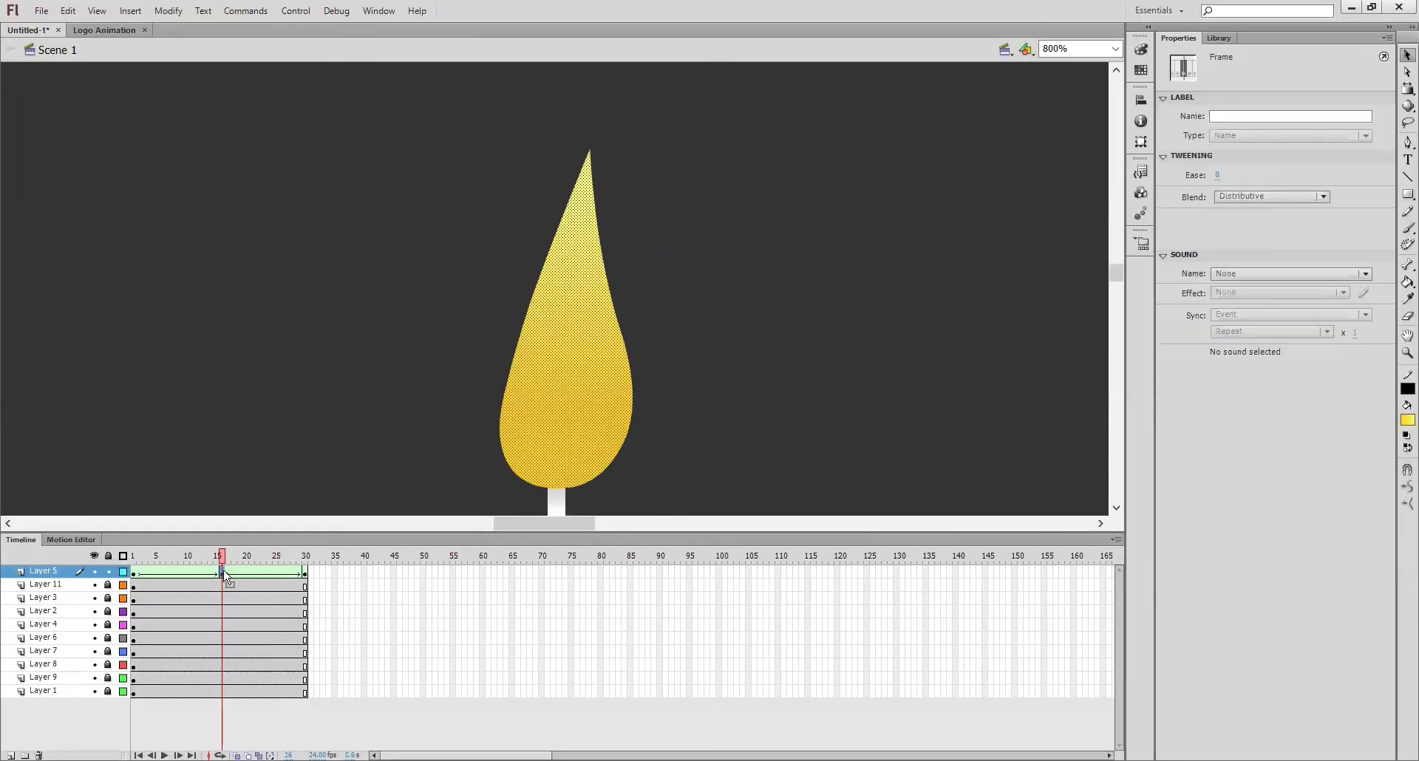
left_click(679, 321)
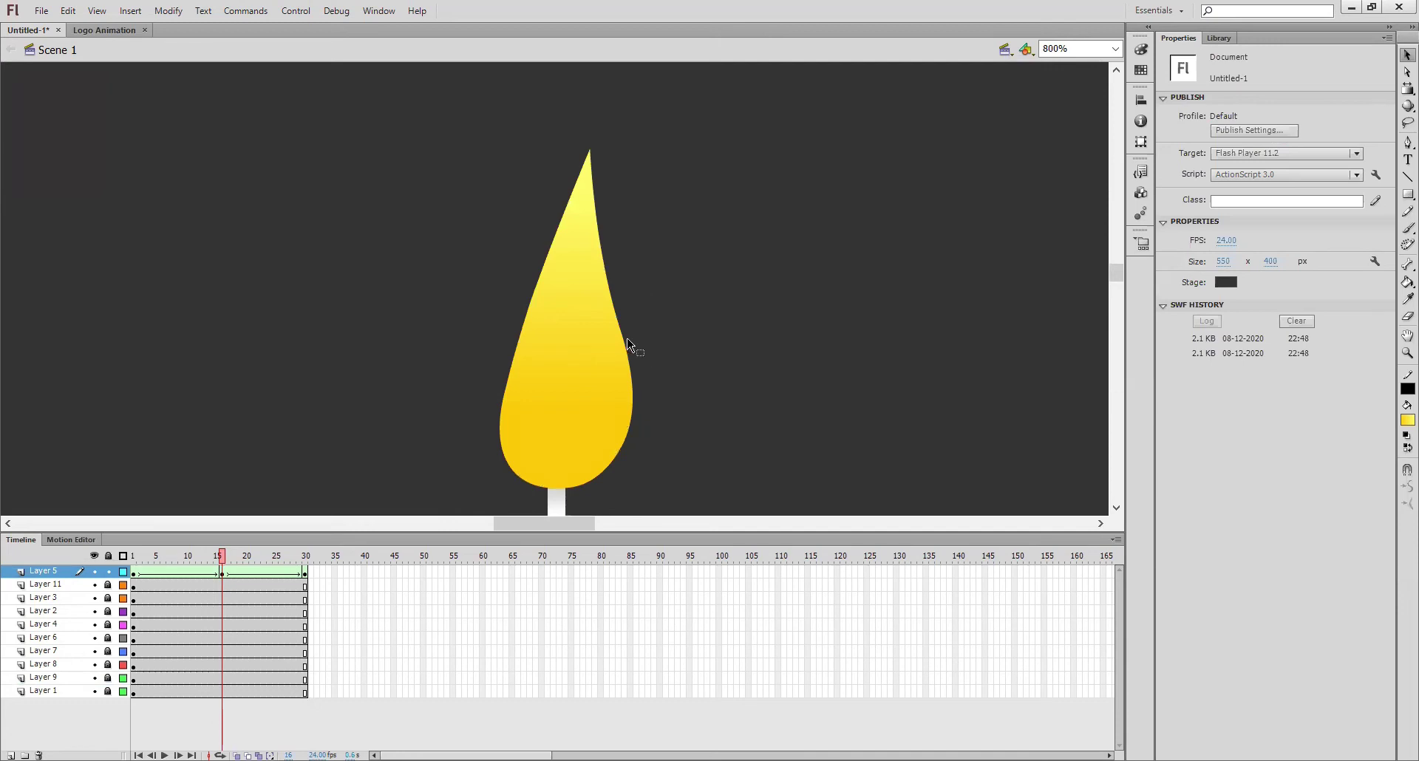
left_click_drag(616, 307, 621, 304)
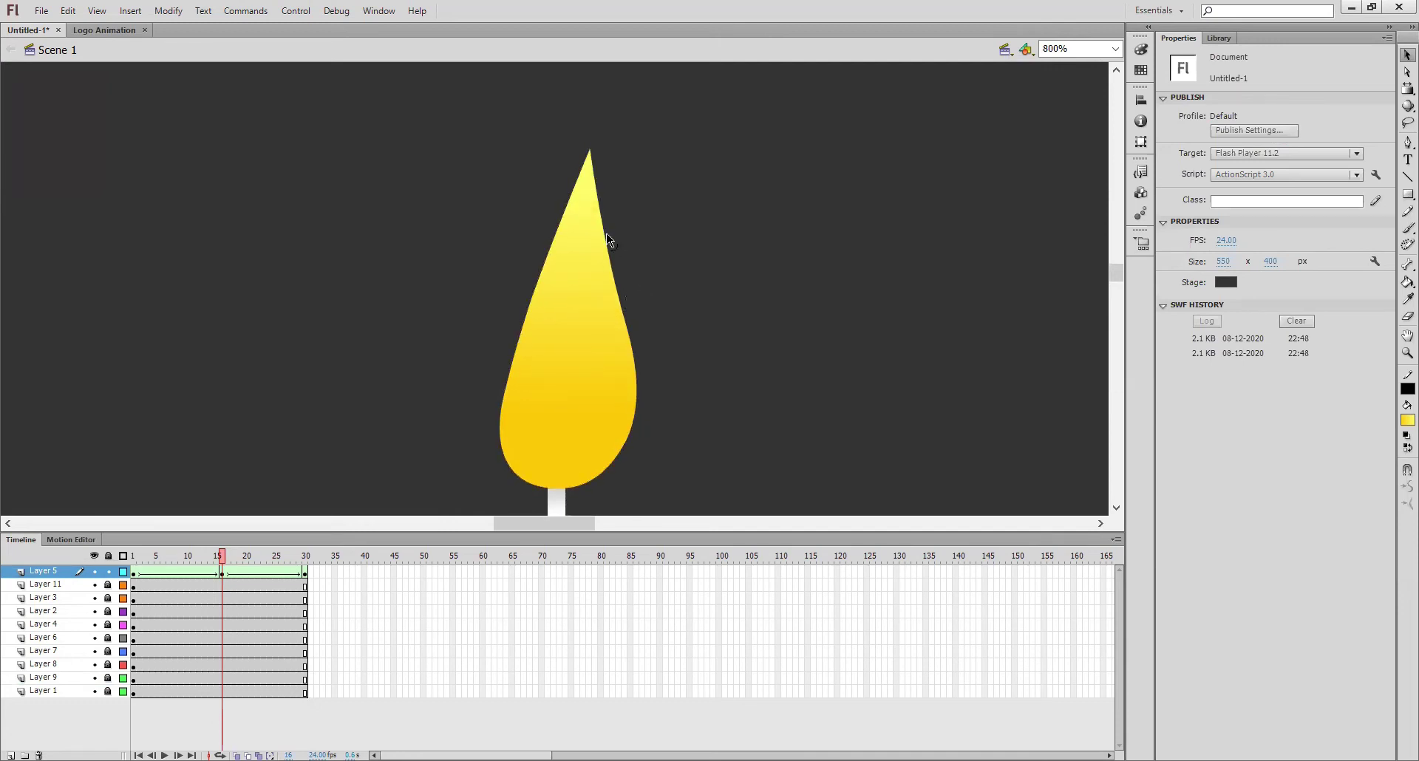
left_click_drag(606, 236, 611, 231)
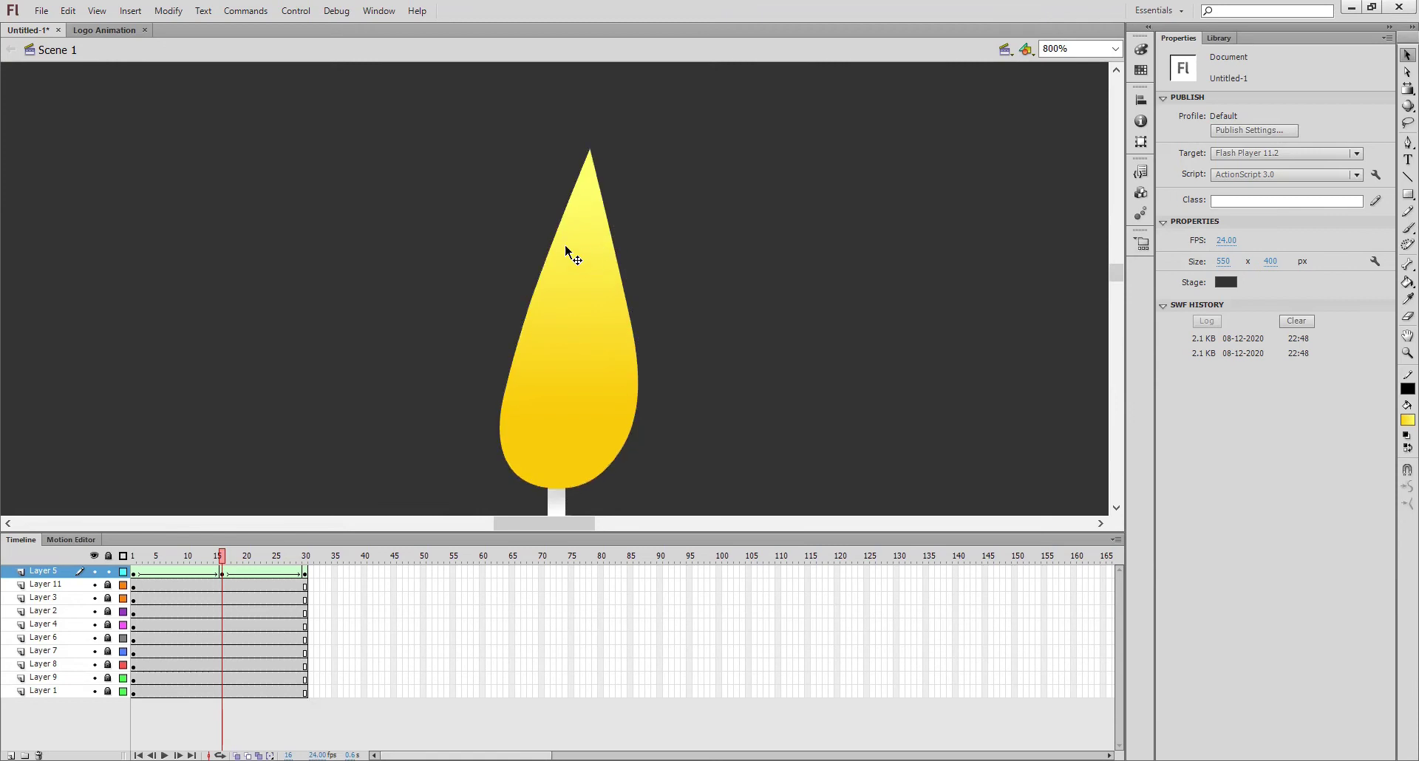
left_click_drag(551, 248, 568, 252)
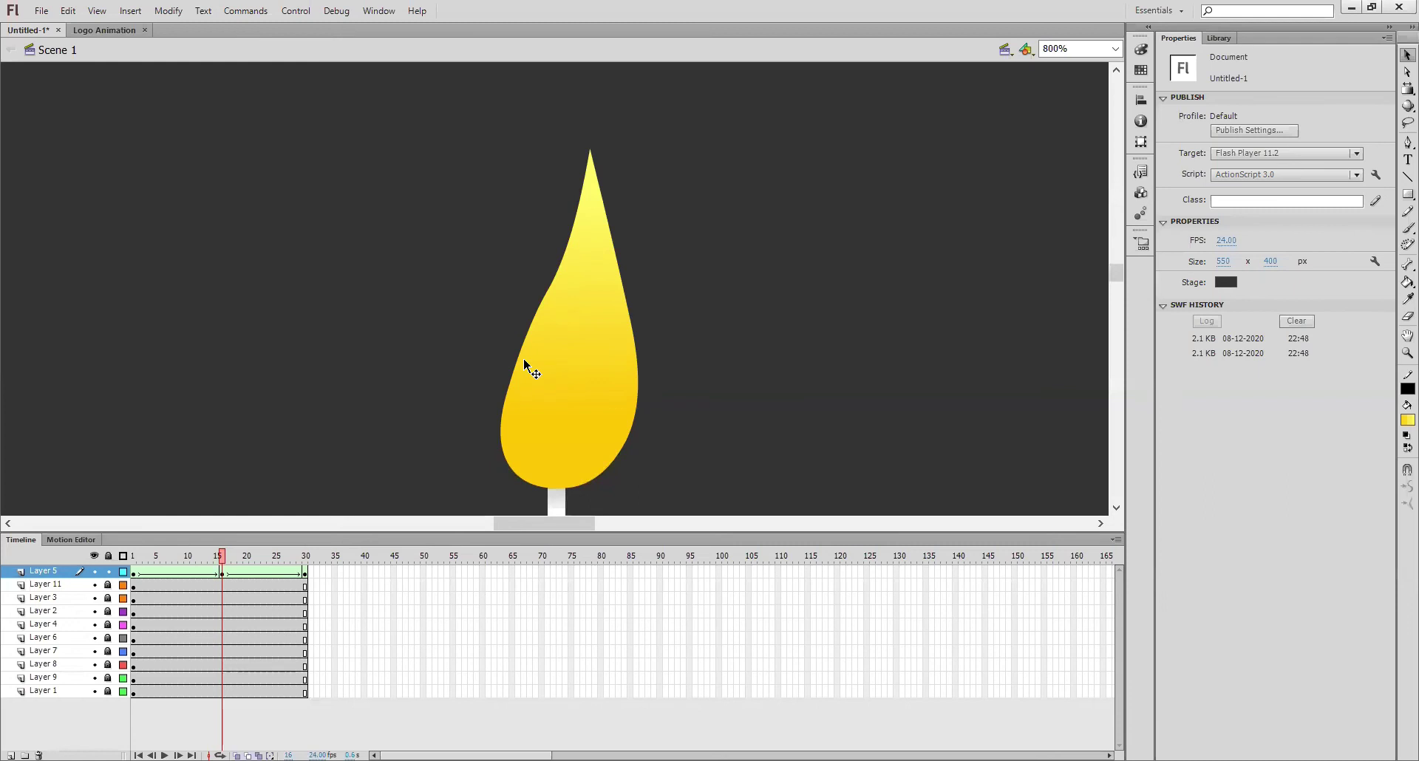
left_click_drag(518, 360, 514, 369)
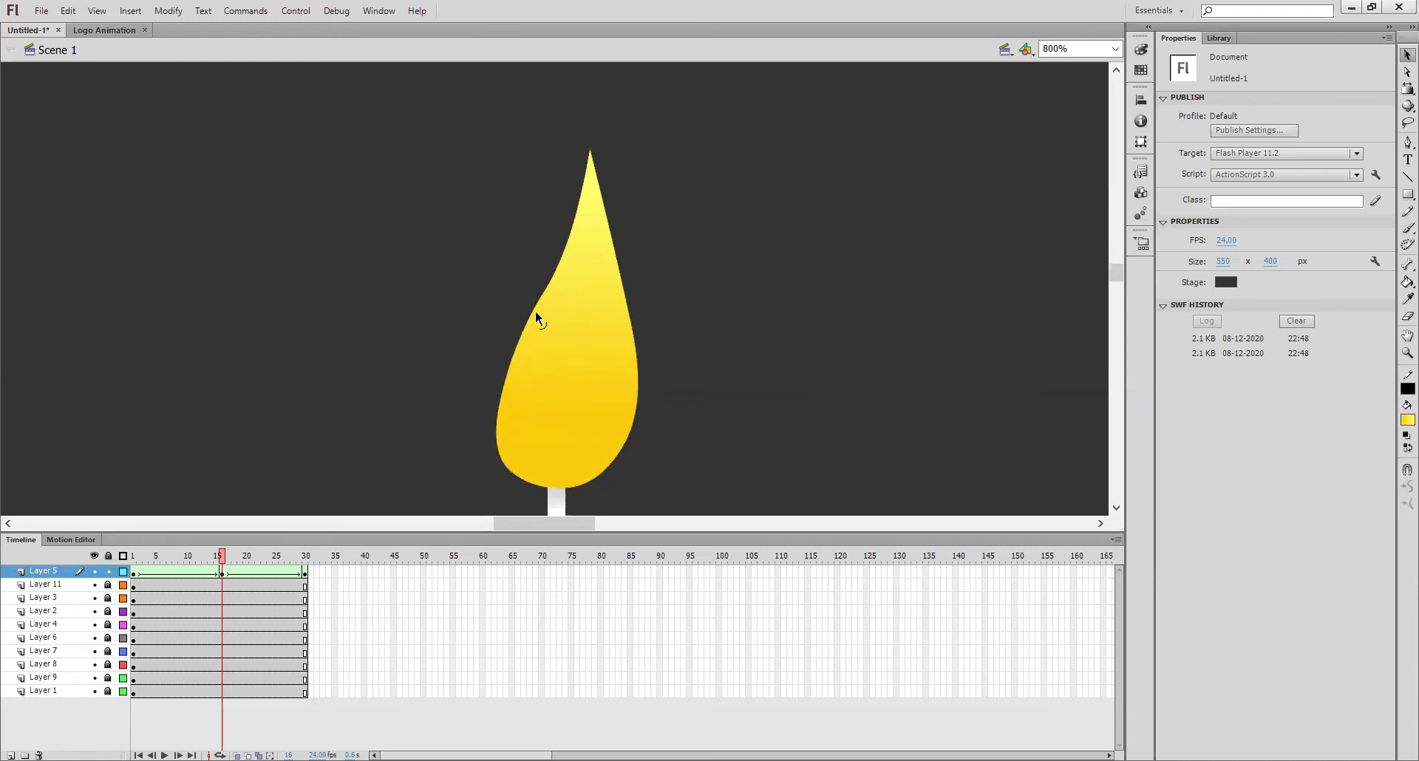
mouse_move(535, 303)
left_mouse_down()
mouse_move(532, 318)
mouse_move(554, 303)
left_mouse_up()
left_click_drag(226, 563, 147, 577)
Play the revised flame sway on the timeline, then test it maximized and zoomed in before closing
key("Return")
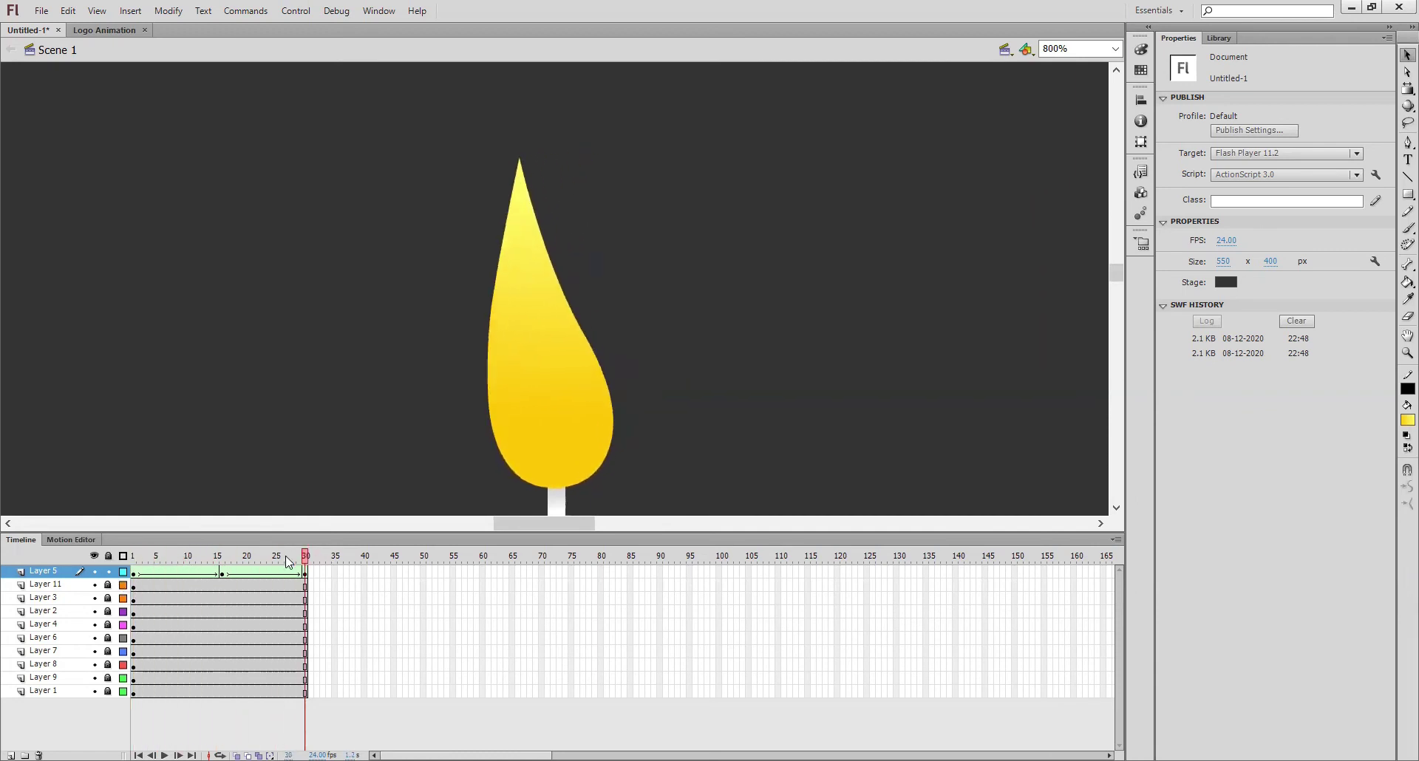
key("shift+comma")
key("ctrl+Return")
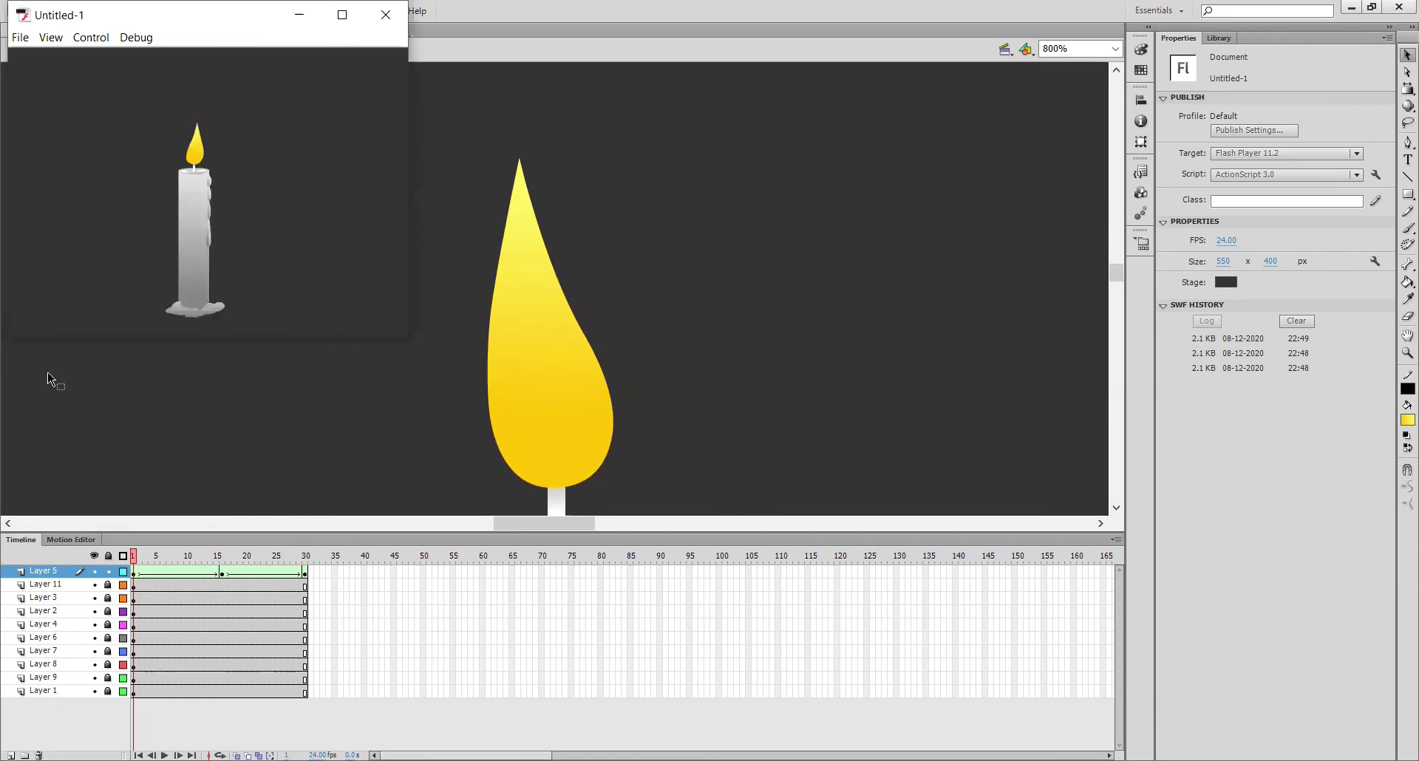
left_click(369, 19)
right_click(687, 261)
left_click(759, 274)
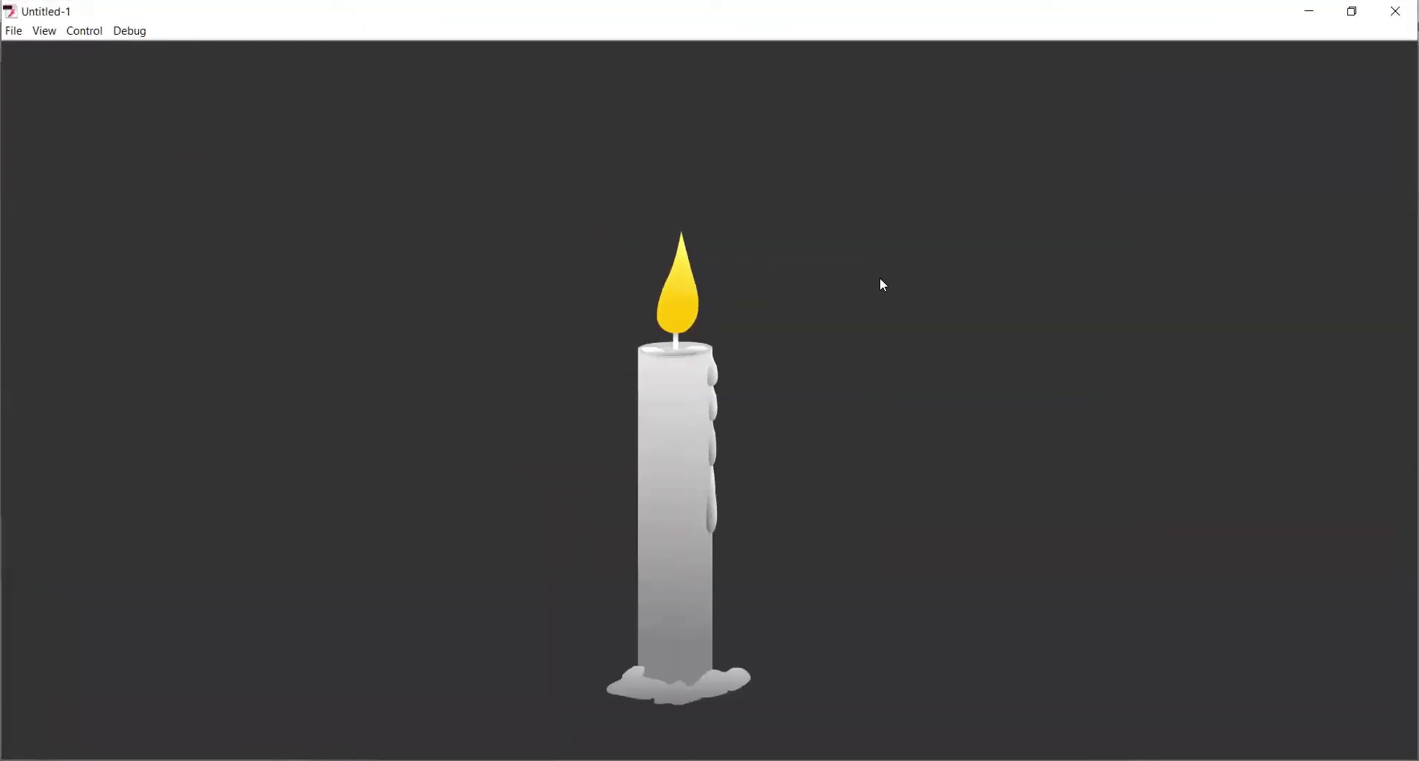
left_click(1396, 11)
Remove frames around 10–11 and 18–20 from all layers so the animation ends near frame 24
left_click_drag(188, 574, 195, 694)
right_click(195, 654)
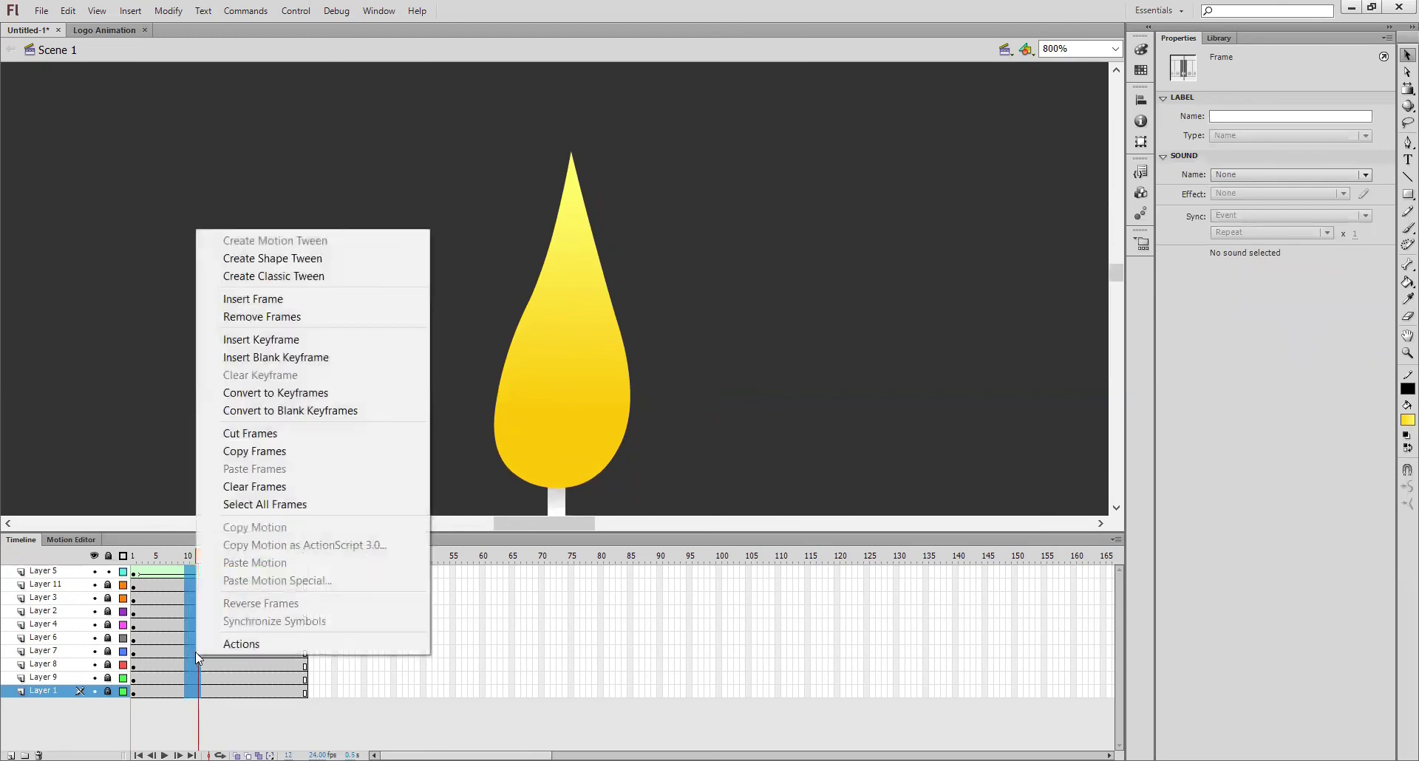
left_click(269, 318)
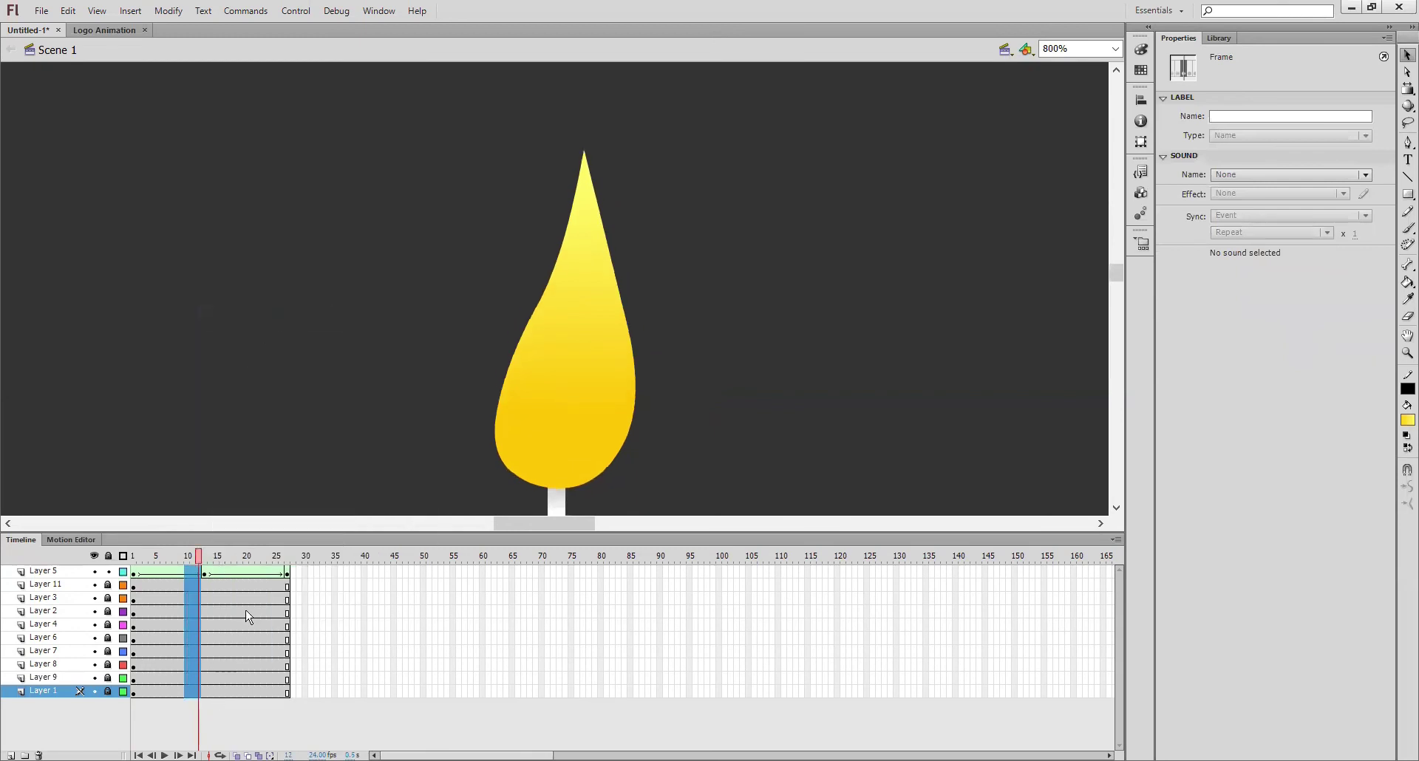
left_click_drag(235, 578, 237, 681)
right_click(238, 674)
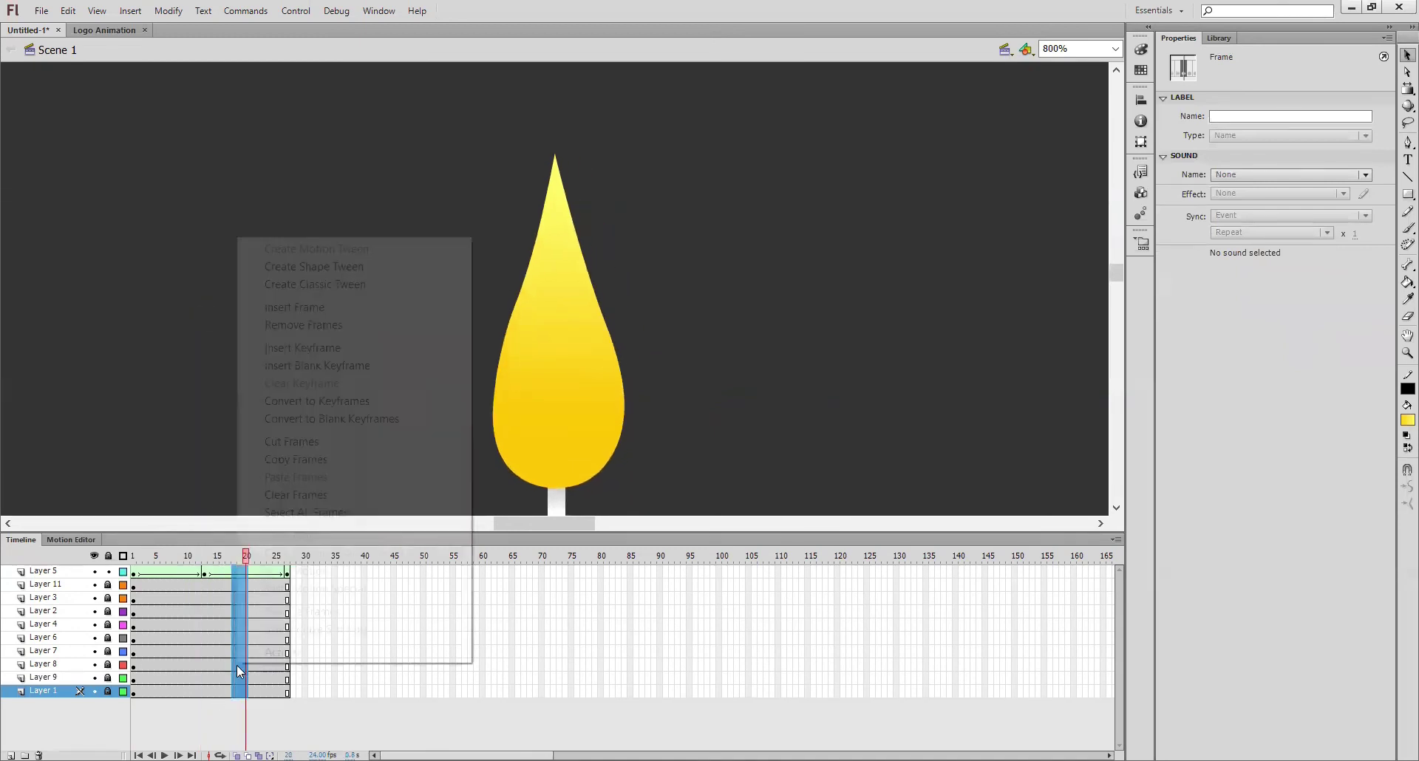
left_click(335, 326)
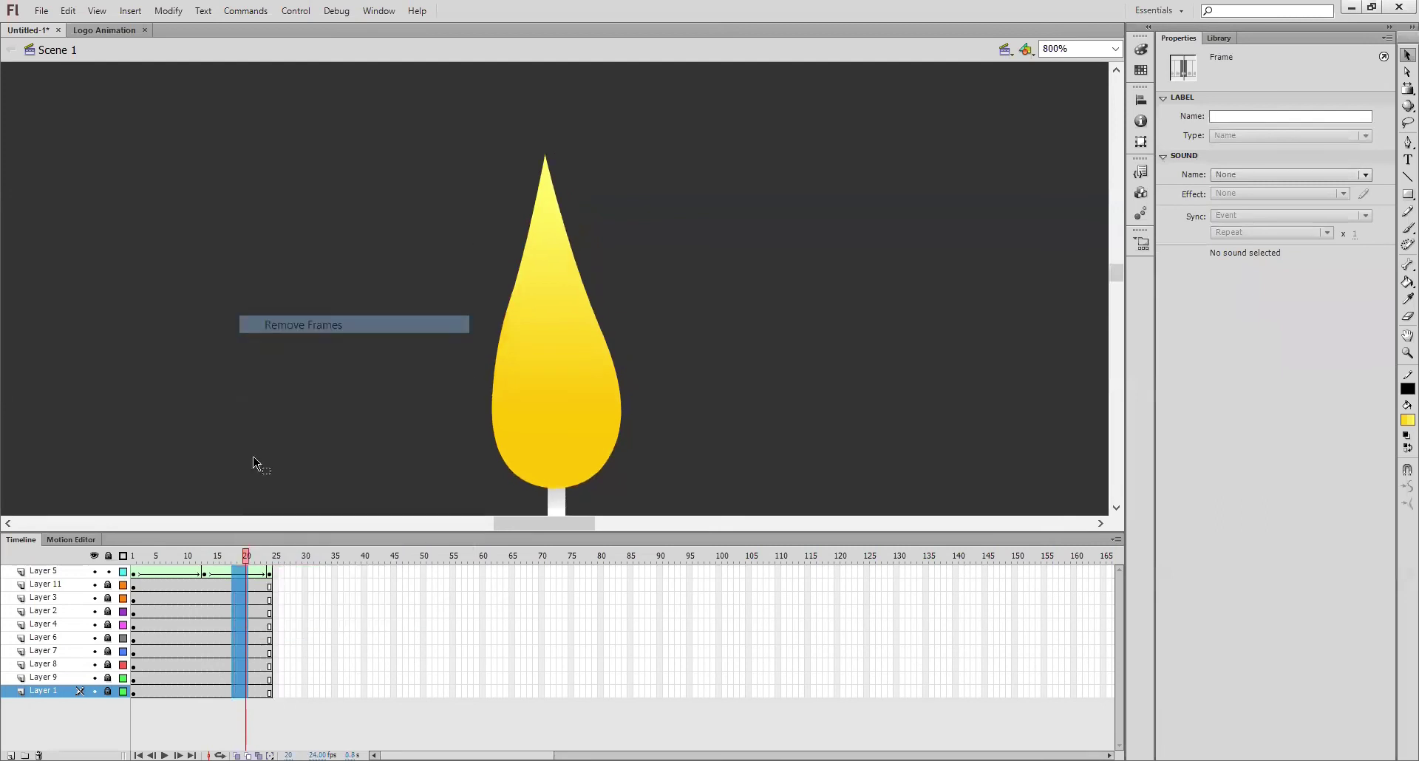
Insert a keyframe at frame 23 on the flame layer, Layer 5
left_click(135, 575)
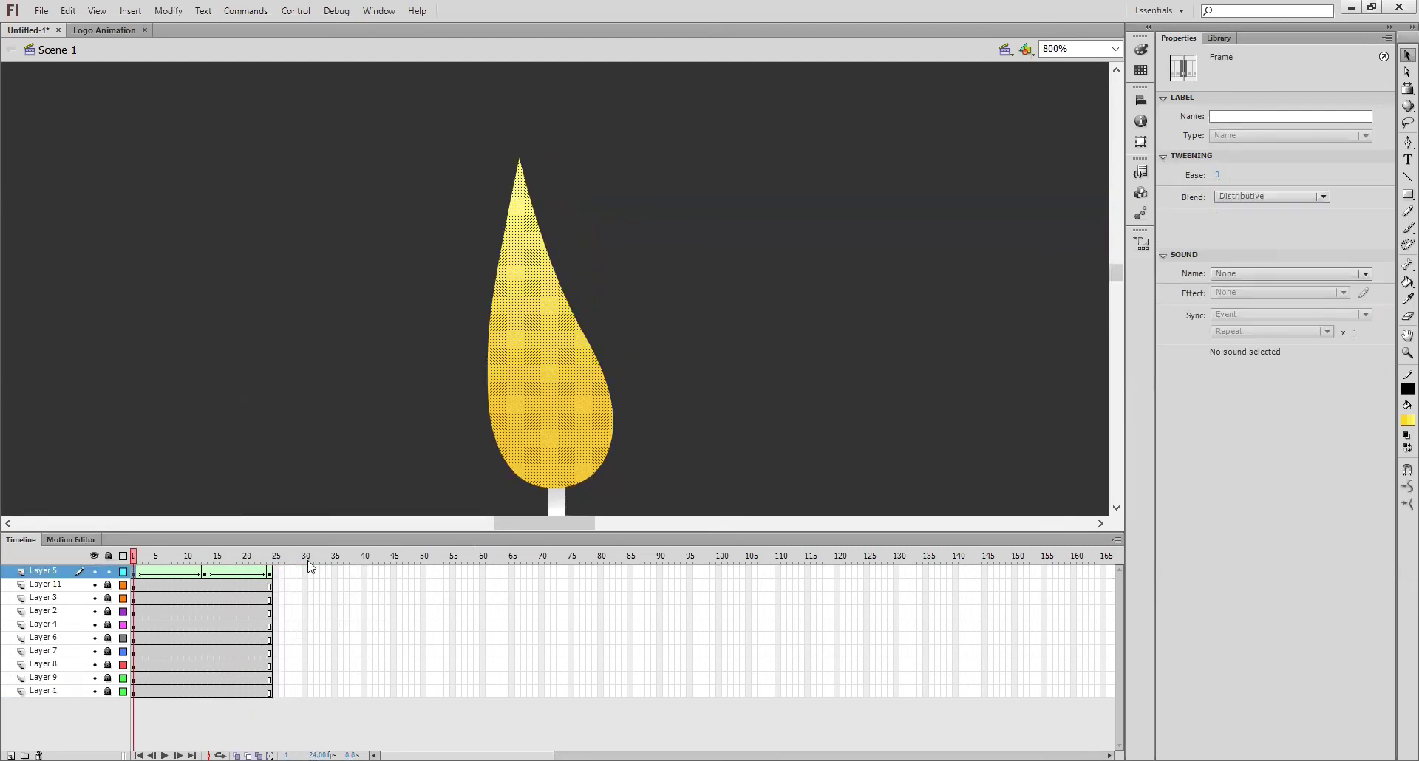
left_click(270, 575)
left_click(134, 579)
left_click(271, 576)
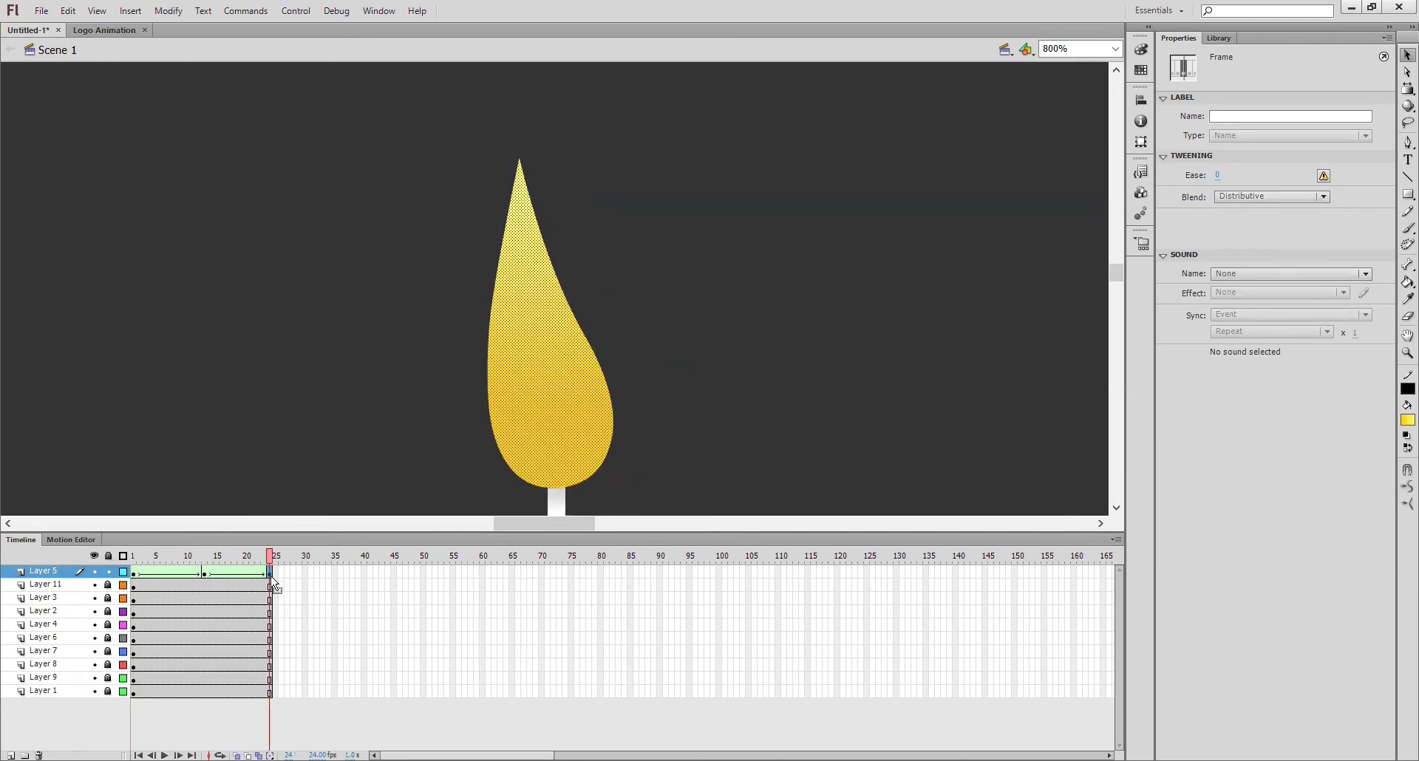
left_click(264, 575)
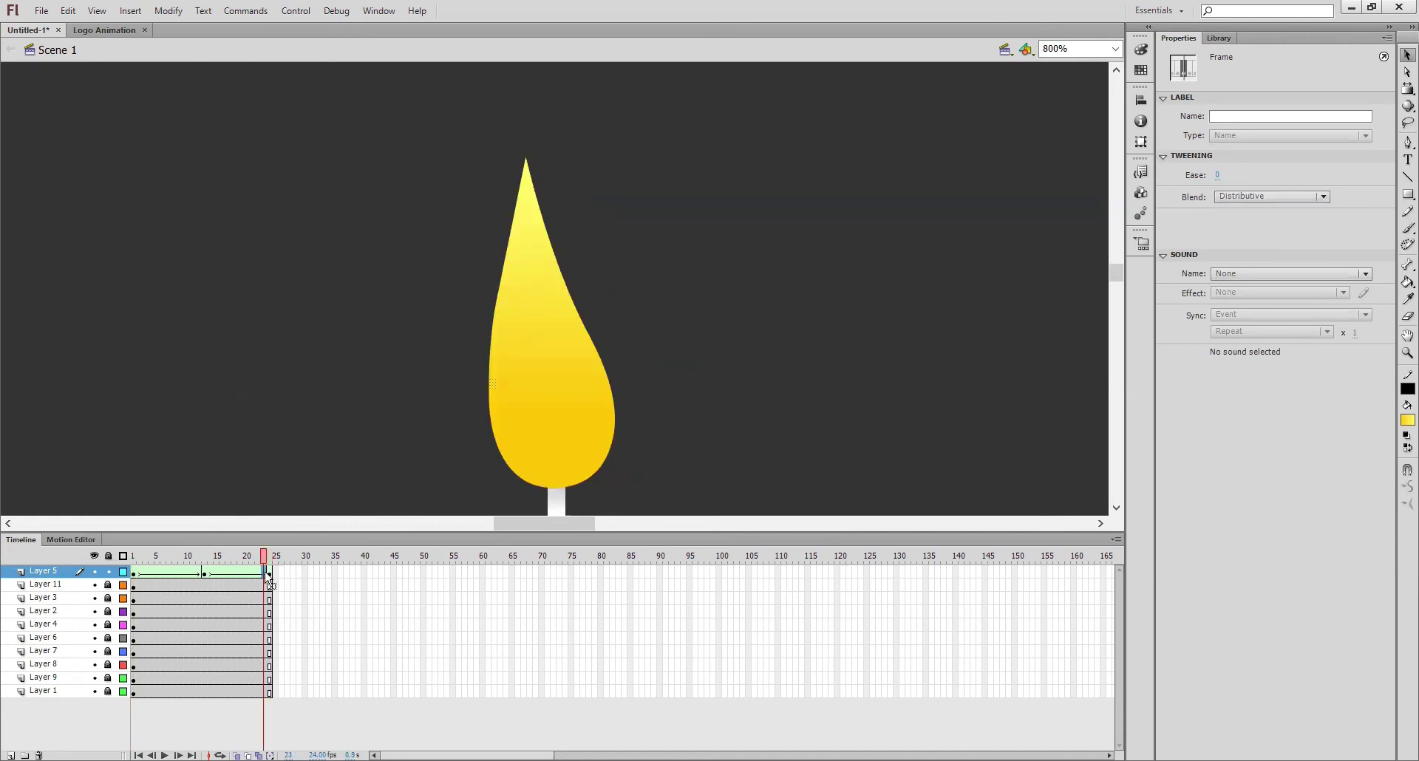
right_click(268, 583)
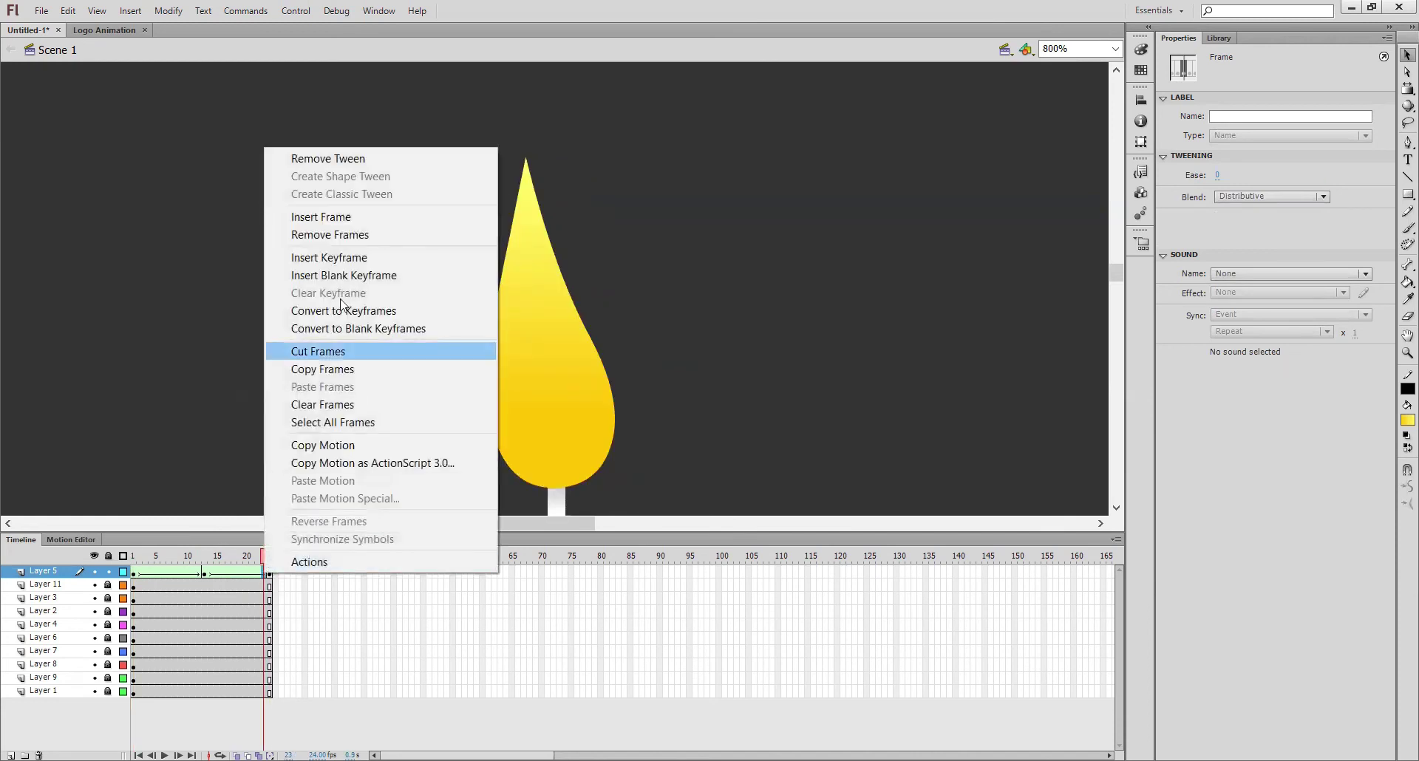
left_click(357, 258)
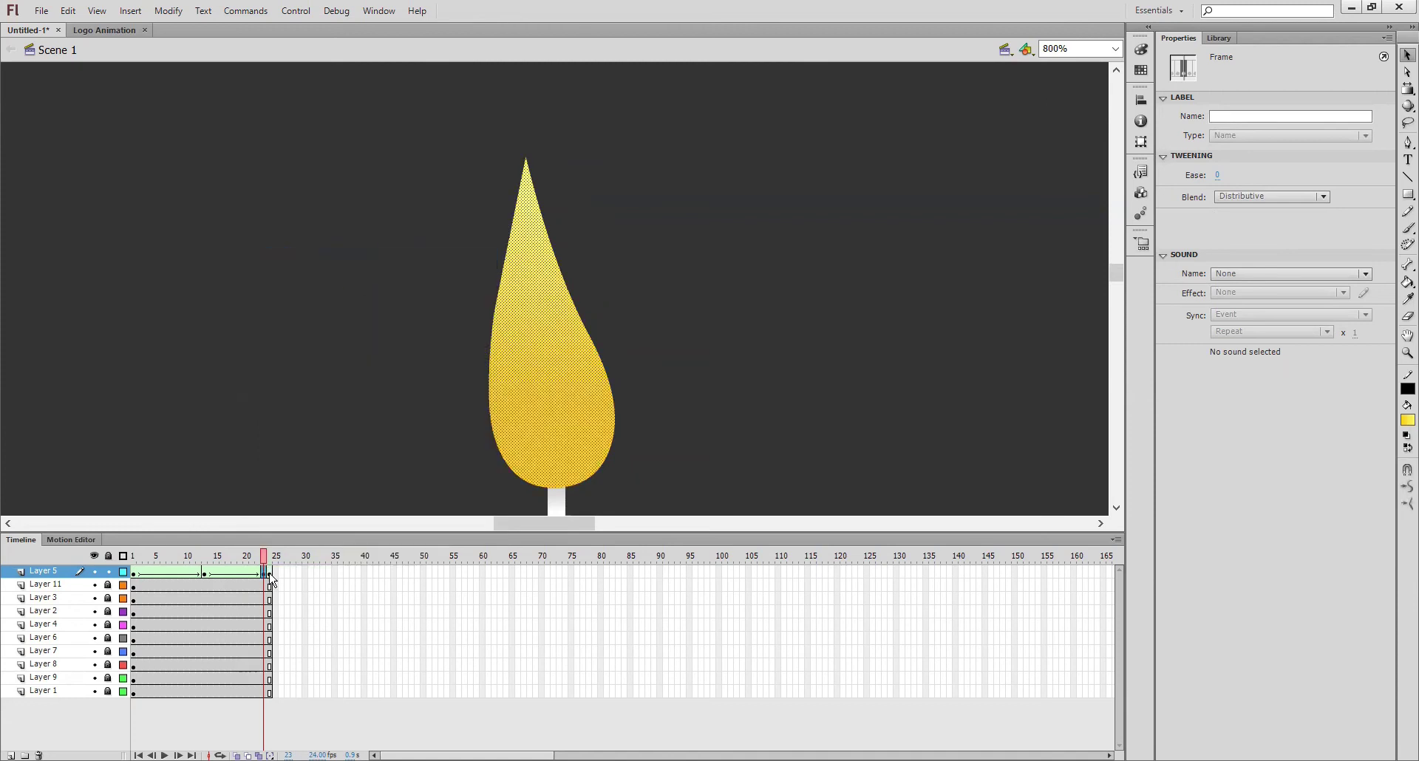
Clear the keyframe at frame 24 across all layers and return the playhead to frame 1
left_click_drag(270, 579, 272, 690)
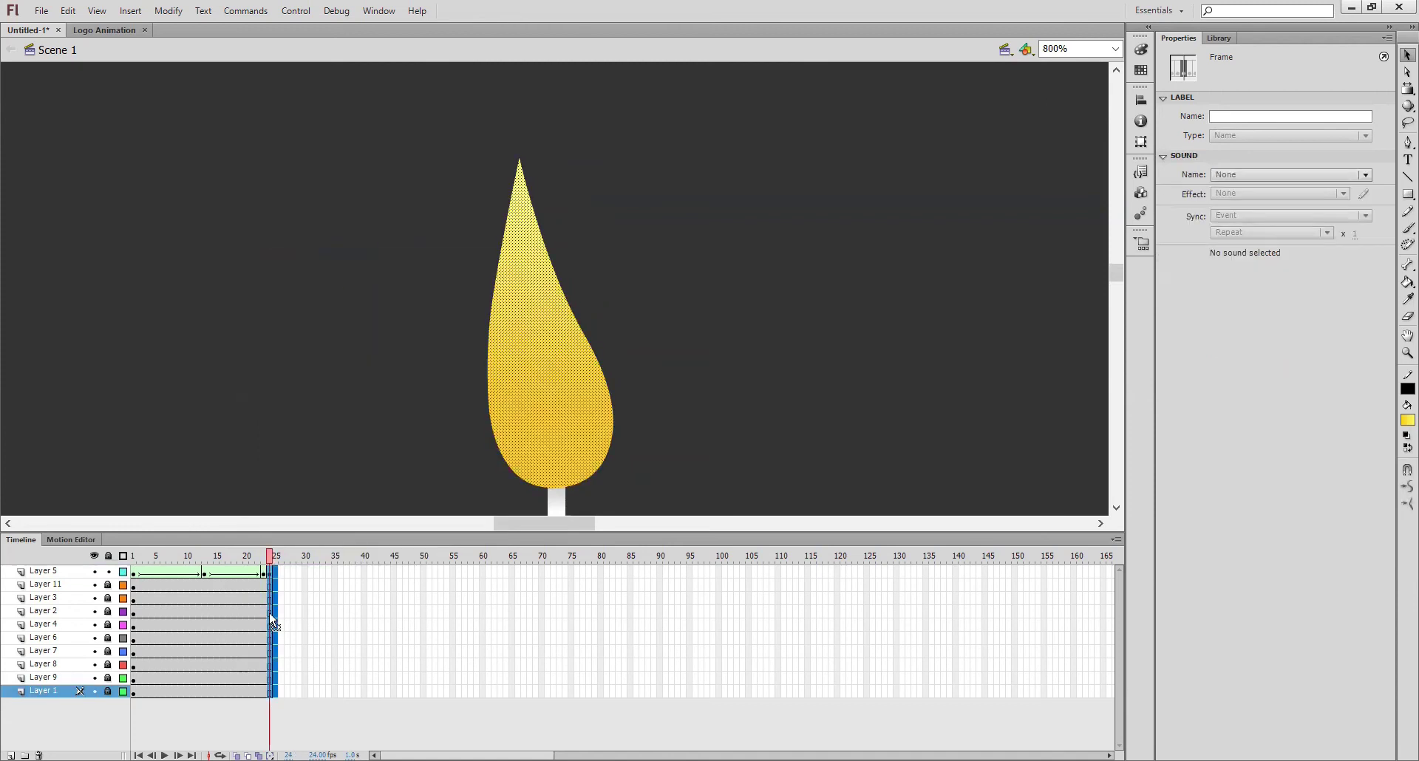
right_click(272, 623)
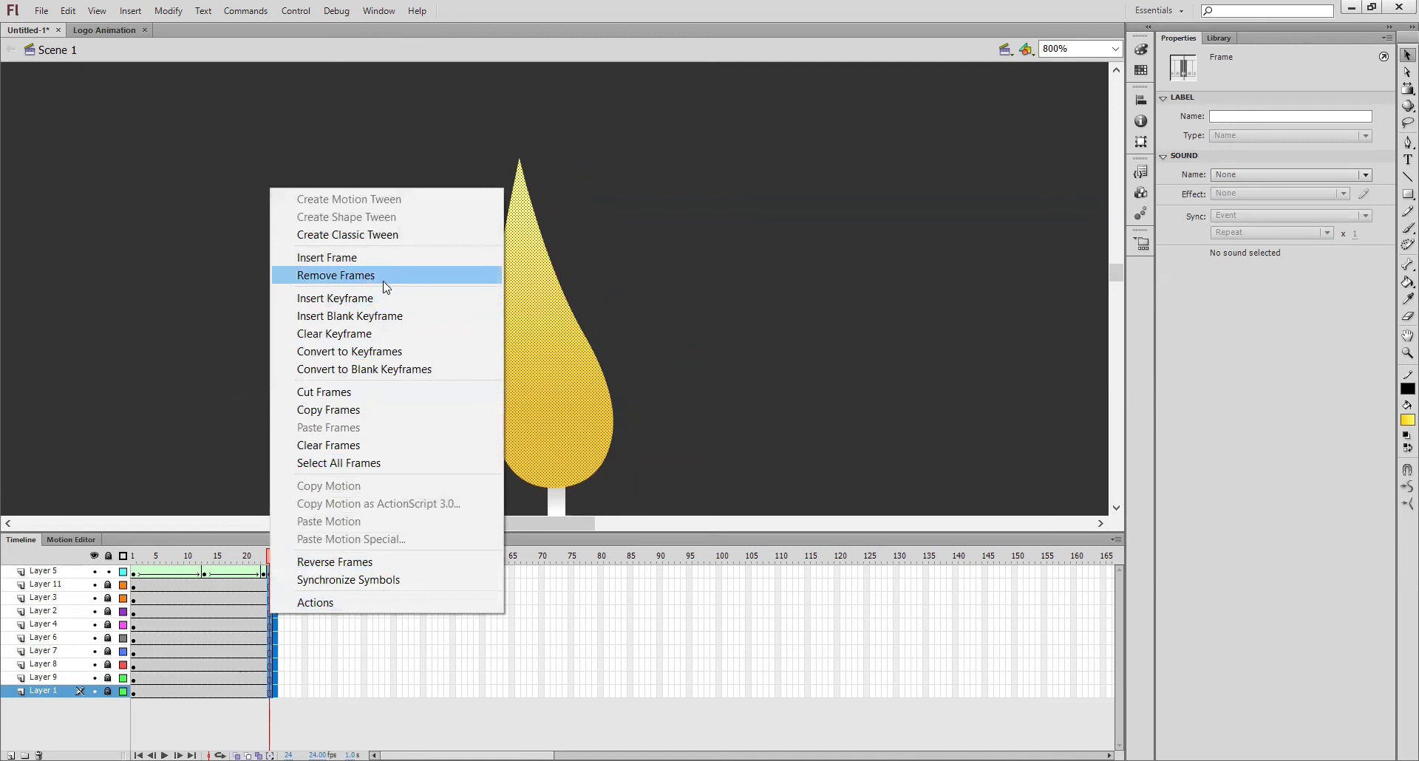
left_click(373, 338)
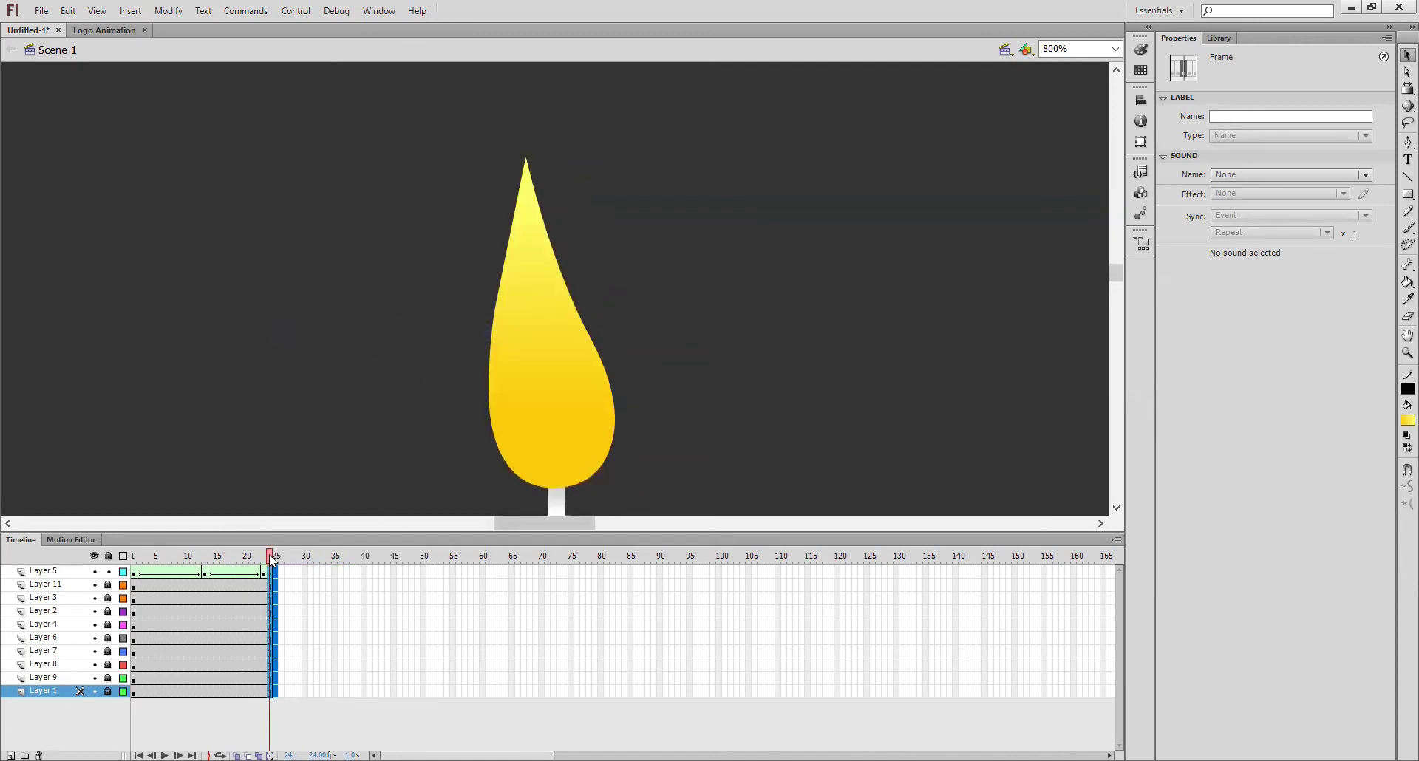
left_click_drag(272, 562, 40, 591)
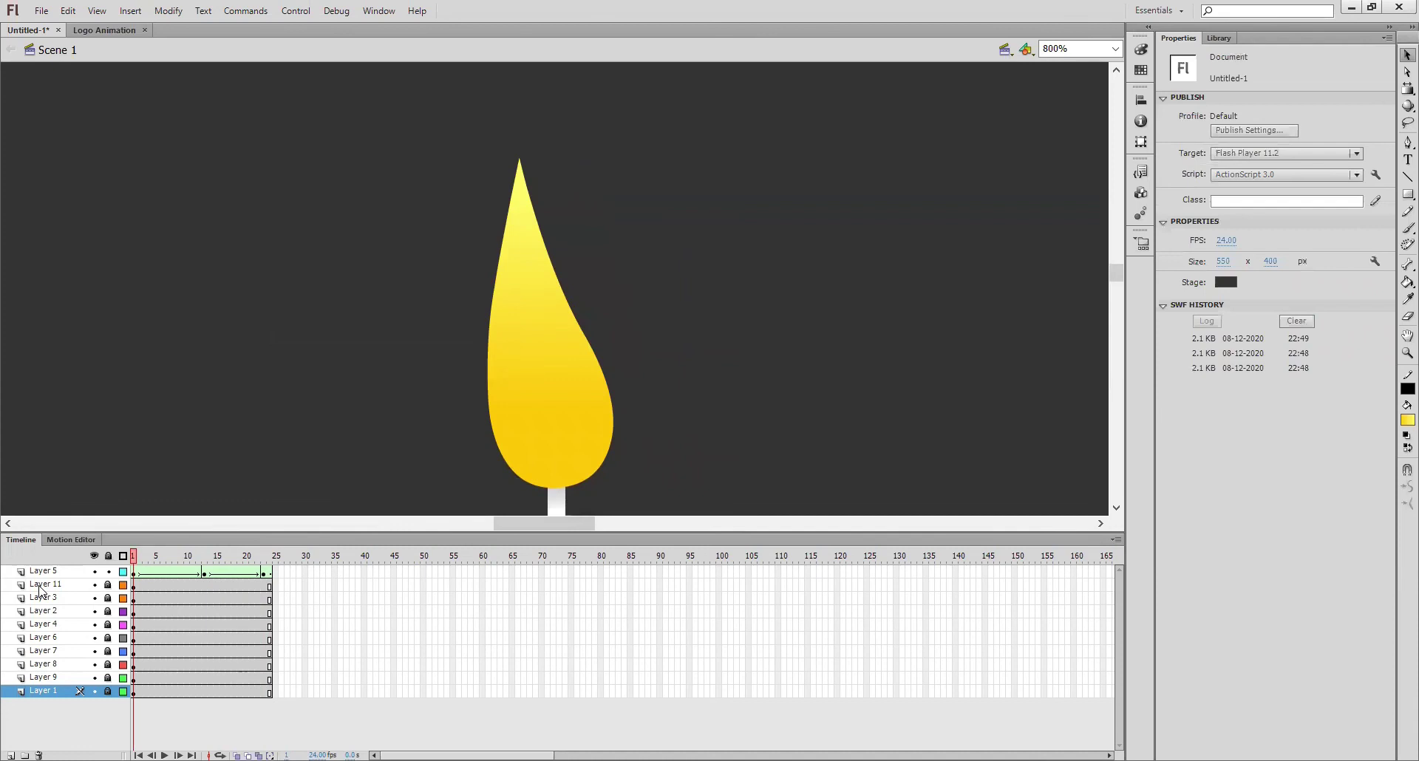
key("ctrl+Return")
left_click(340, 12)
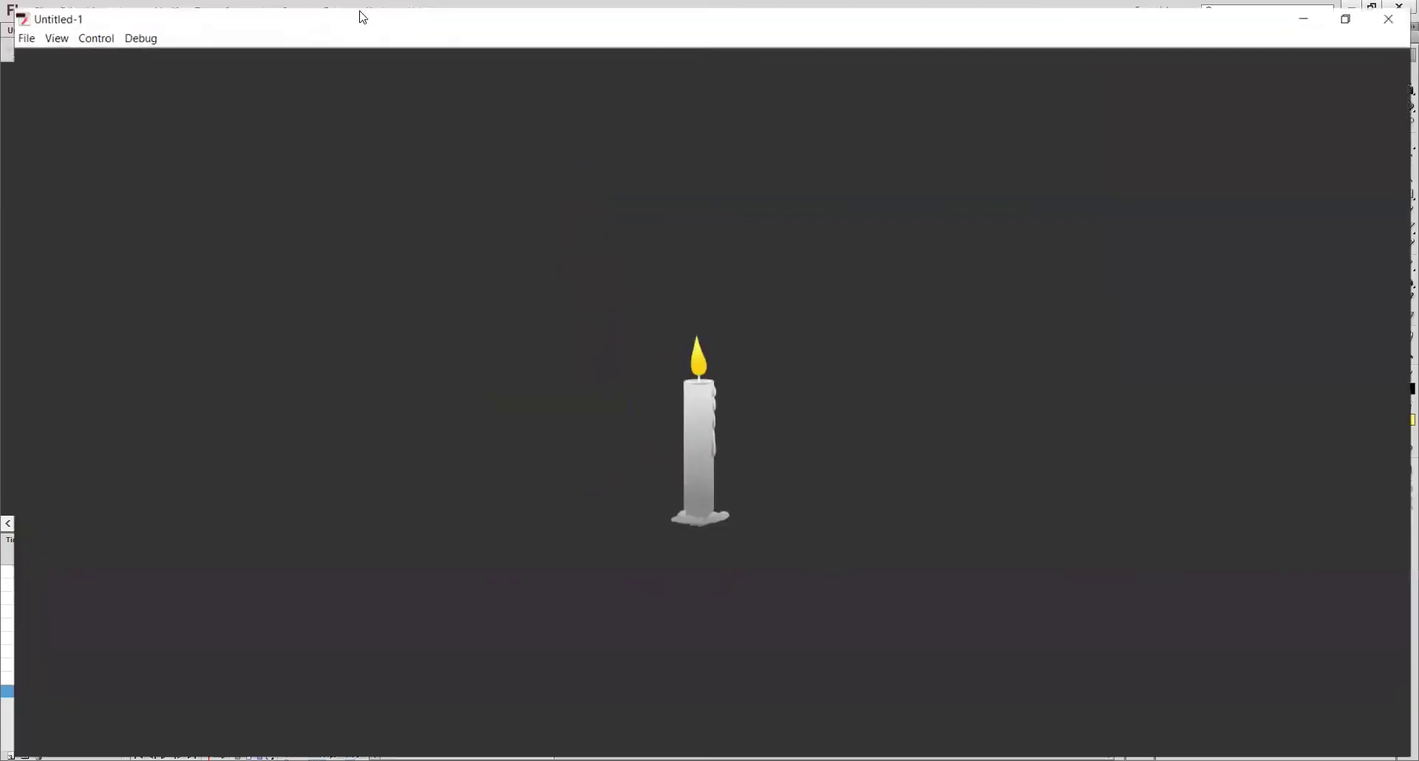
right_click(797, 330)
left_click(868, 341)
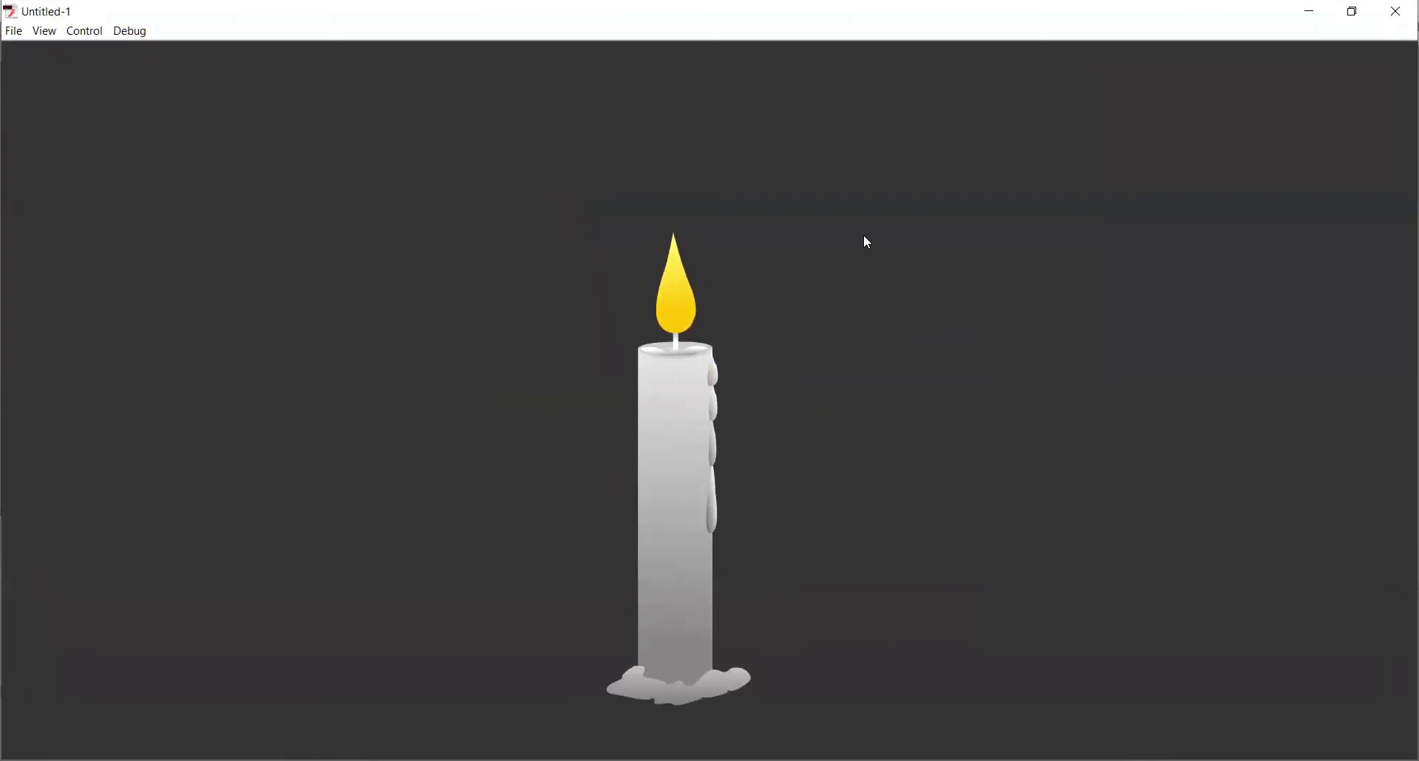
left_click(1397, 12)
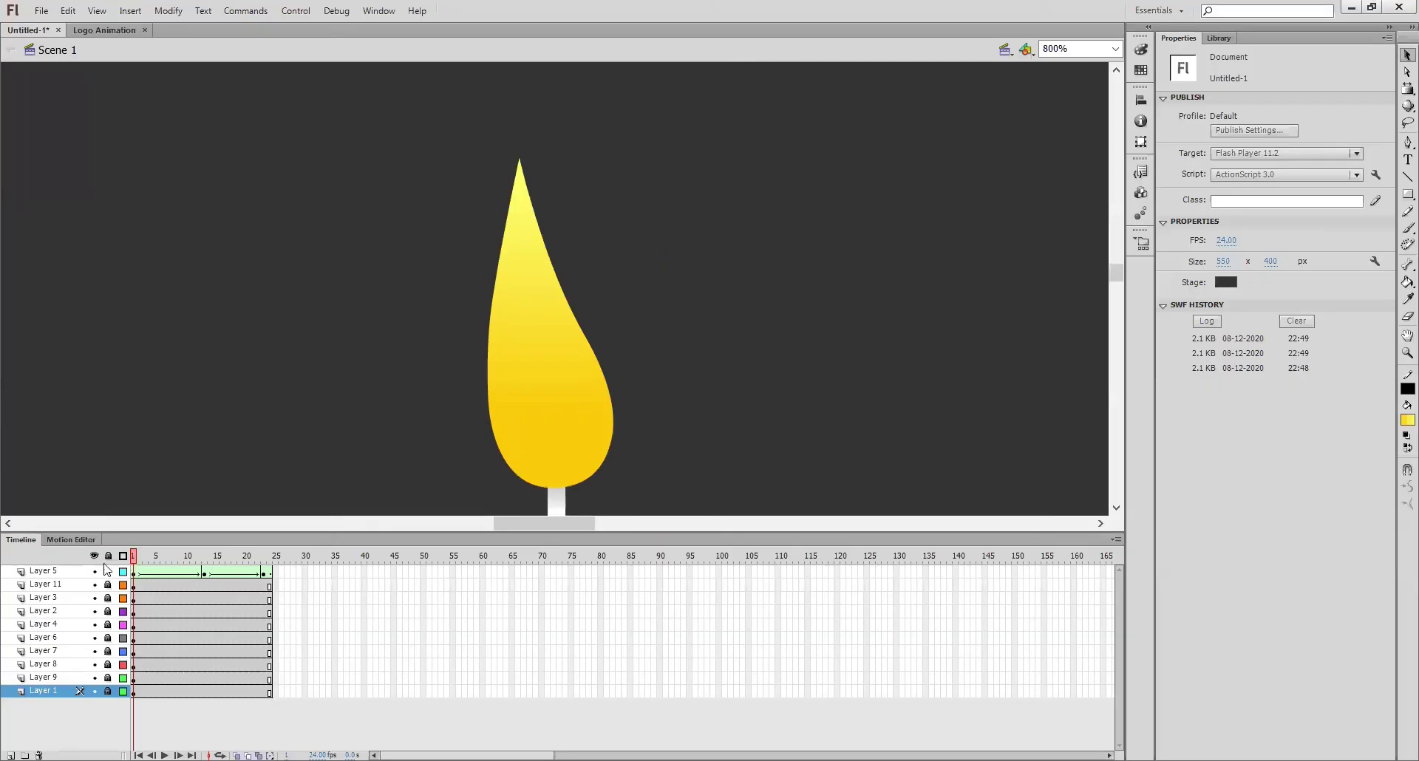
Remove frame 24 from every layer so the animation ends at frame 23
left_click(264, 574)
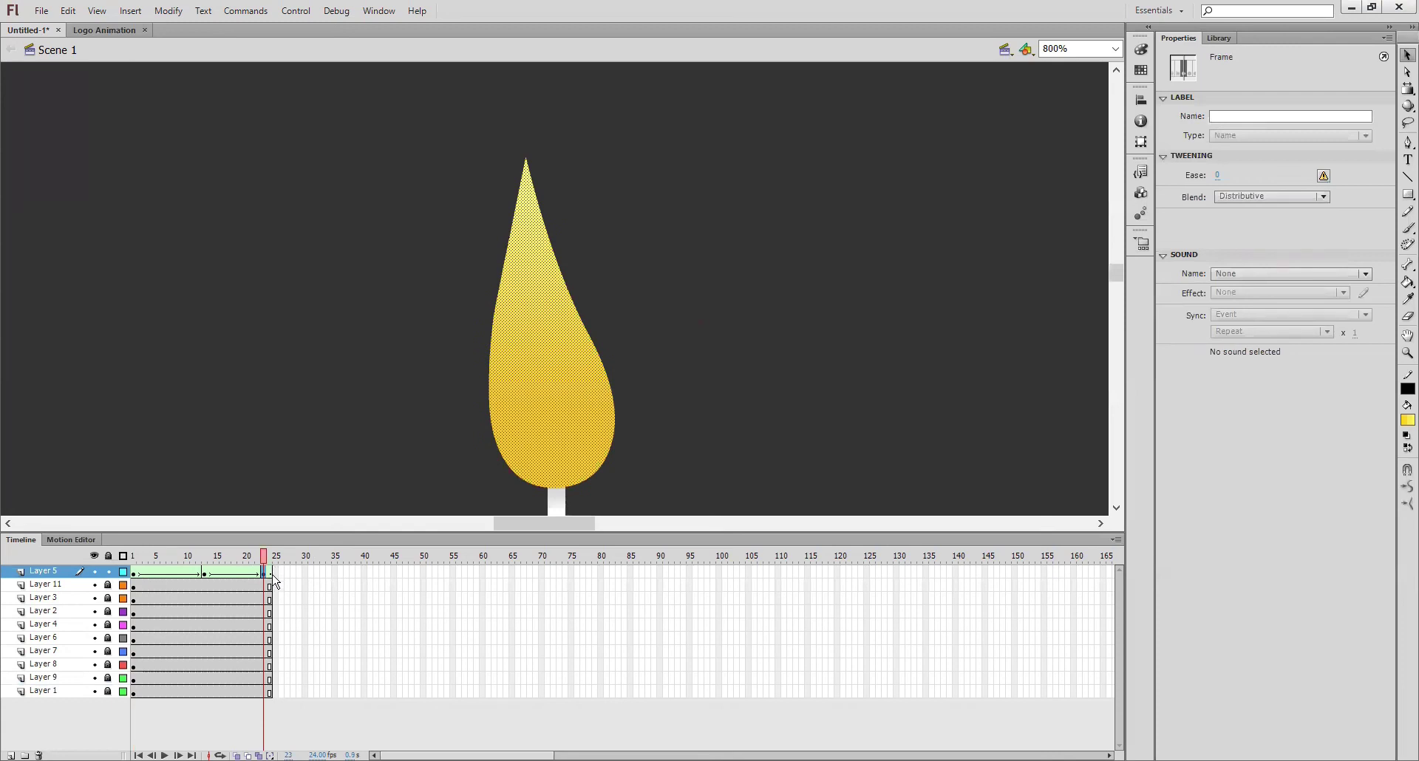
left_click_drag(271, 575, 271, 691)
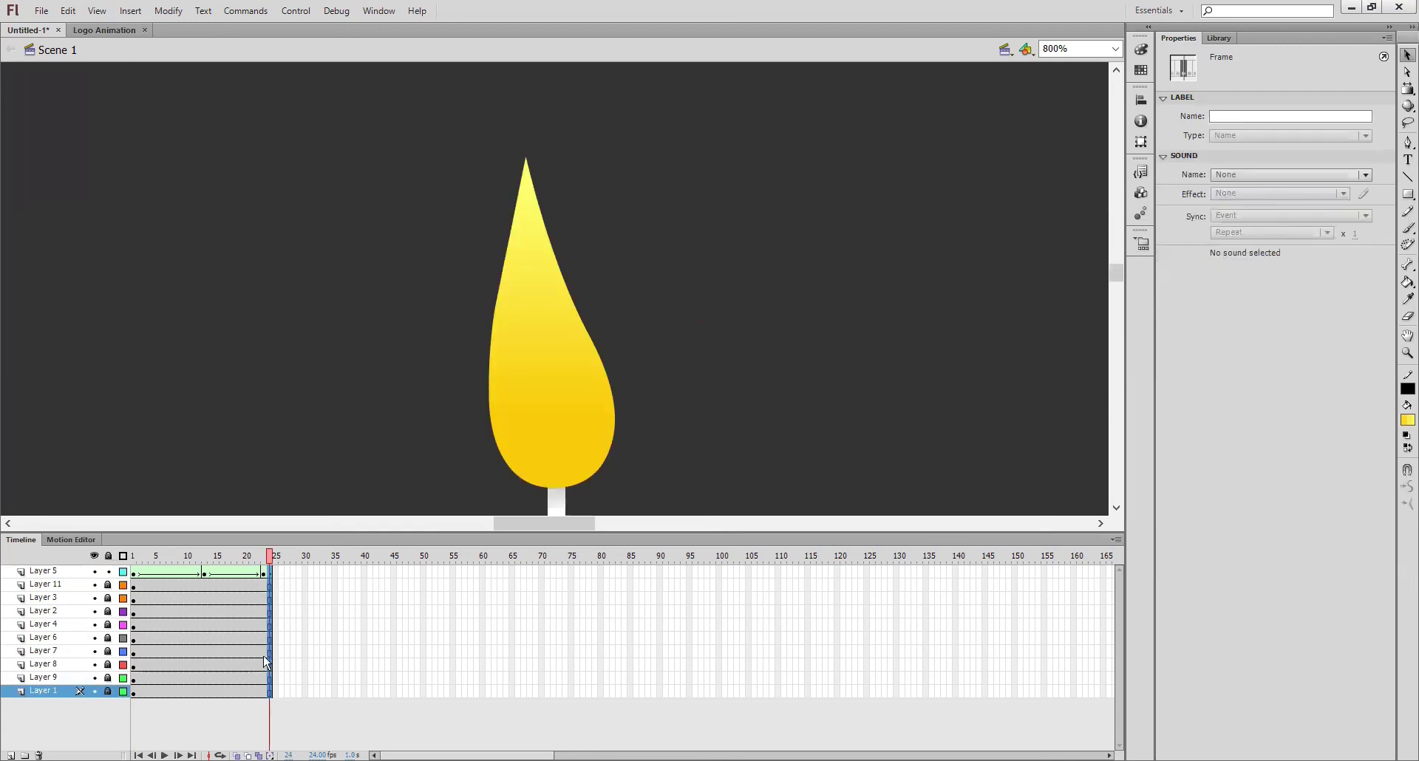
right_click(270, 650)
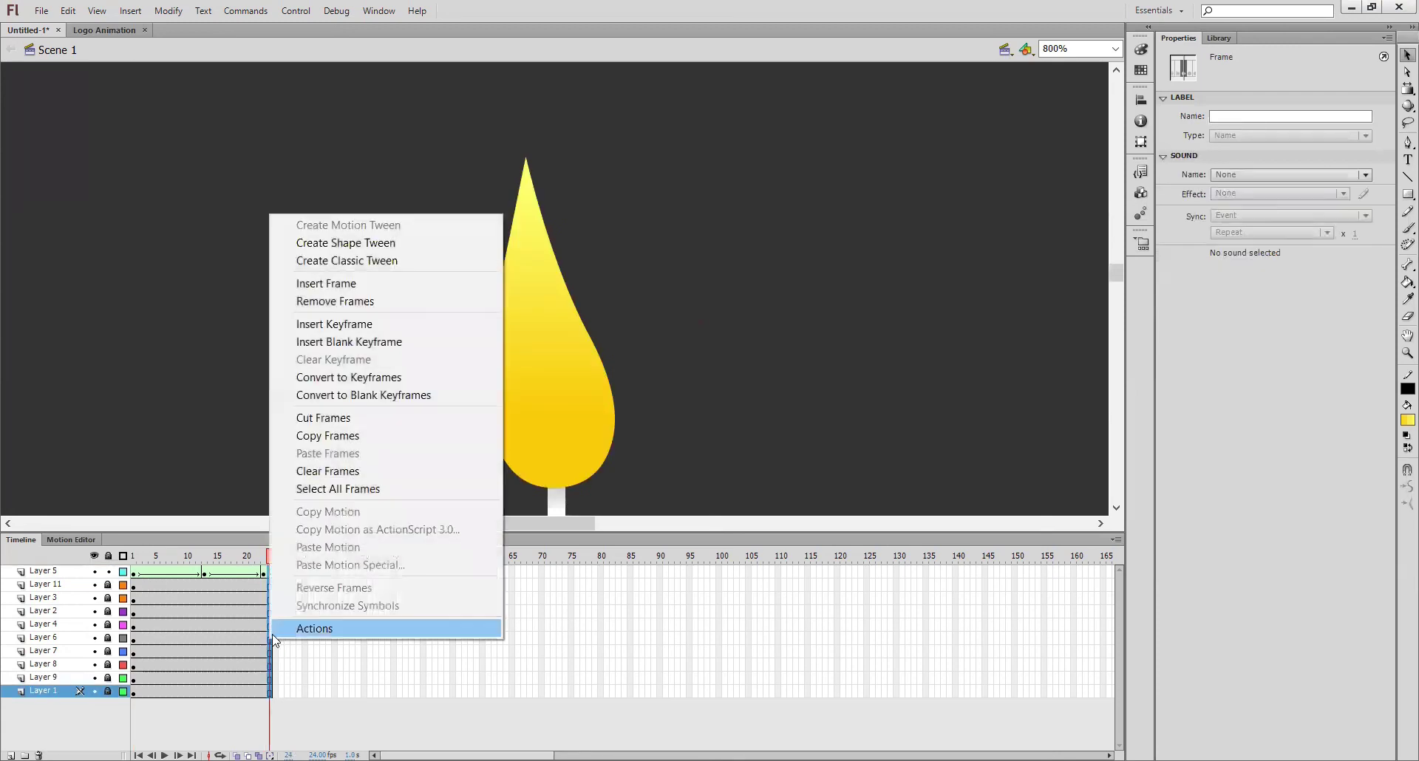
left_click(372, 301)
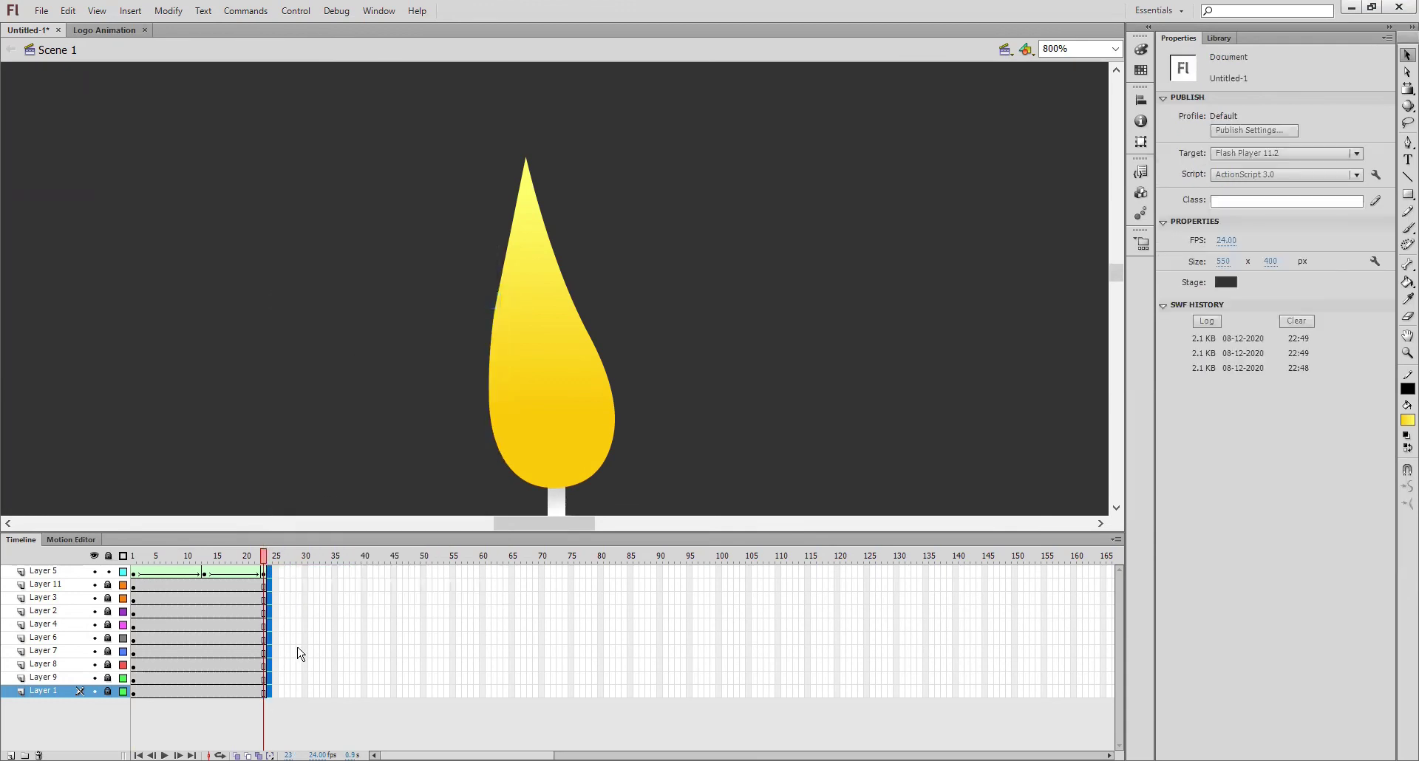
Check the flame's poses at frames 13, 1 and 23
left_click(205, 573)
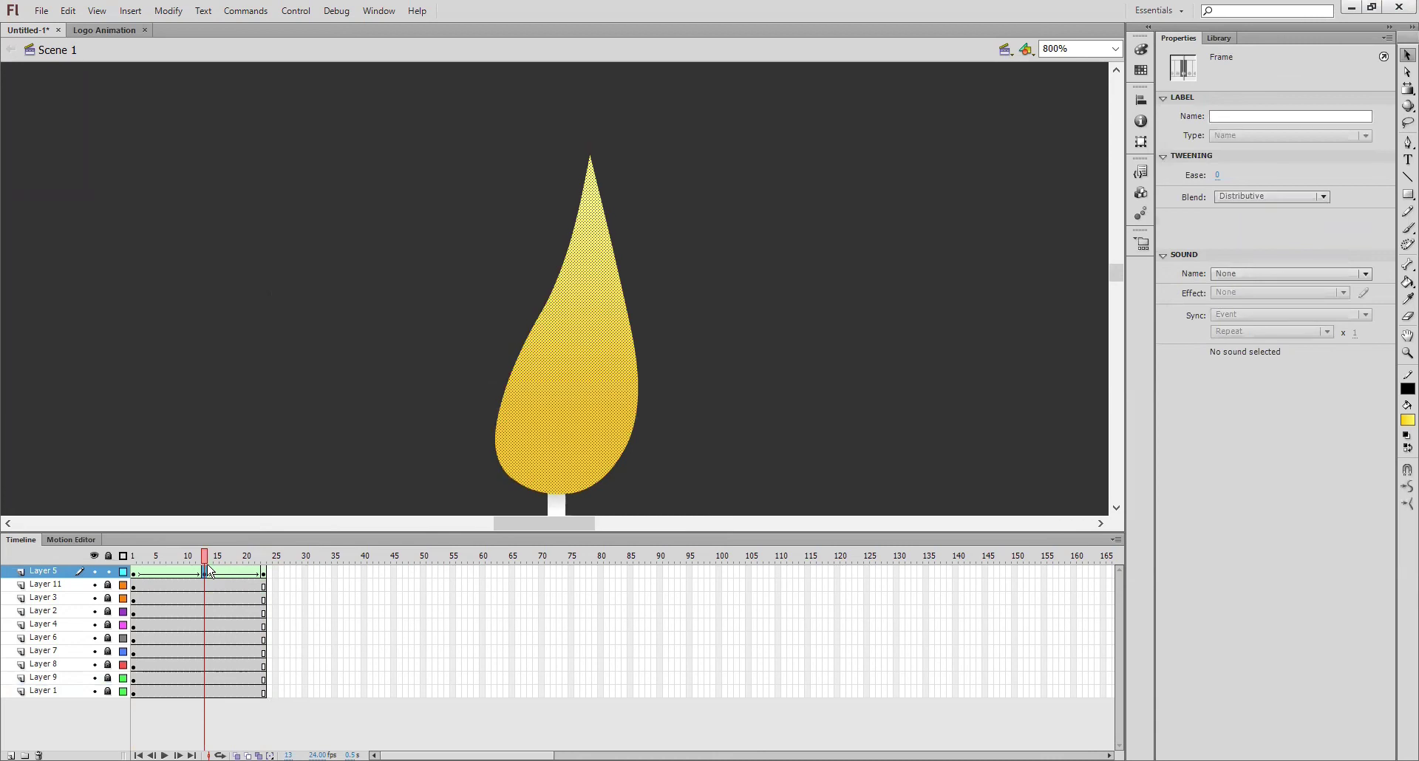
left_click(133, 575)
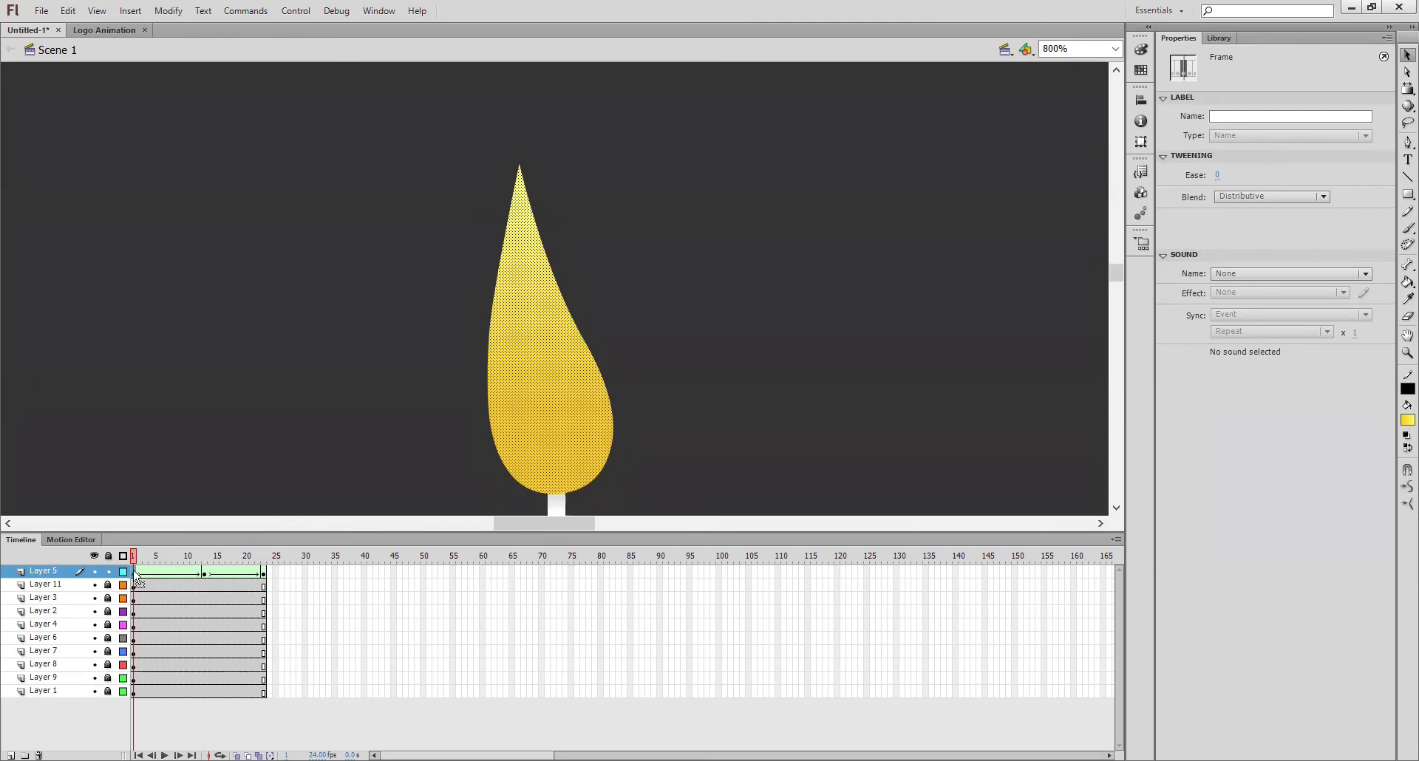
left_click(265, 575)
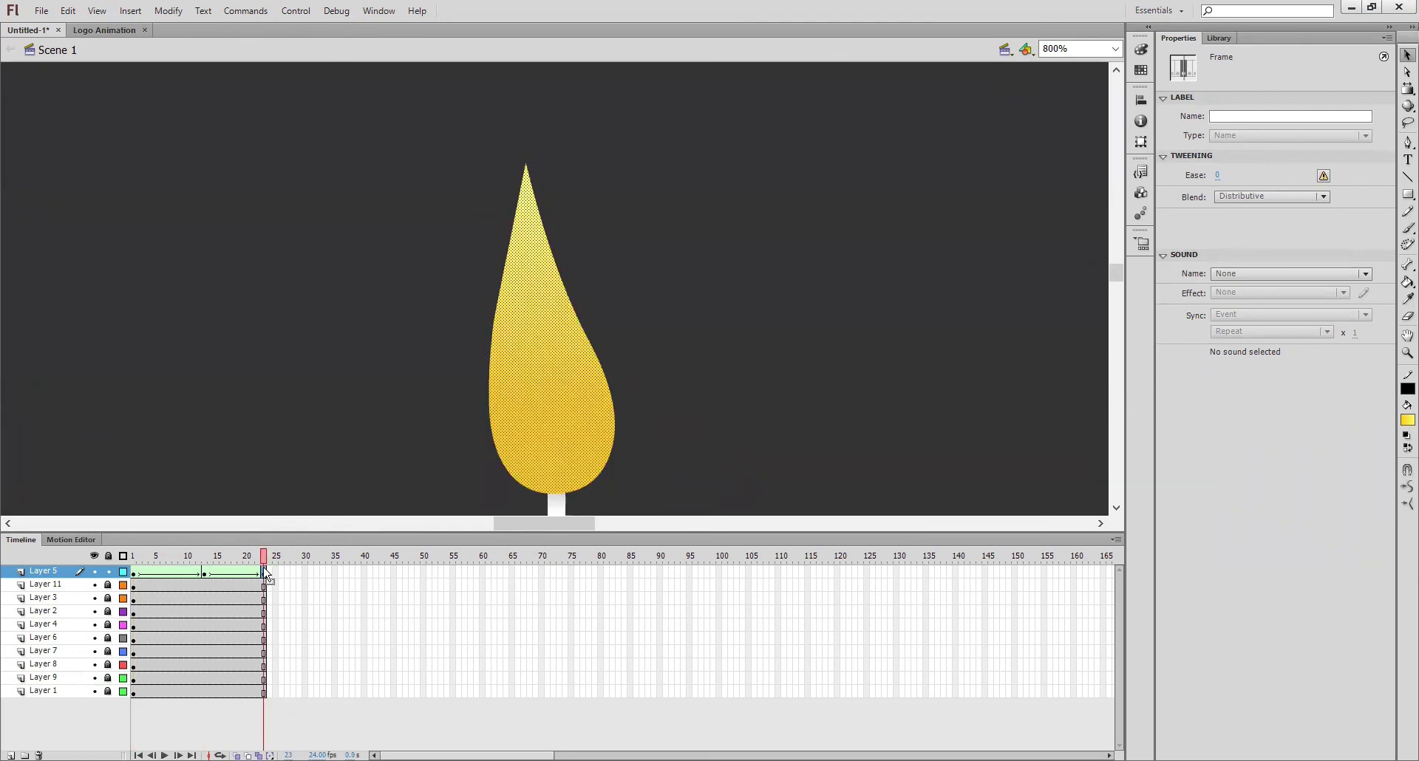
Test the 23-frame candle loop in Flash Player, maximized and zoomed in
key("ctrl+Return")
left_click(342, 13)
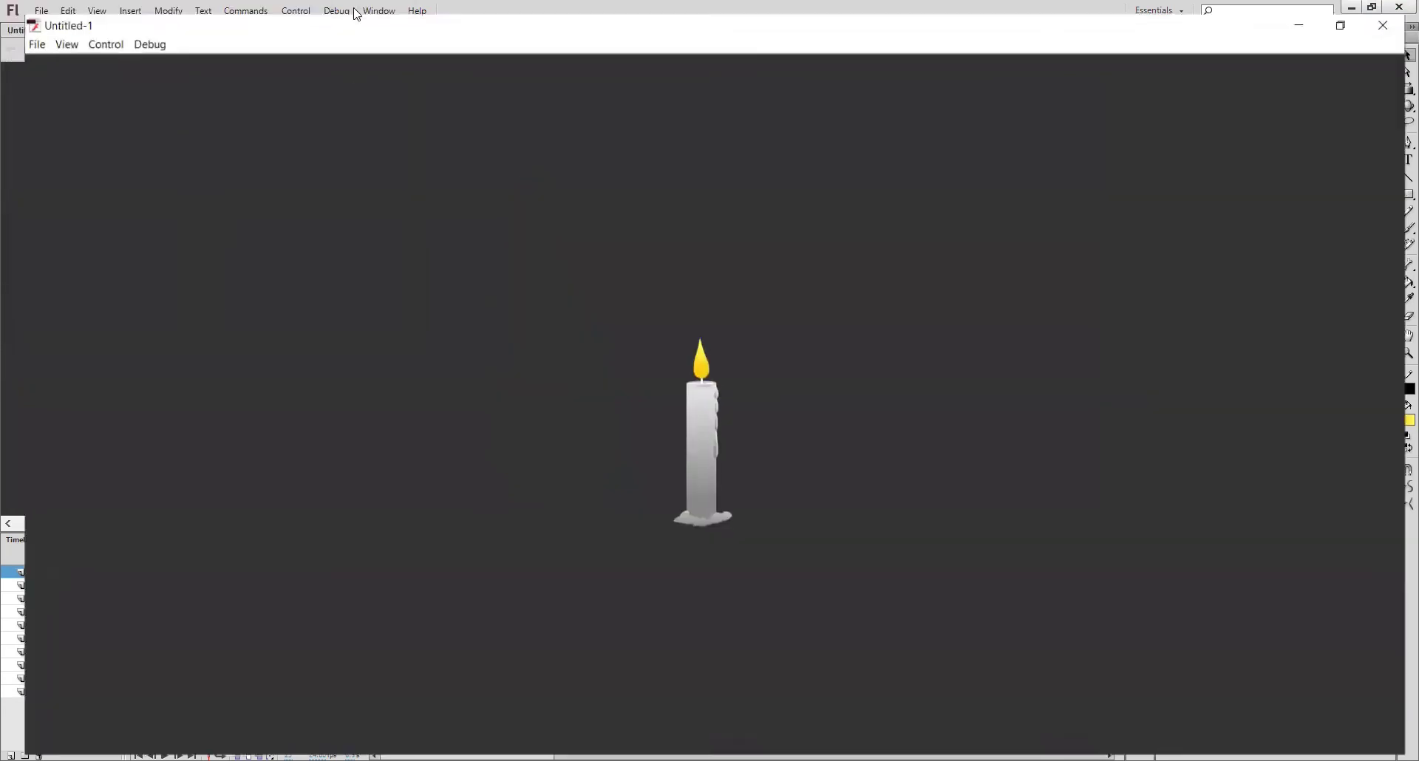
right_click(771, 273)
left_click(828, 284)
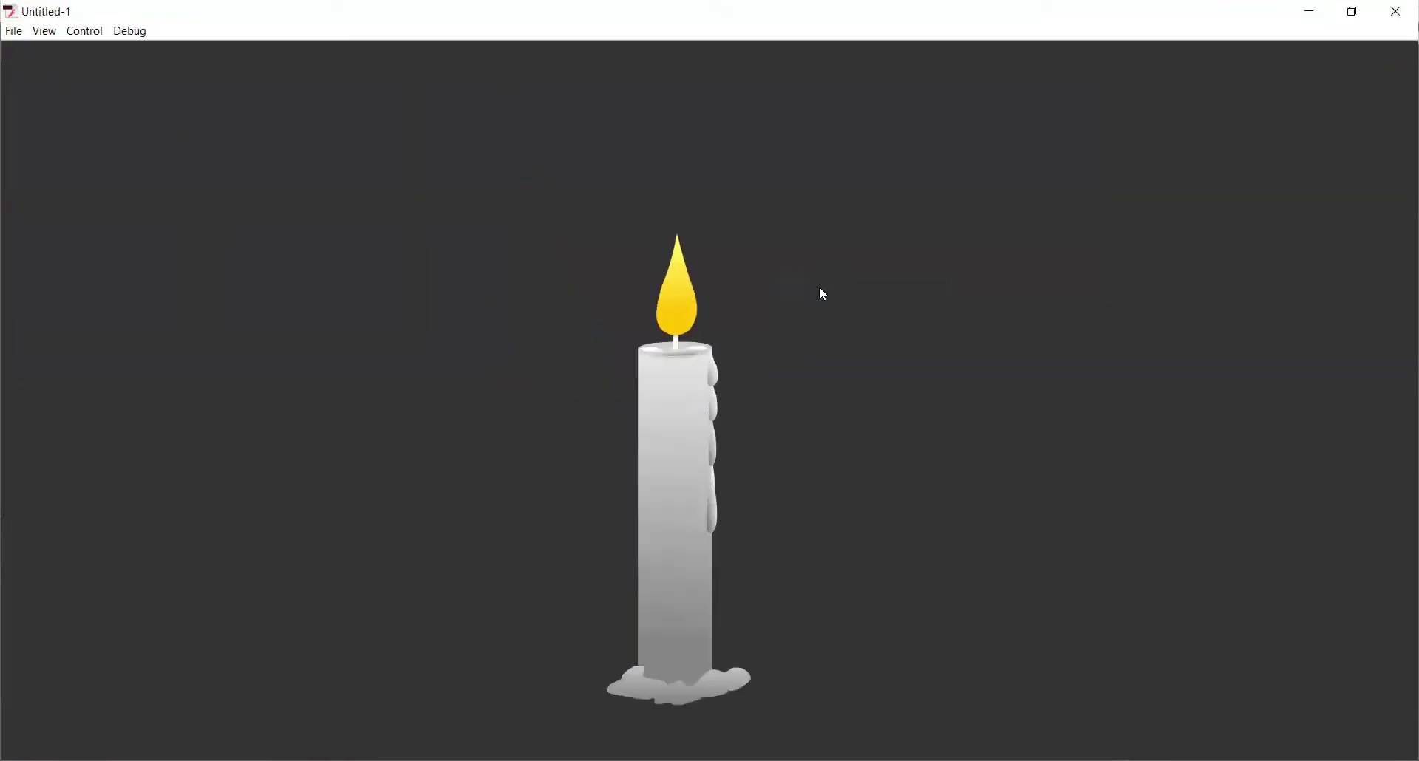